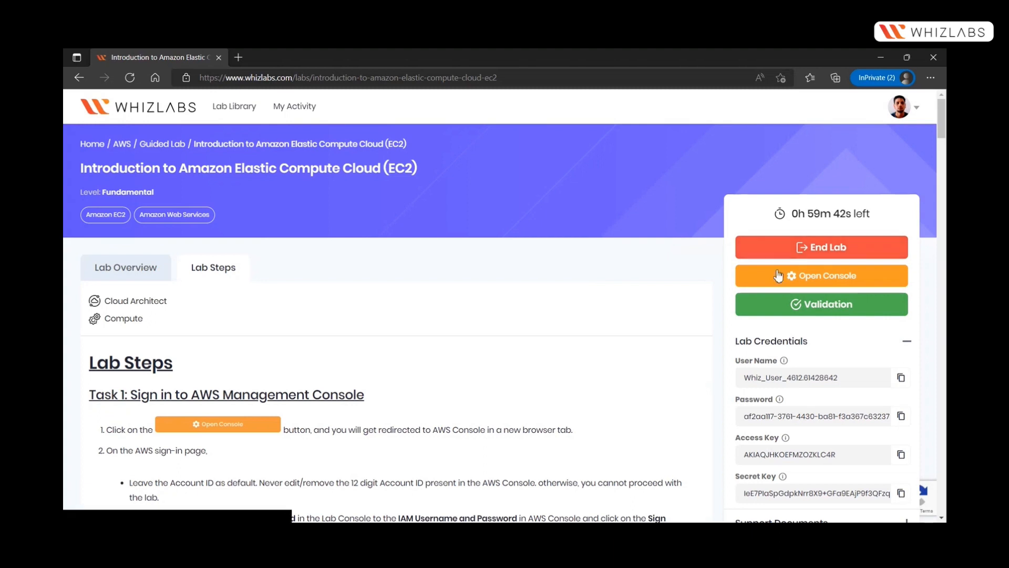
Open the AWS console sign-in page from the lab and fill in the IAM user name copied from the lab credentials.
click(784, 275)
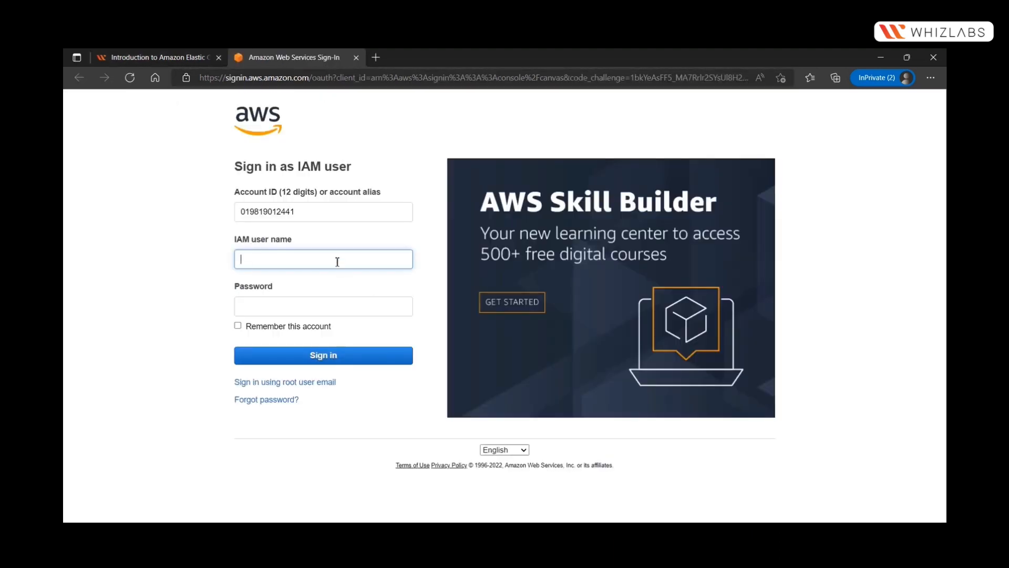
click(147, 58)
scroll(721, 337, down, 1)
triple_click(740, 296)
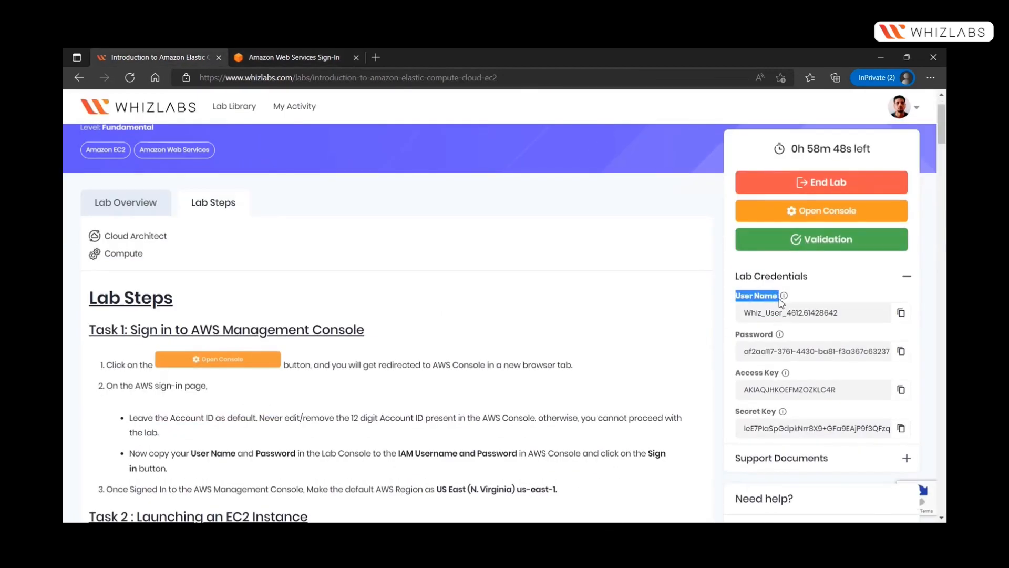
double_click(755, 335)
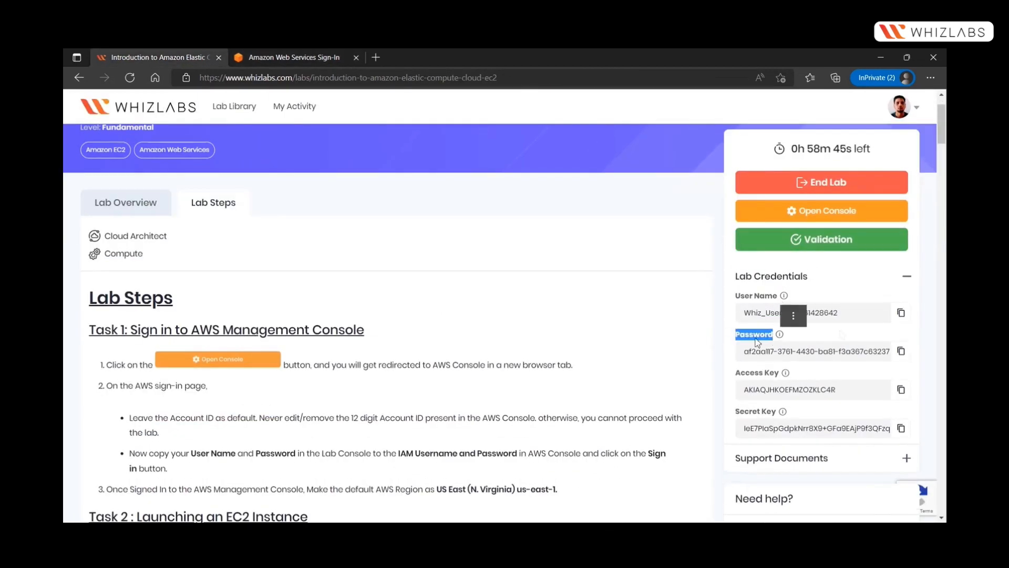
click(873, 284)
click(852, 285)
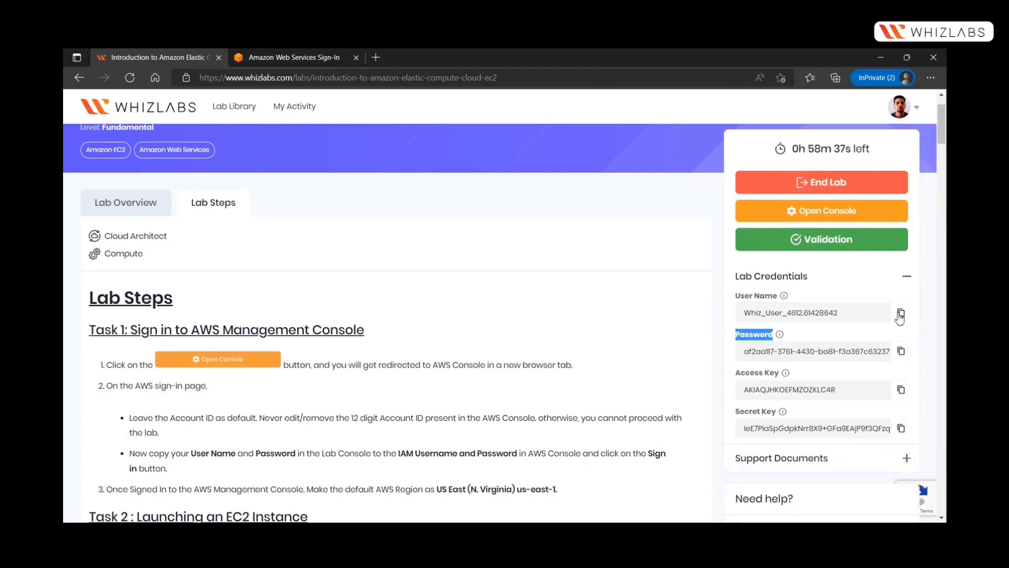
click(901, 314)
click(314, 59)
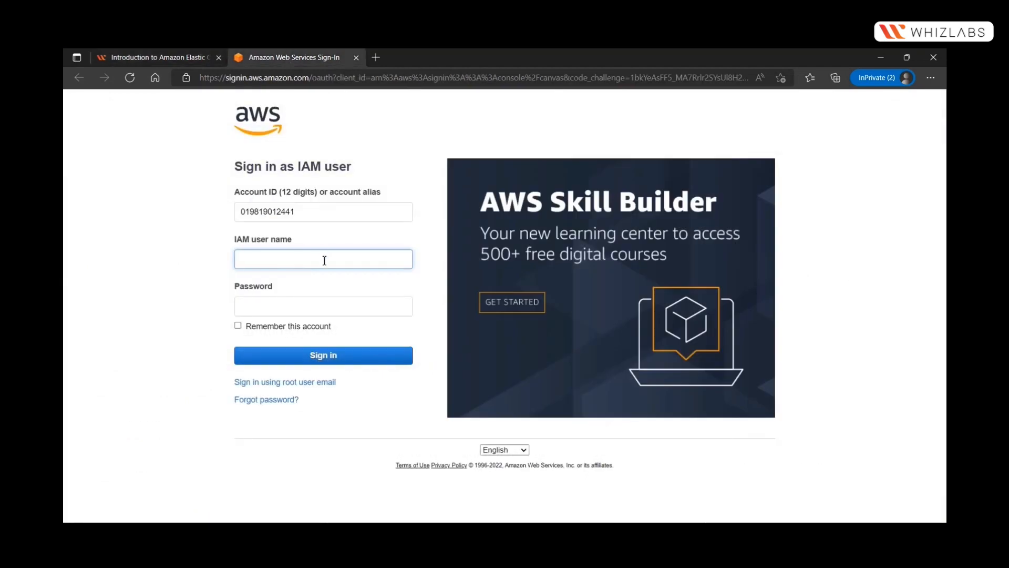
key(ctrl+v)
key(Tab)
Copy the lab password into the sign-in form's password field and sign in to the AWS console.
click(153, 58)
click(901, 350)
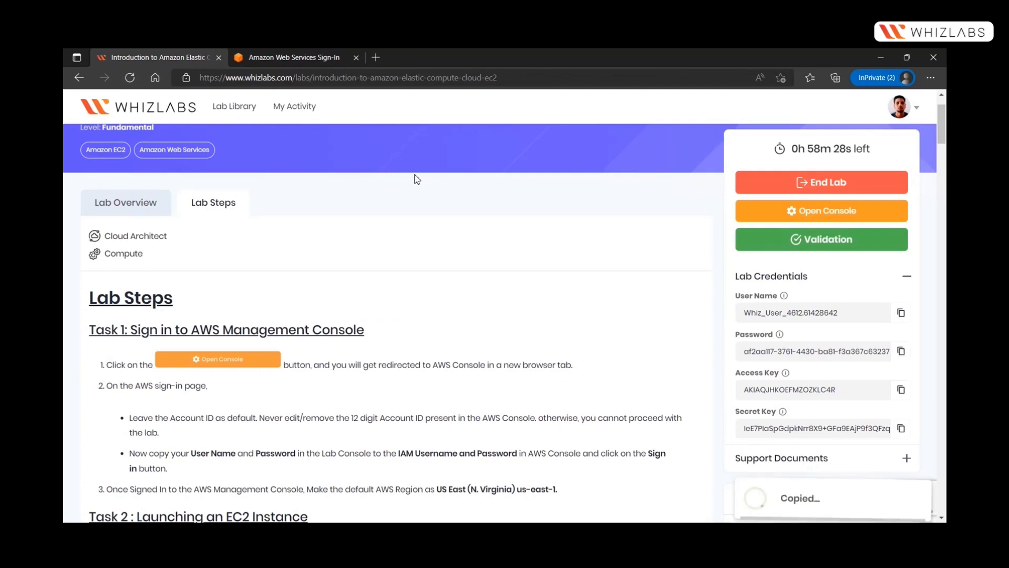
key(ctrl+Tab)
key(ctrl+v)
click(383, 356)
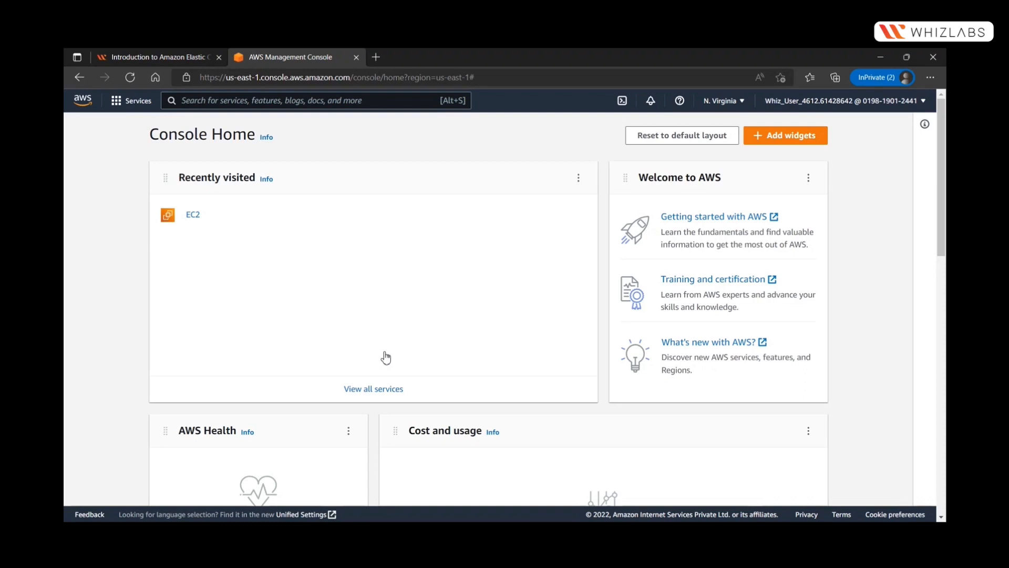
Set the console region to US East (N. Virginia) us-east-1 and check the signed-in account's details.
click(723, 104)
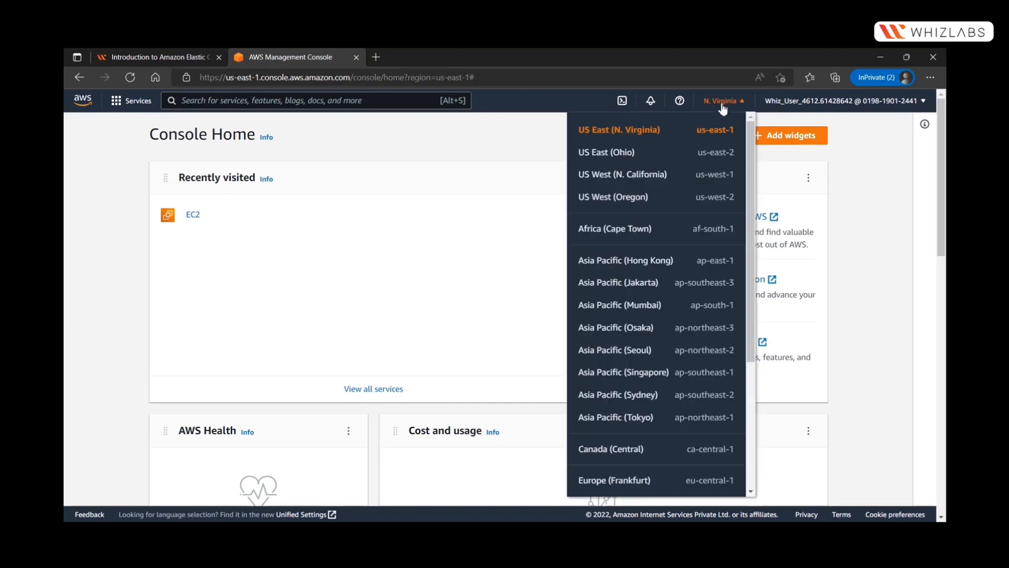
click(650, 136)
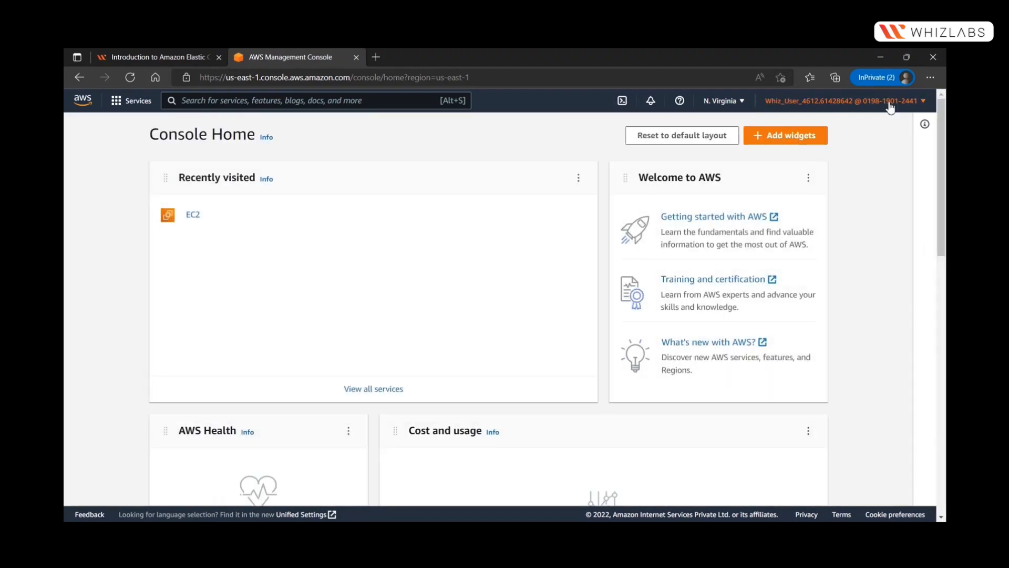
click(890, 103)
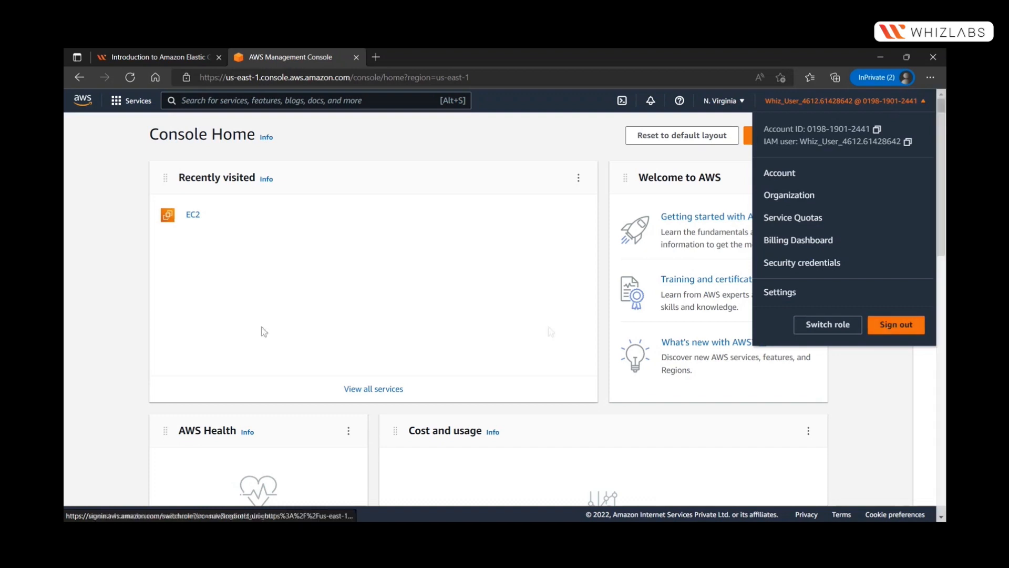
click(515, 151)
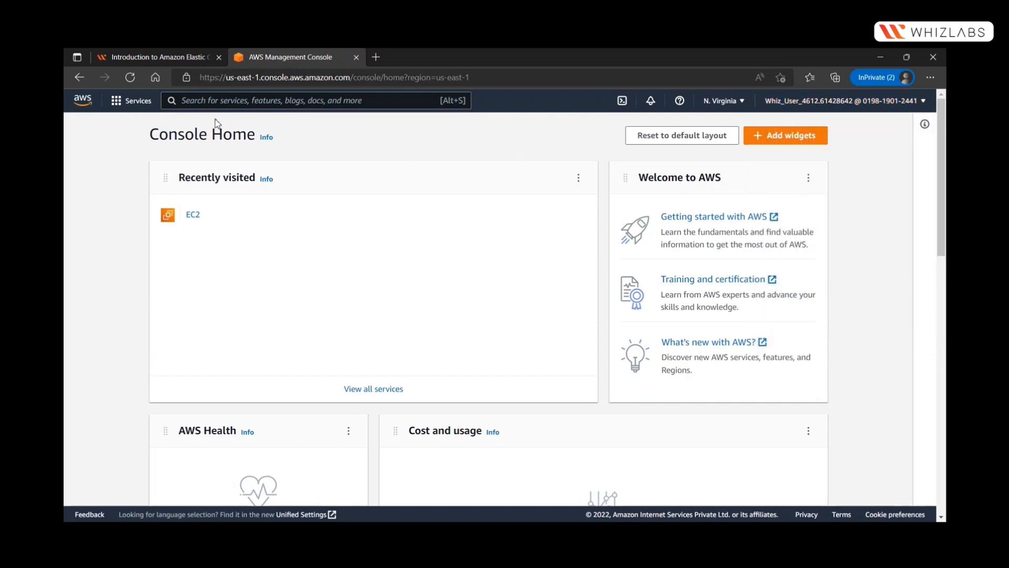
Open the EC2 dashboard from the Compute category of AWS services.
click(137, 104)
click(165, 345)
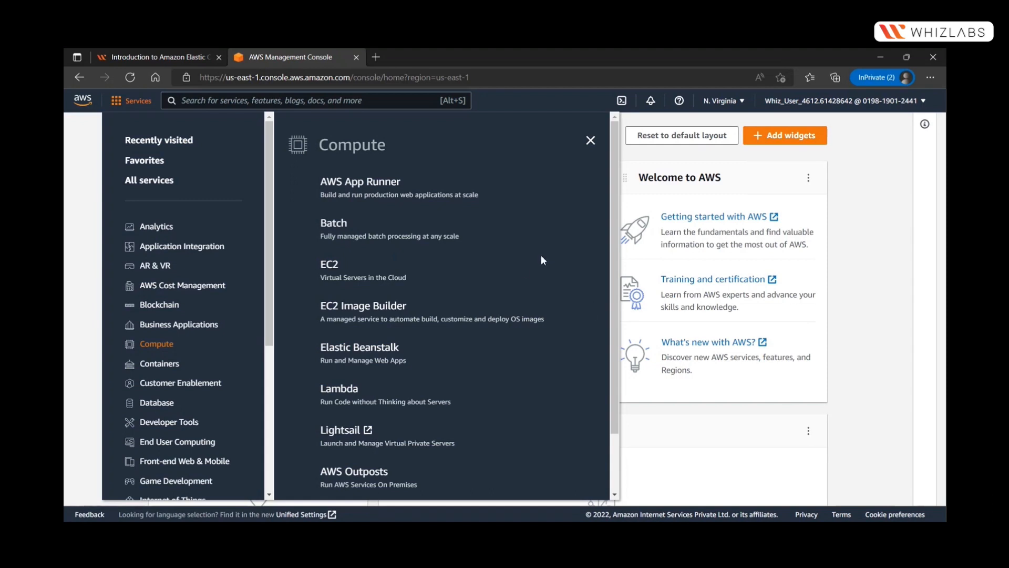
click(331, 269)
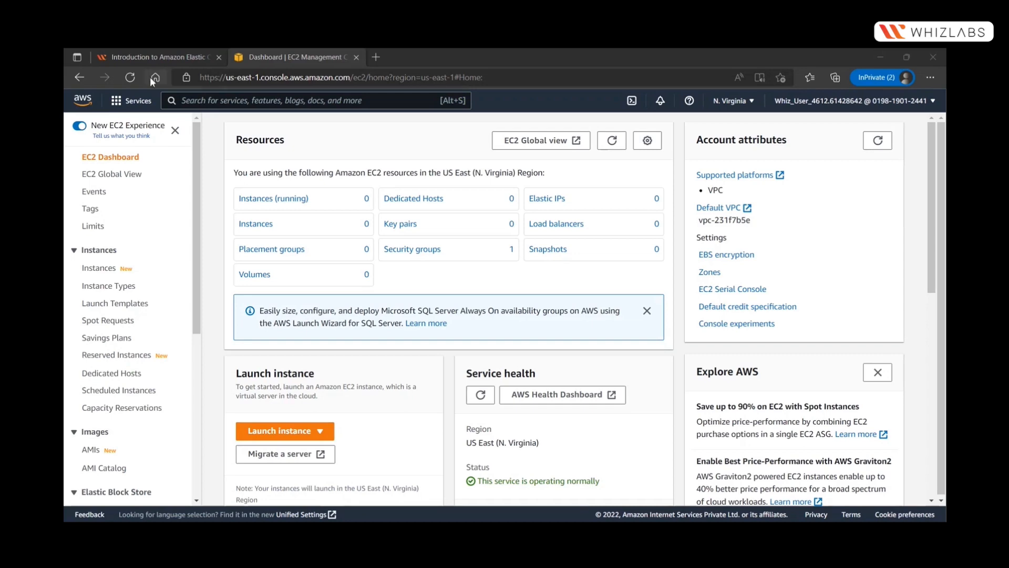
Read the region requirement in Task 2 of the Whizlabs lab steps and check it against the AWS console's region.
click(160, 54)
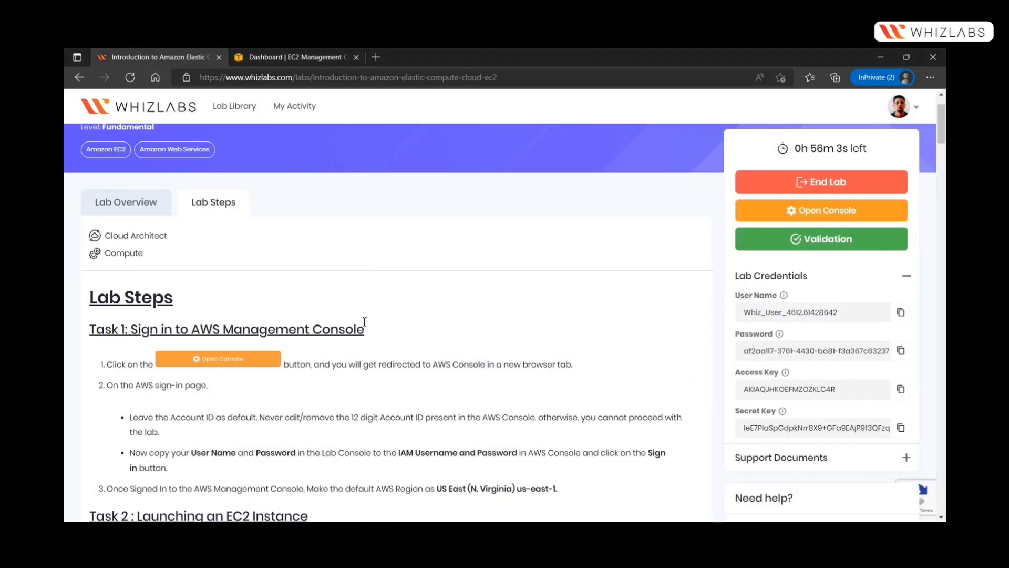
scroll(365, 322, down, 5)
scroll(365, 322, down, 1)
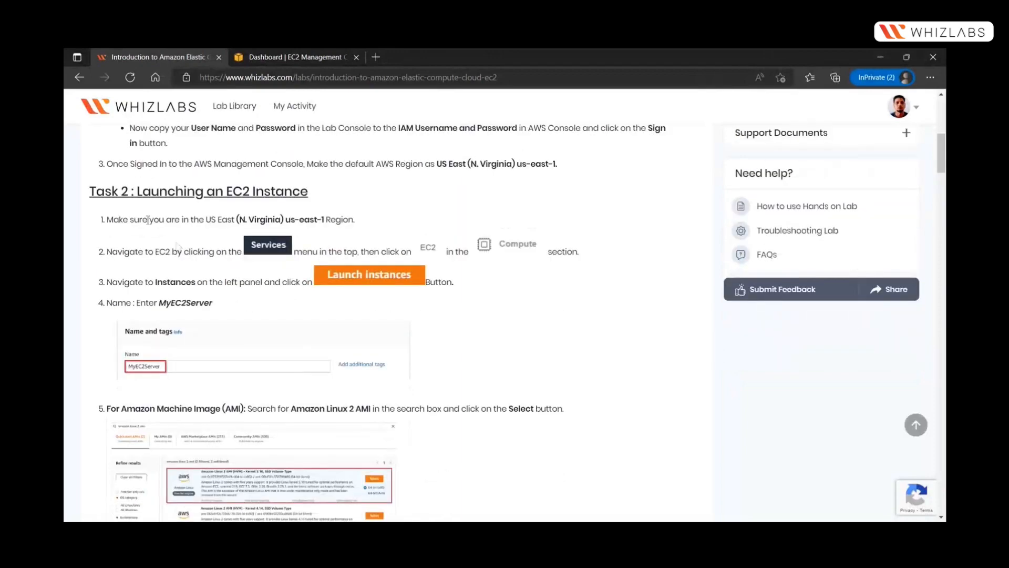
scroll(202, 239, up, 4)
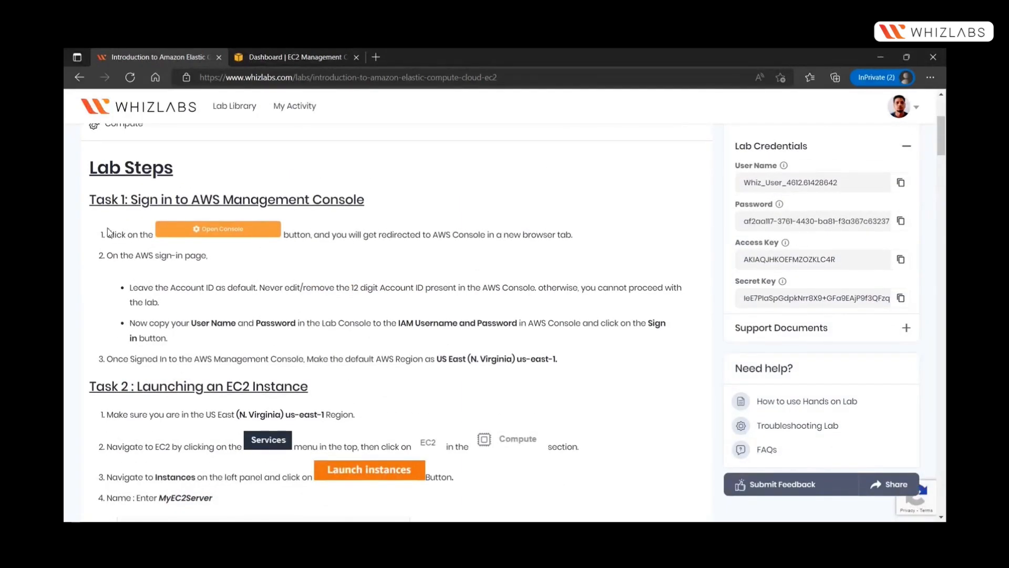
scroll(307, 310, down, 3)
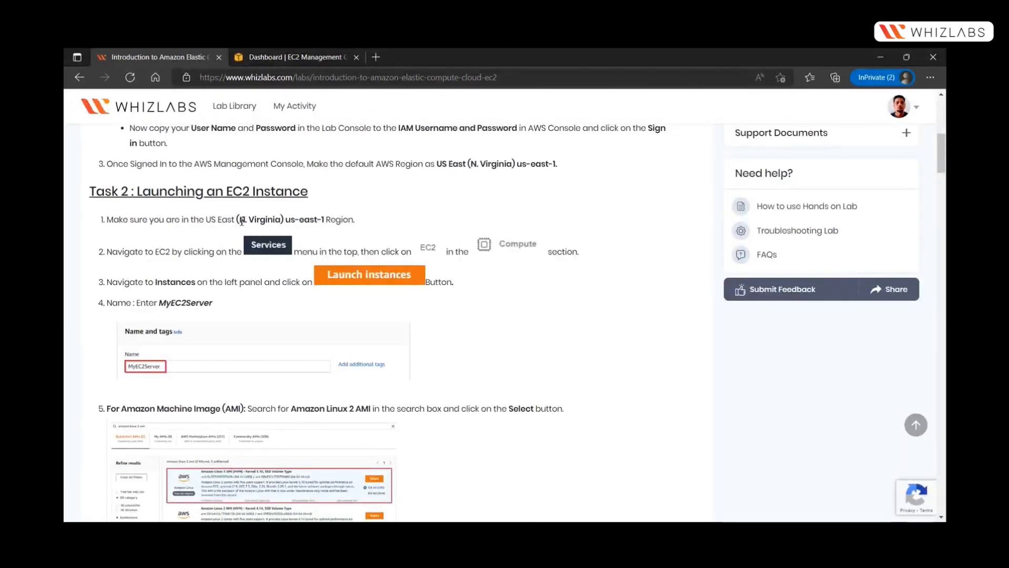
drag(237, 222, 325, 221)
click(289, 221)
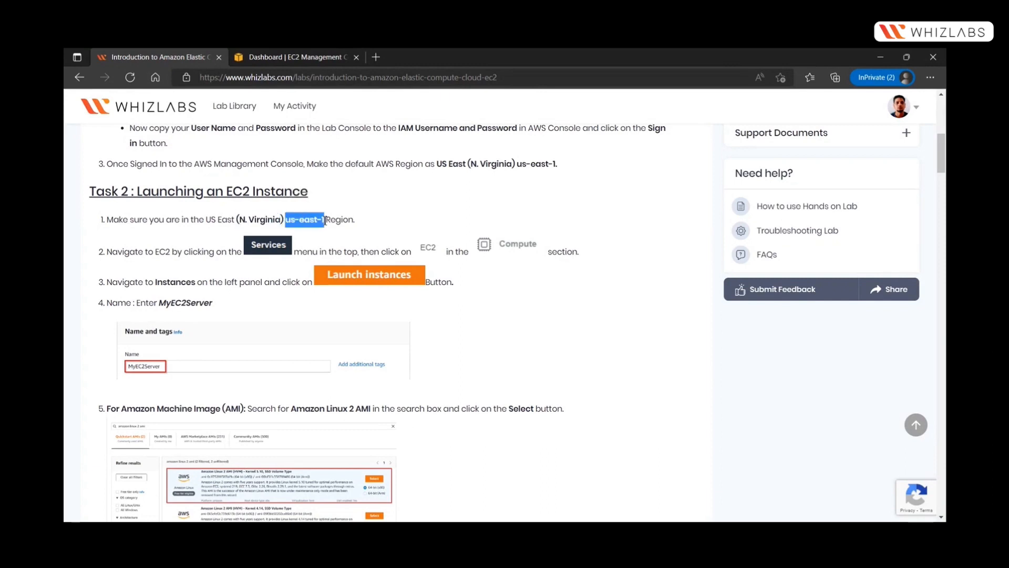
click(292, 53)
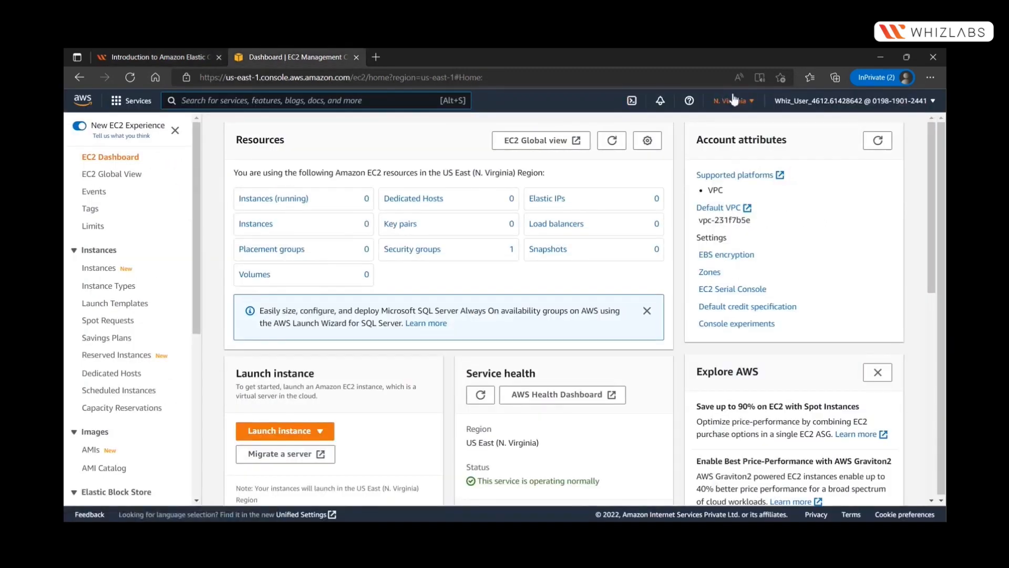
Return to the Whizlabs lab page and read the Task 2 instruction on navigating to EC2.
click(160, 58)
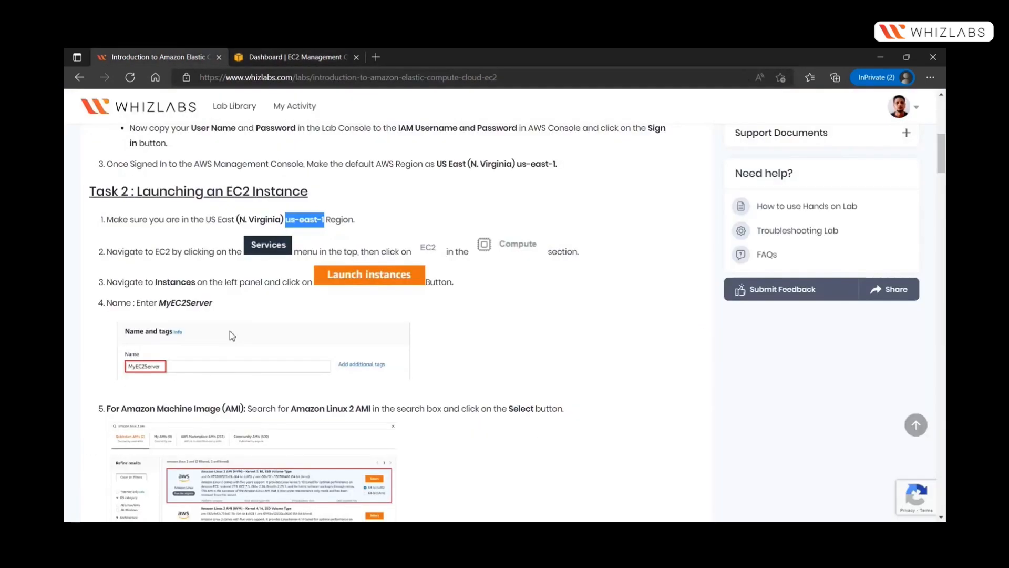
scroll(229, 330, down, 1)
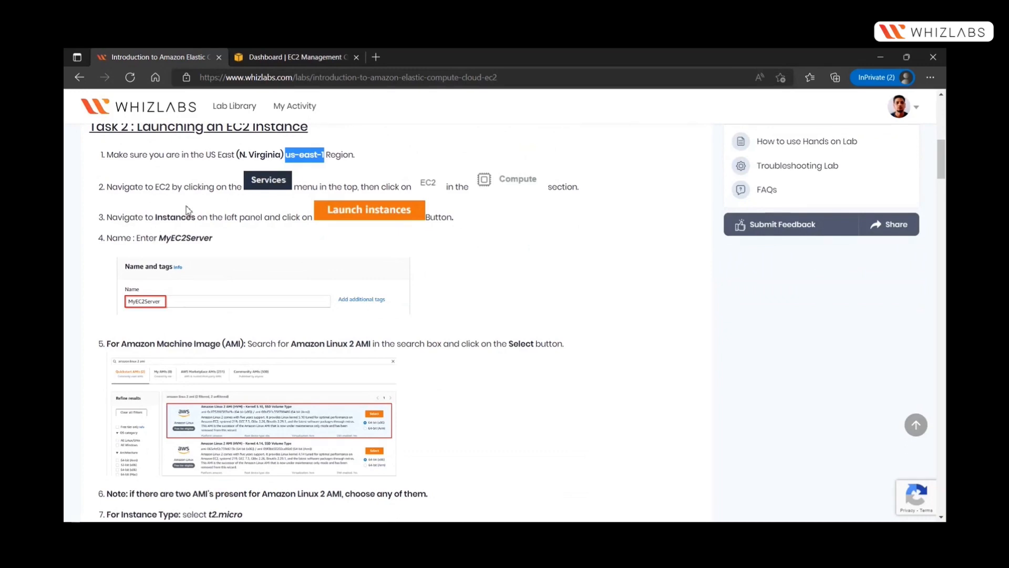
drag(108, 187, 247, 199)
click(276, 201)
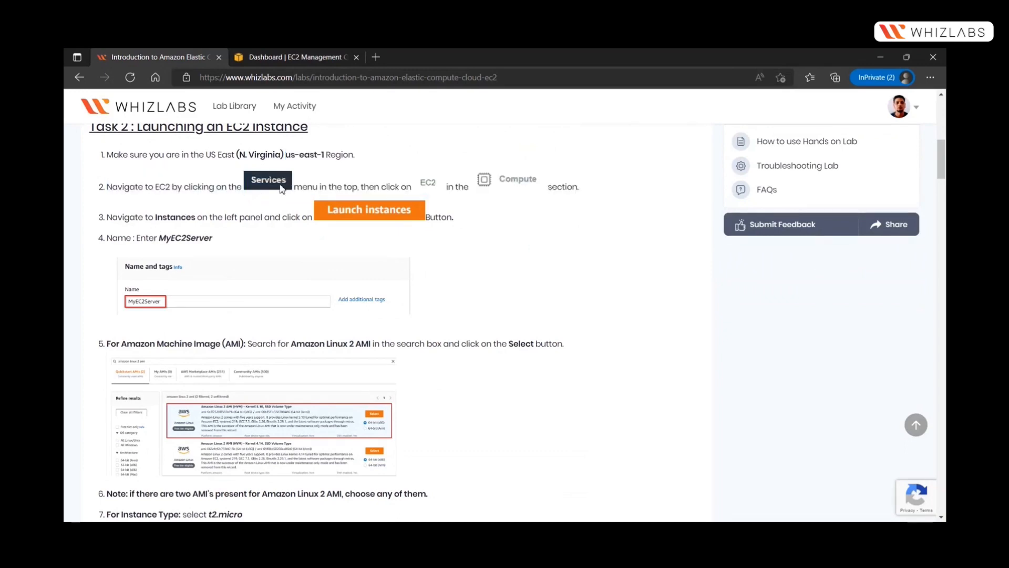
Switch to the AWS console and examine the EC2 dashboard's resources, launch options, service health and zones.
click(310, 59)
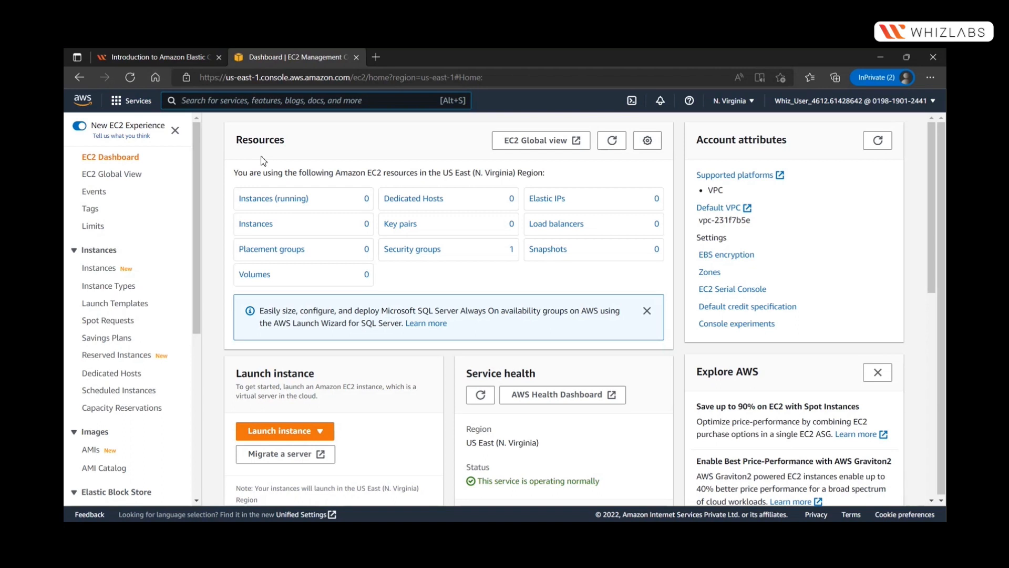
scroll(263, 160, down, 2)
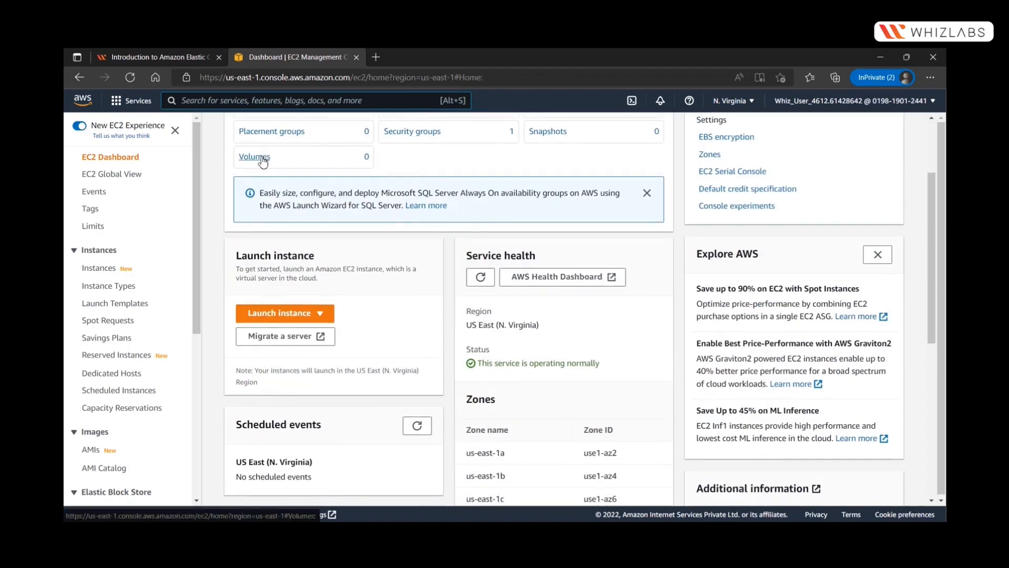
scroll(260, 160, down, 1)
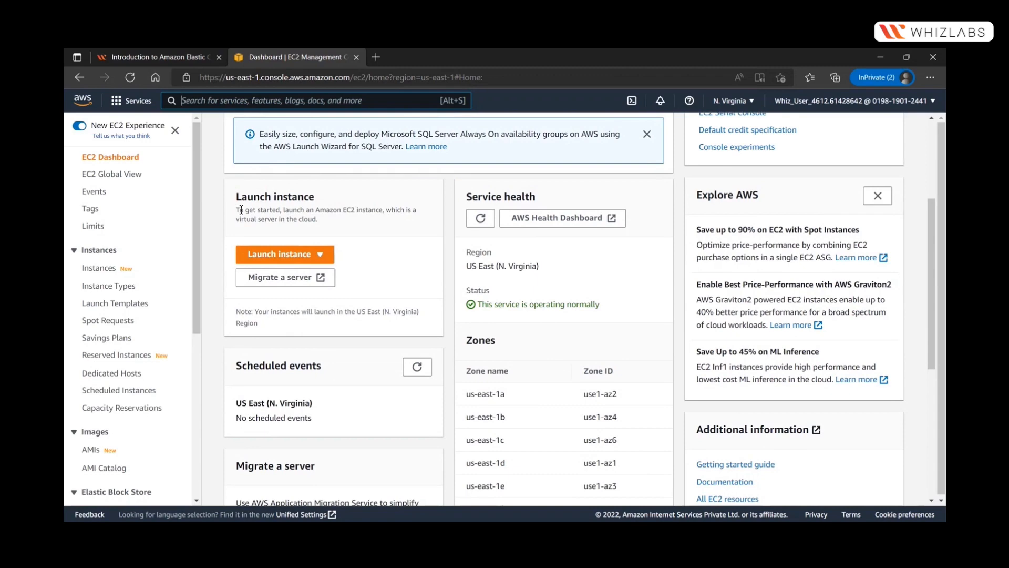
scroll(241, 209, down, 1)
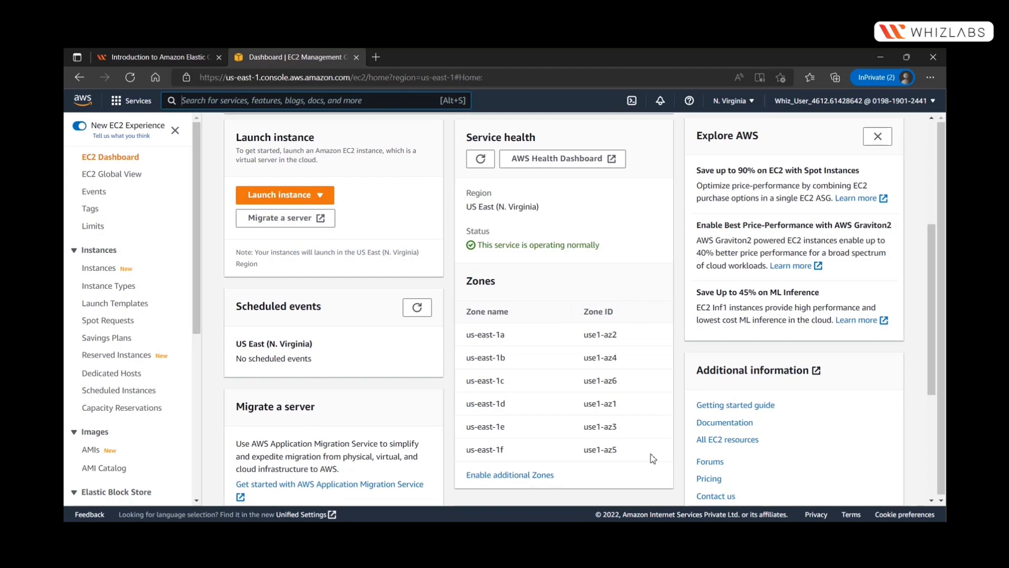
scroll(652, 458, up, 5)
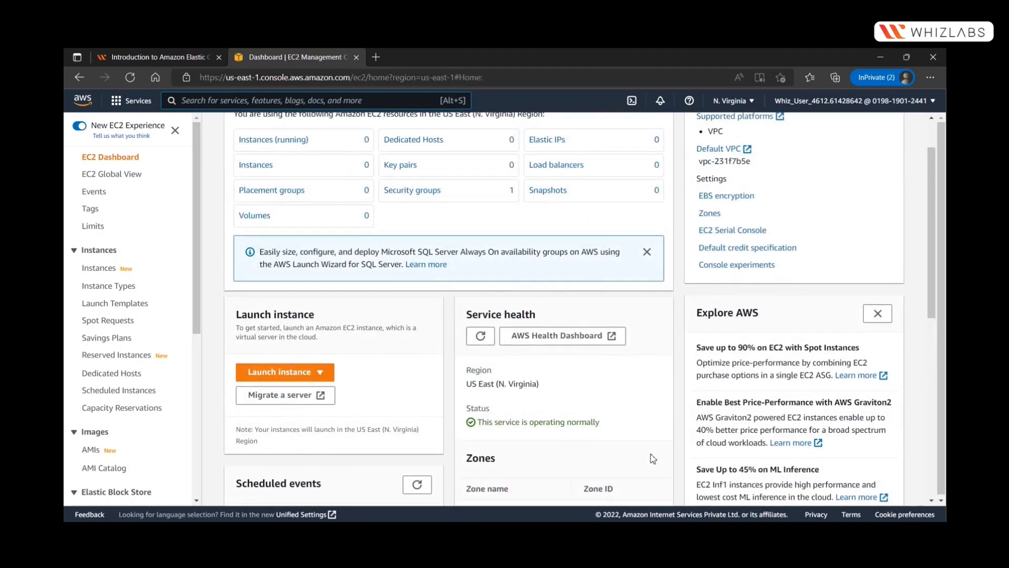
Check the lab's launch instruction, then start launching a new instance from the EC2 dashboard without a template.
click(178, 59)
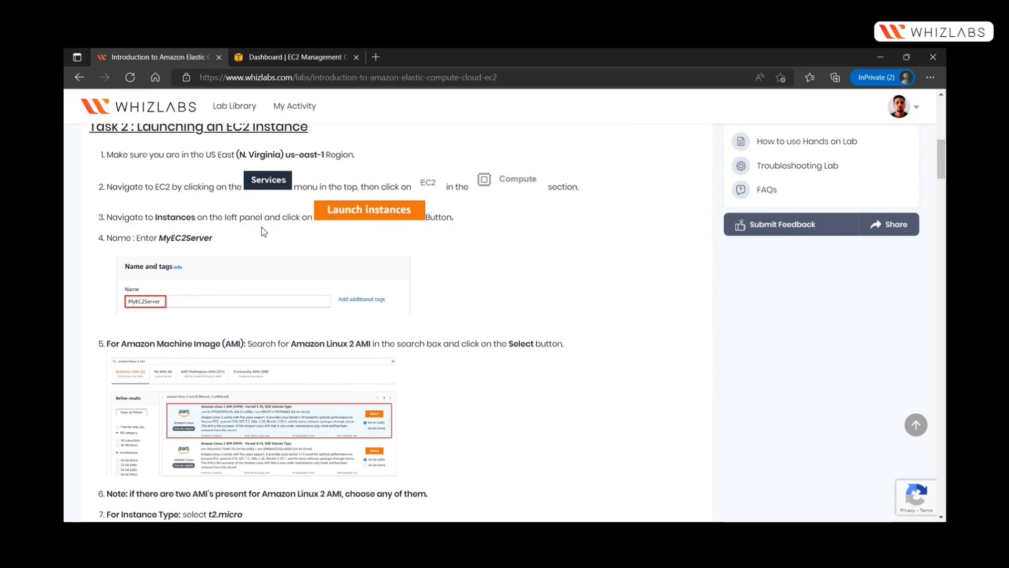
click(299, 58)
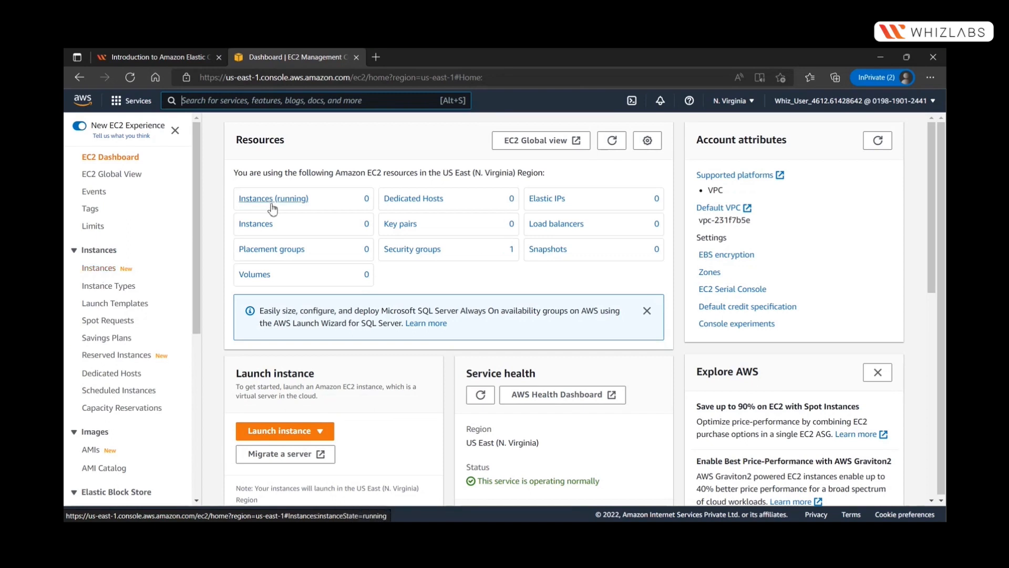
click(274, 438)
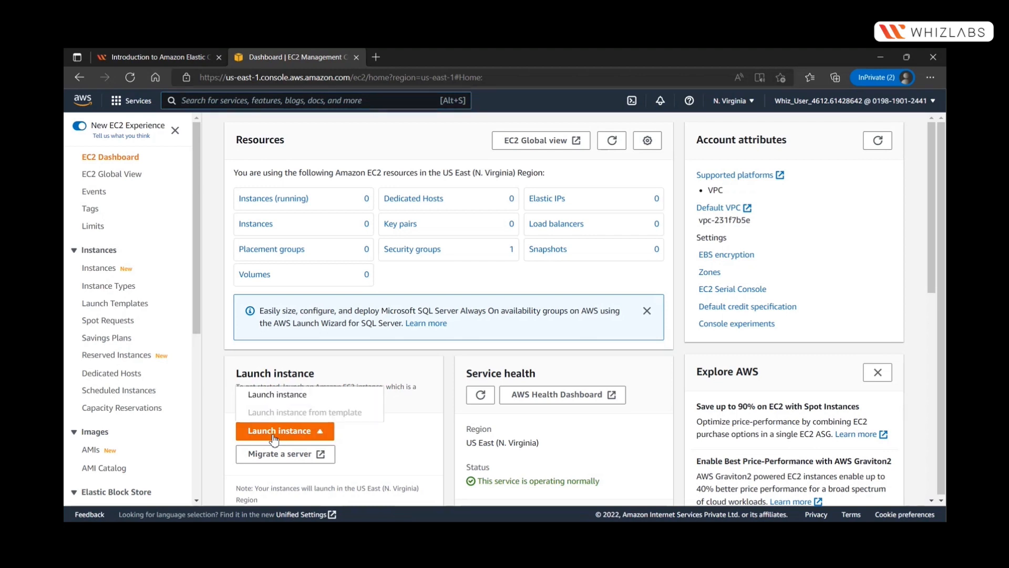
click(269, 394)
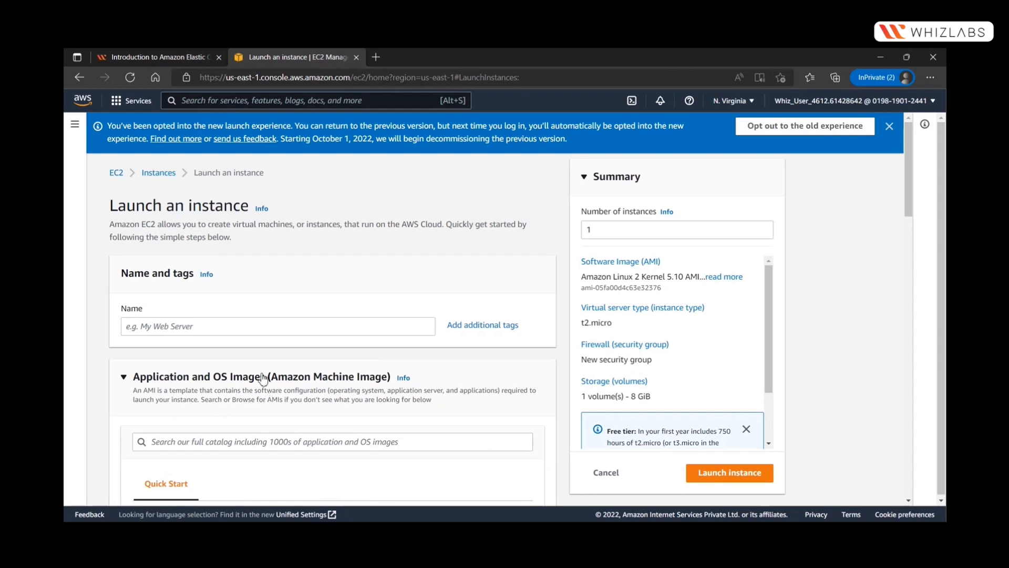
Name the new EC2 instance MyServer1.
scroll(262, 377, down, 1)
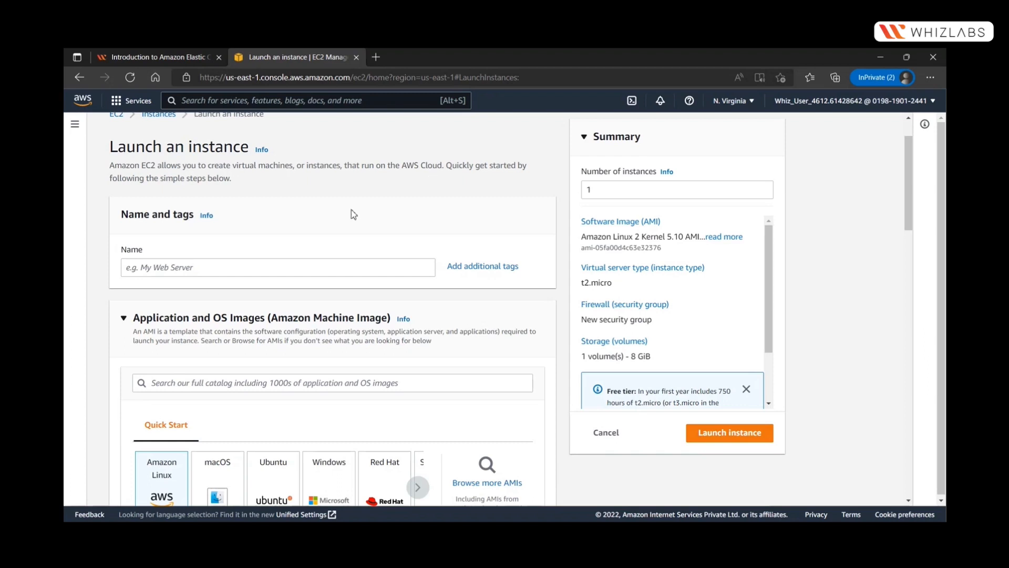
click(261, 265)
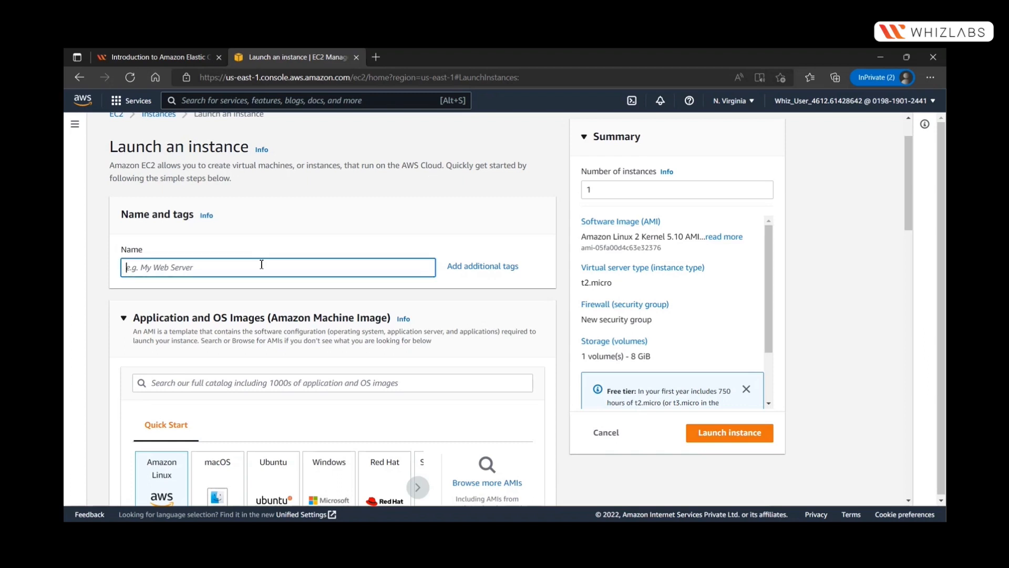
text(MyServer1)
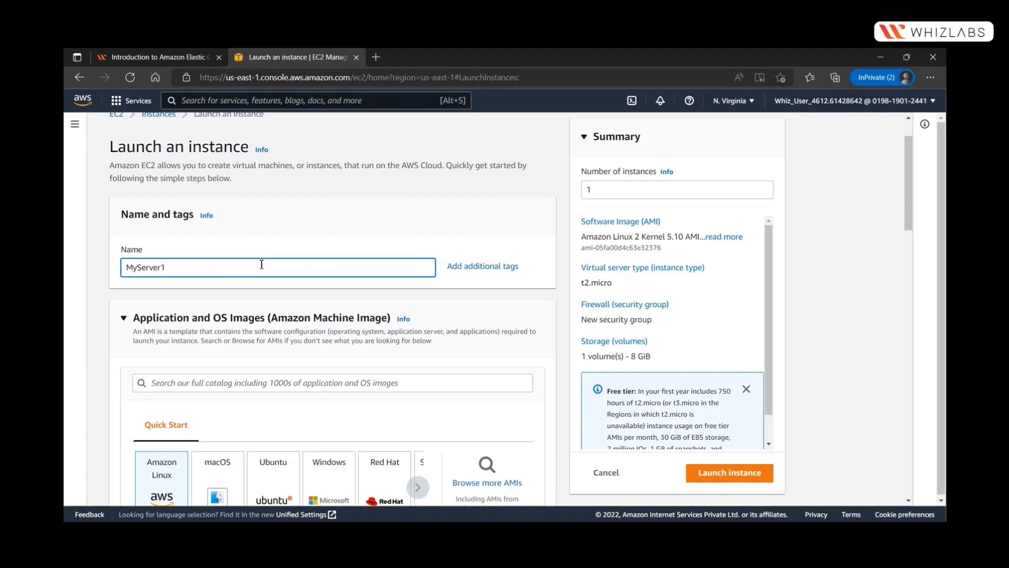
Copy the server name from the lab instructions and rename the new instance as MyEC2Server.
click(149, 58)
scroll(190, 340, down, 1)
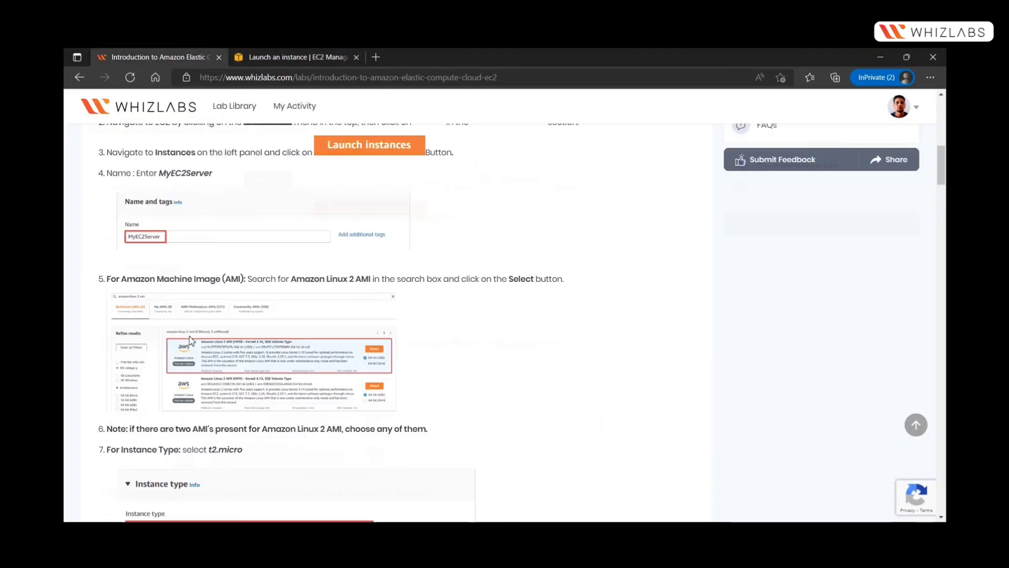
double_click(183, 173)
key(ctrl+c)
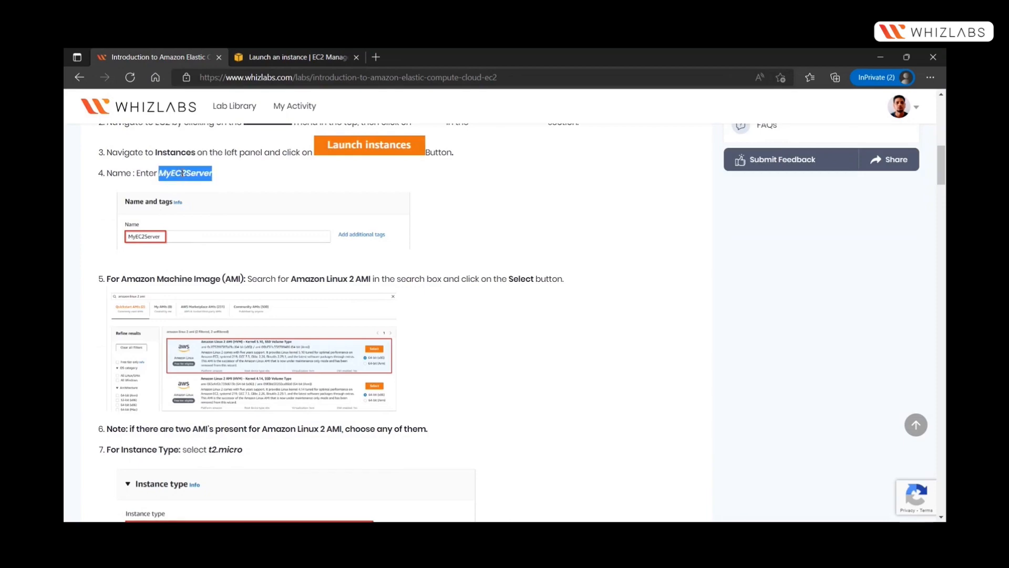
click(288, 57)
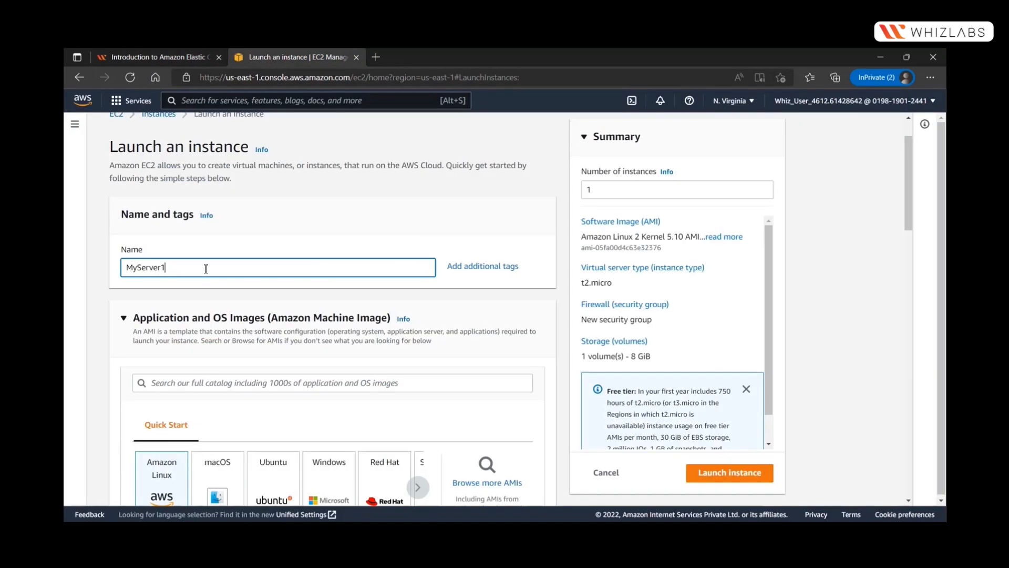
double_click(206, 269)
key(ctrl+v)
Look through the Quick Start operating system options in the Application and OS Images section.
scroll(207, 270, down, 1)
scroll(208, 271, down, 1)
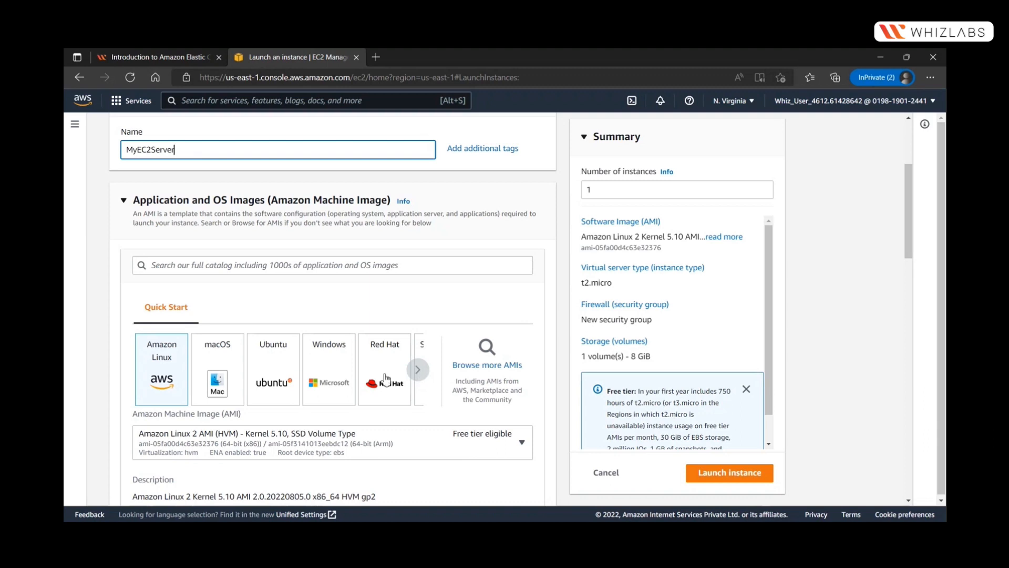
click(224, 268)
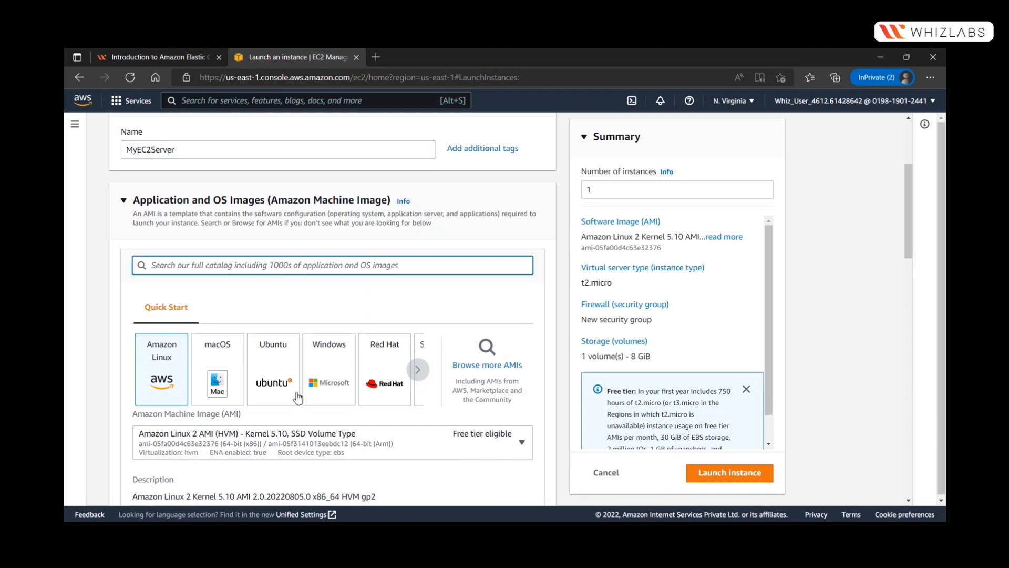
click(417, 370)
click(419, 373)
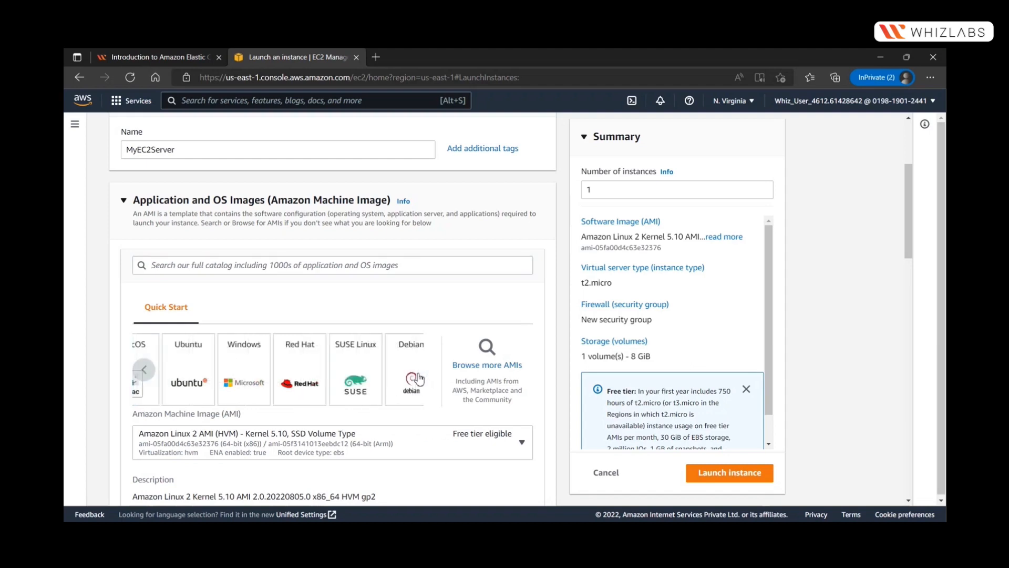
click(144, 370)
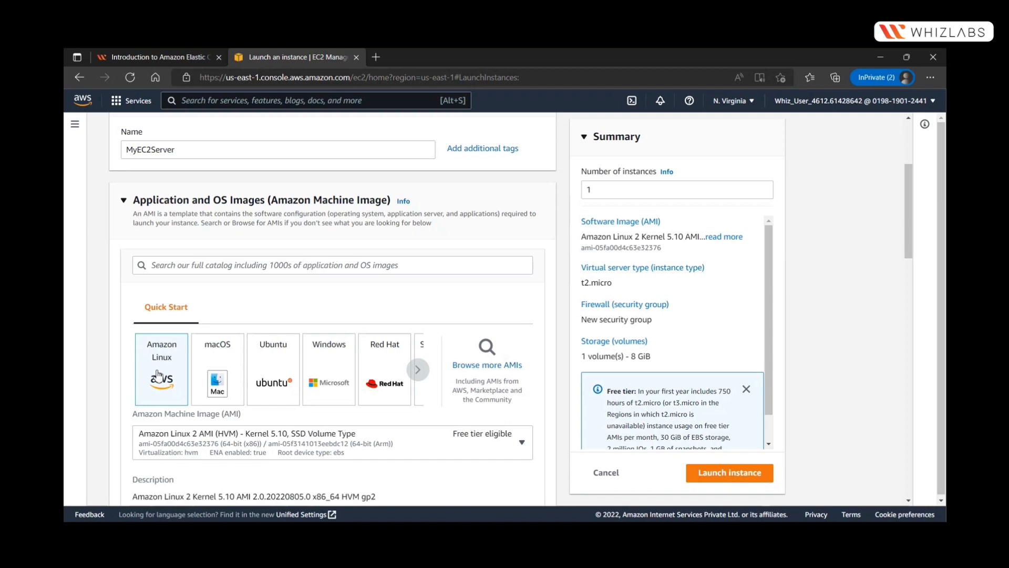
Review the available Amazon Linux images and select Amazon Linux 2 AMI (HVM) - Kernel 5.10, SSD Volume Type.
scroll(157, 375, down, 2)
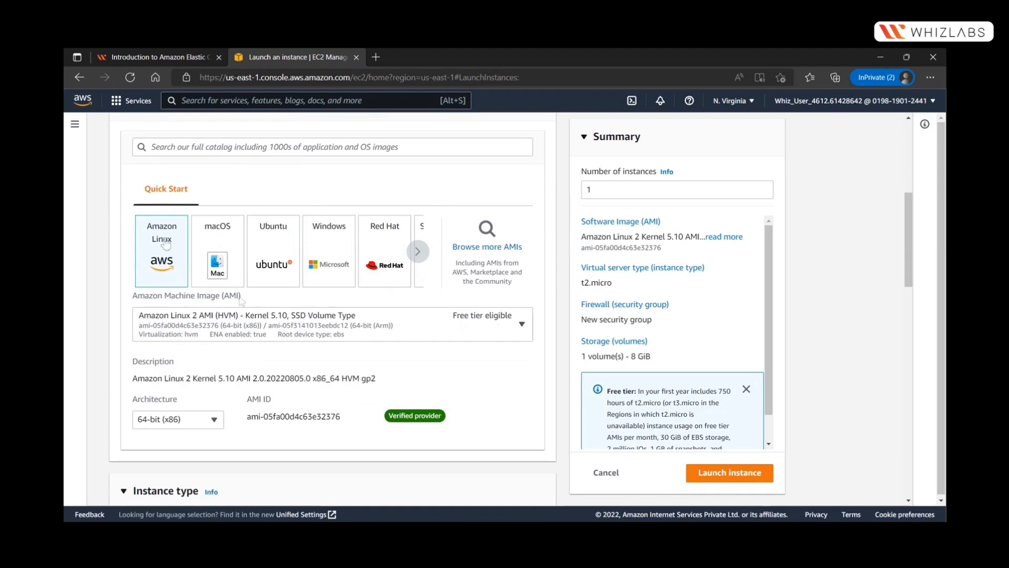
click(256, 330)
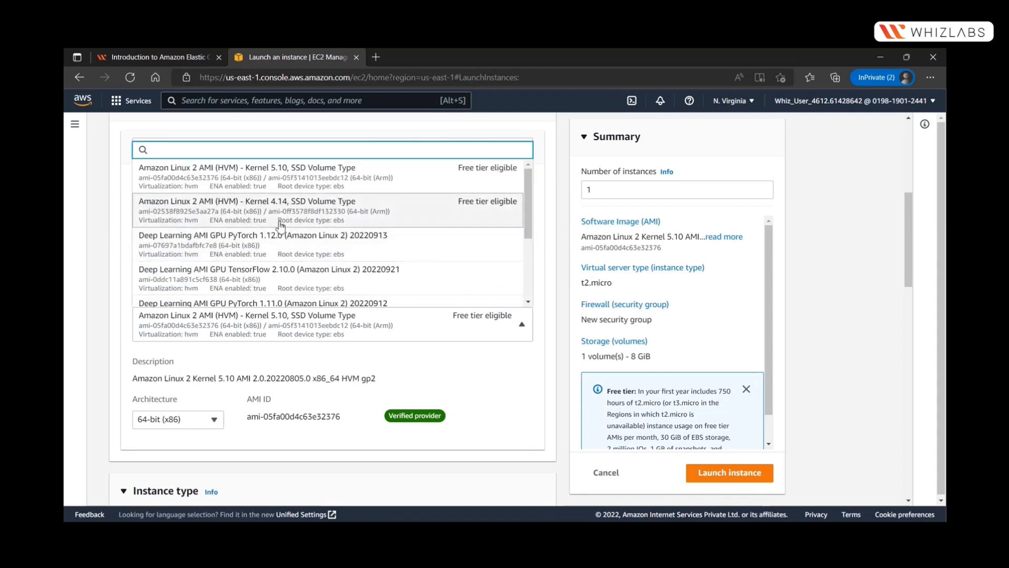
scroll(278, 226, down, 1)
scroll(280, 227, down, 2)
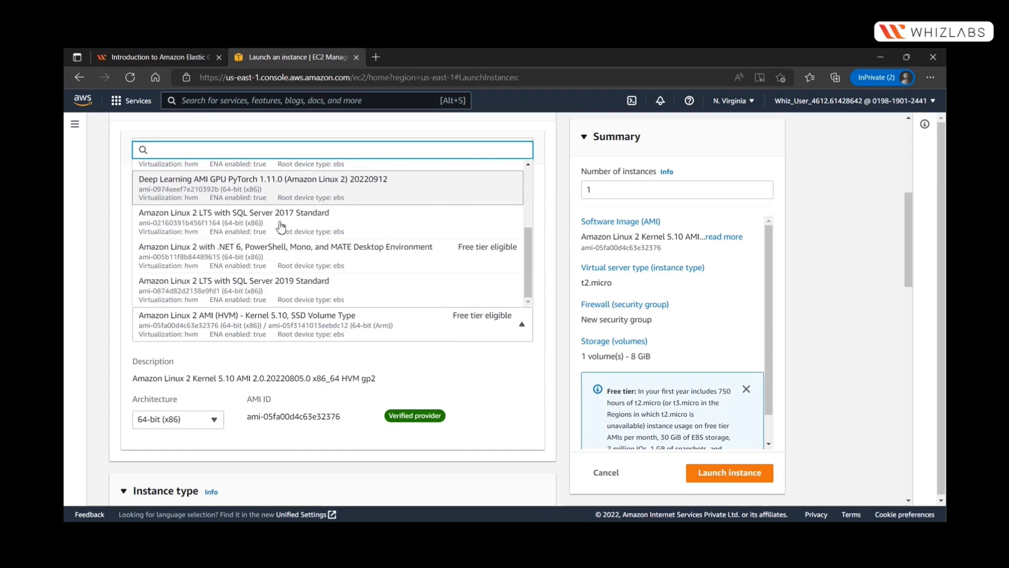
scroll(280, 227, down, 2)
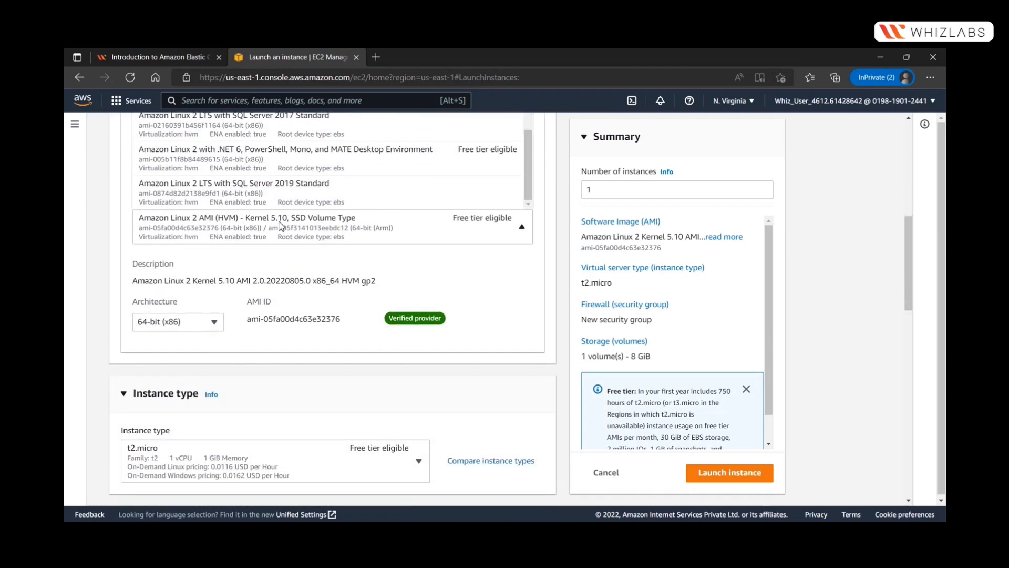
scroll(280, 226, up, 8)
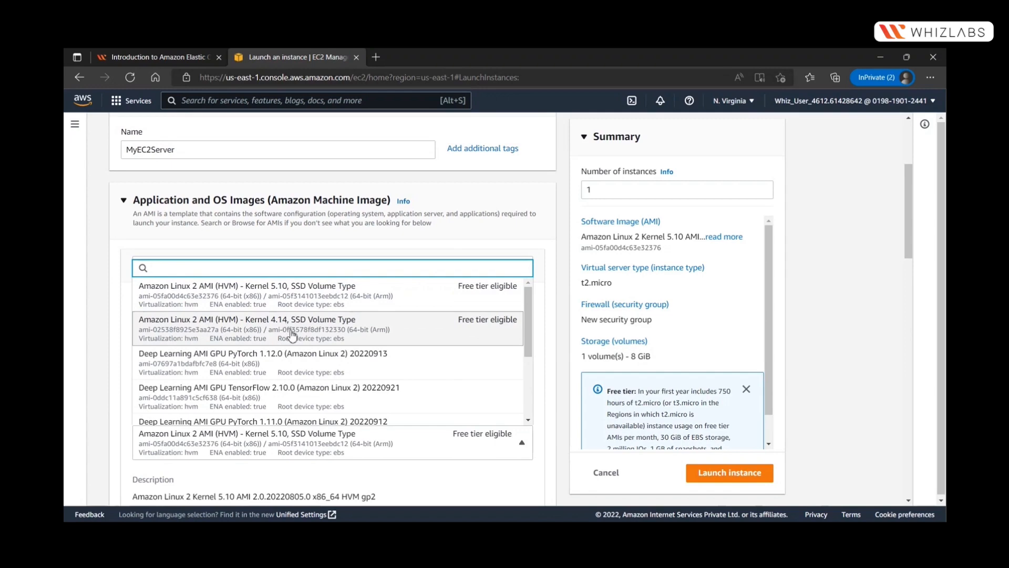
scroll(293, 335, down, 1)
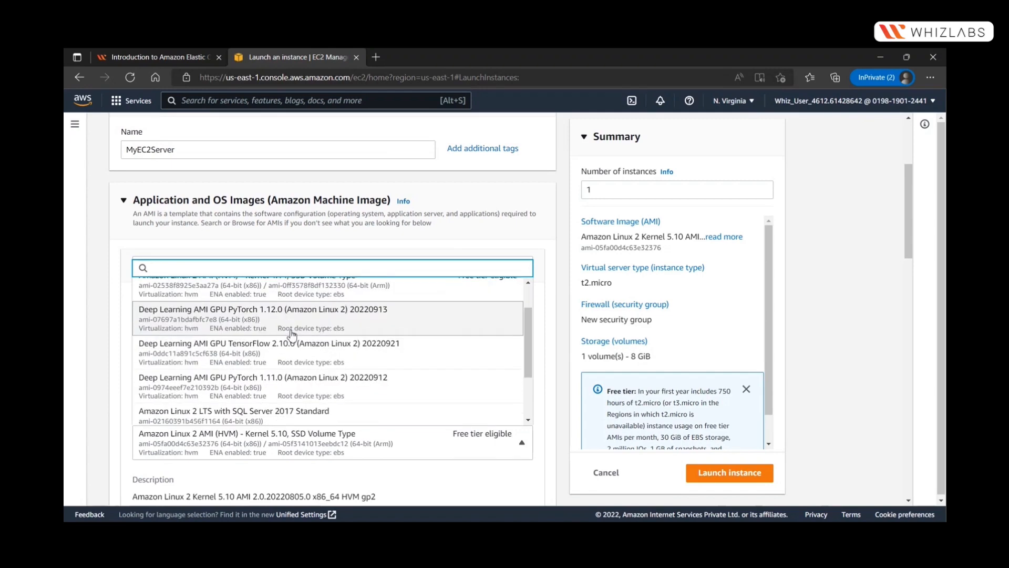
scroll(293, 335, up, 1)
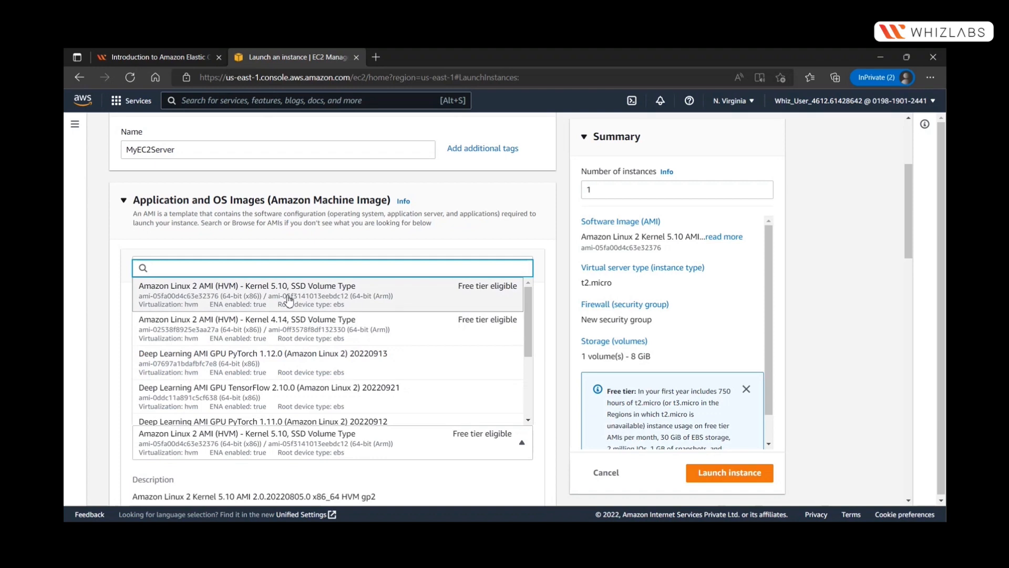
click(289, 300)
scroll(464, 477, down, 2)
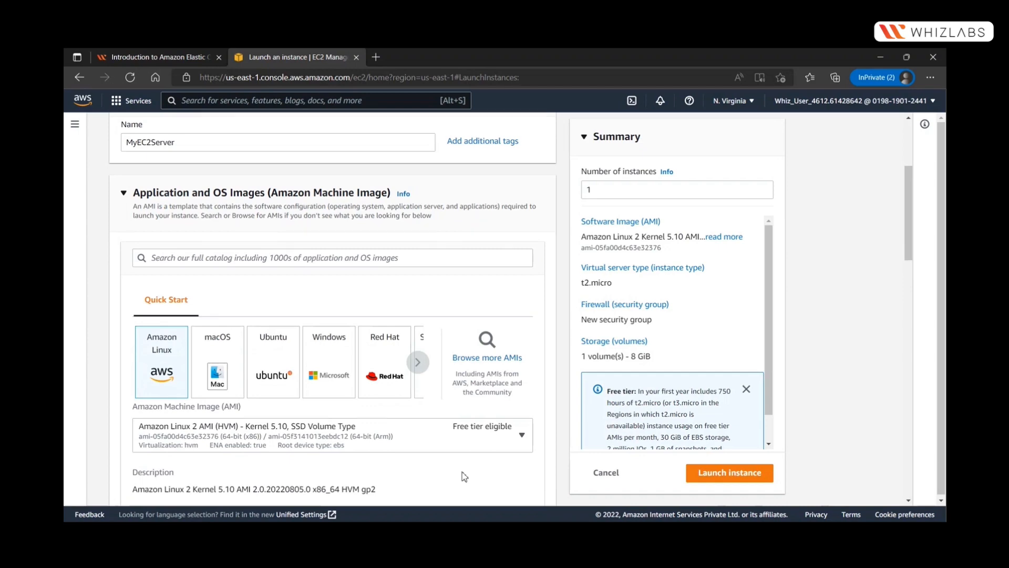
Examine the AMI details and the available instance types with their vCPU, memory and pricing, keeping t2.micro.
scroll(464, 476, down, 1)
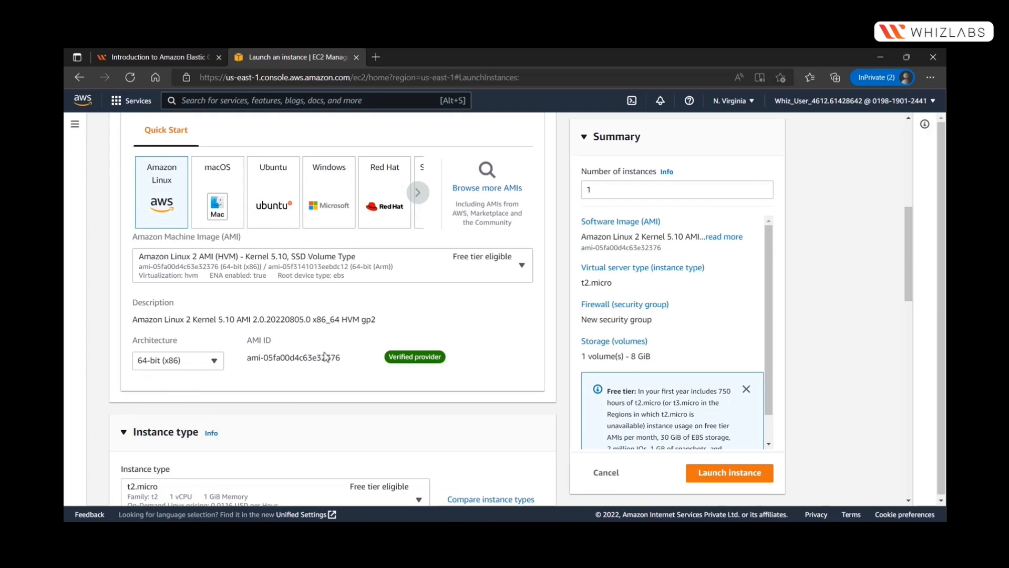
scroll(325, 357, down, 5)
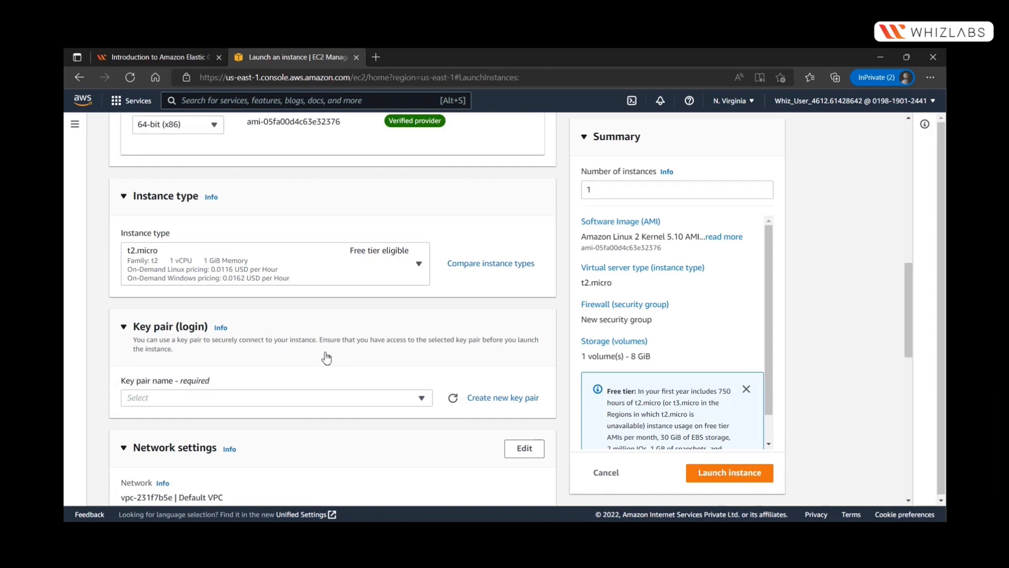
click(305, 284)
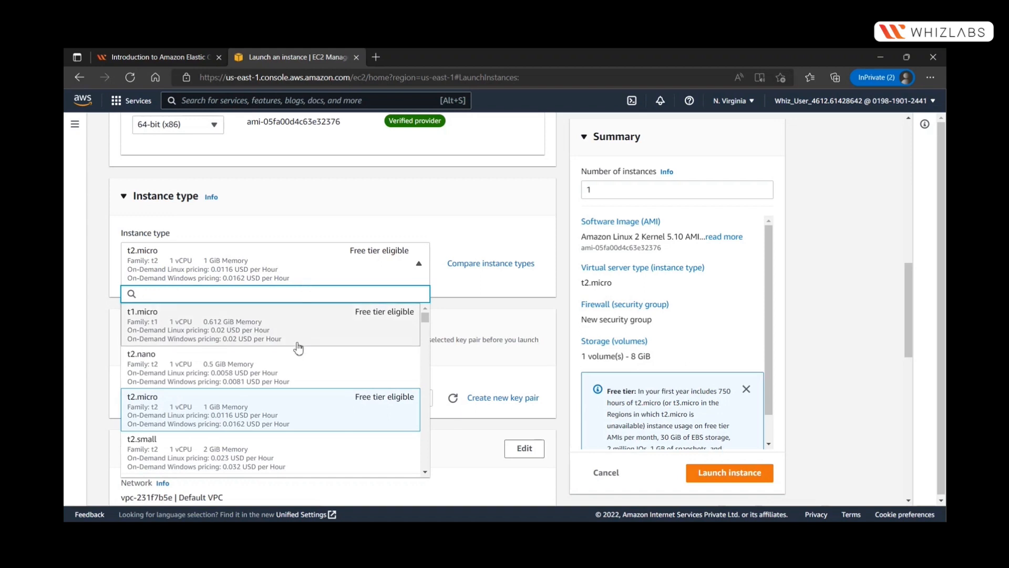
scroll(295, 409, down, 3)
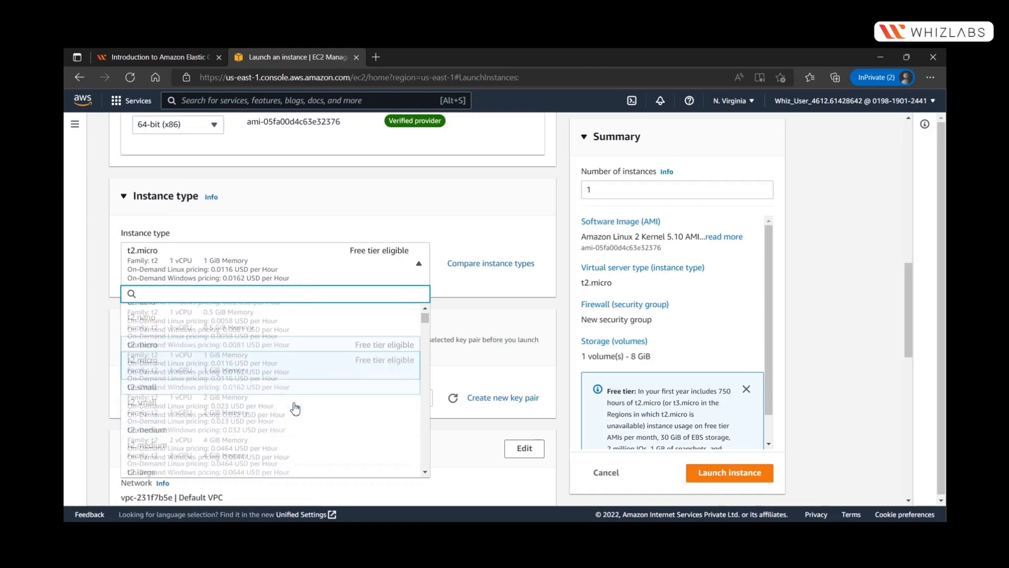
scroll(295, 408, down, 2)
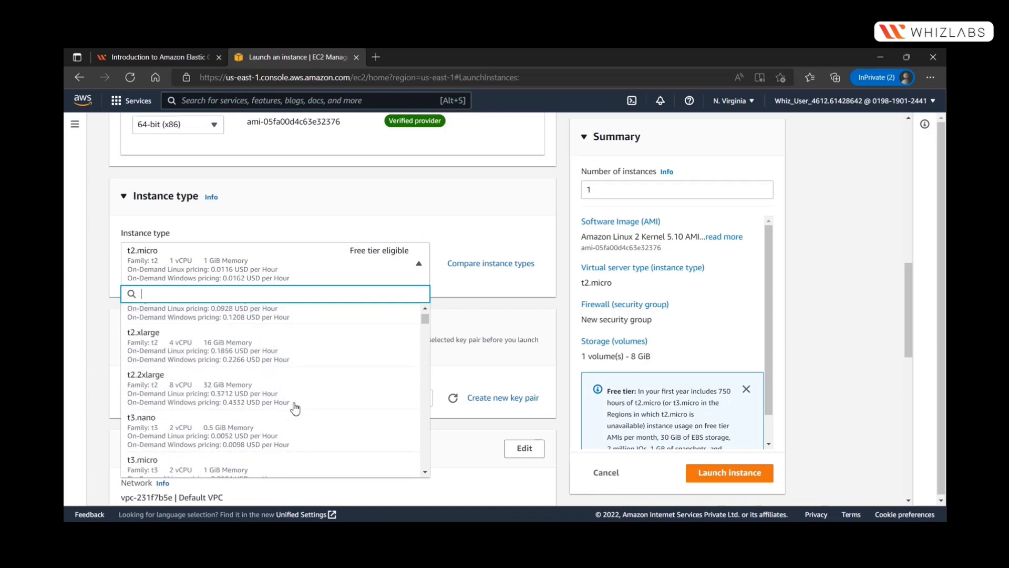
scroll(295, 408, down, 5)
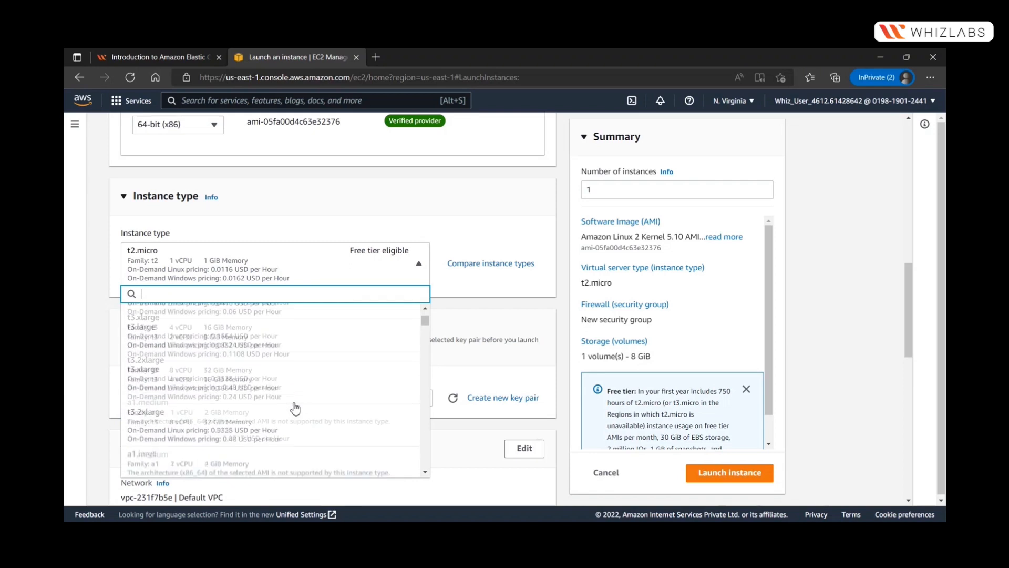
scroll(295, 408, down, 6)
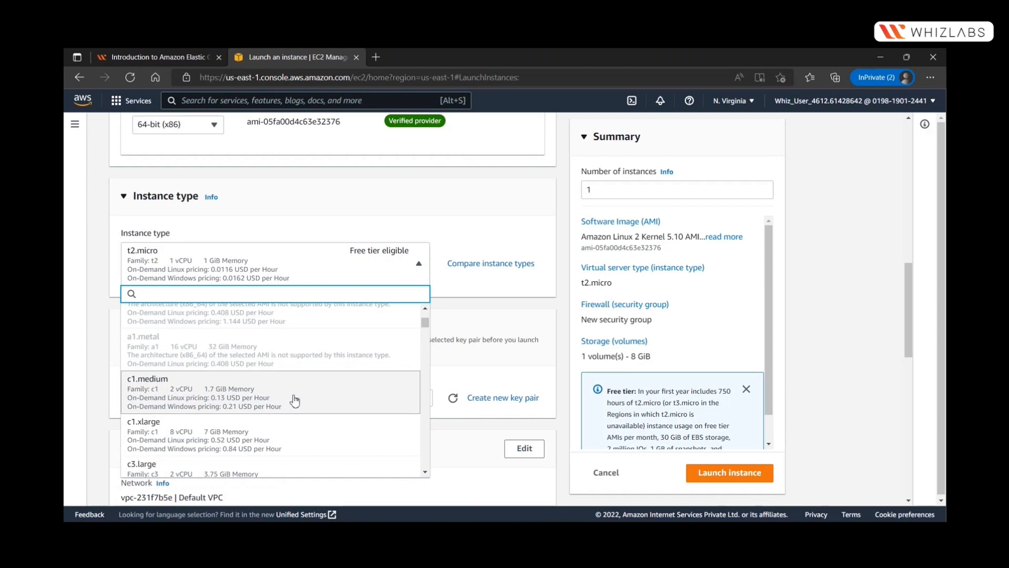
click(446, 285)
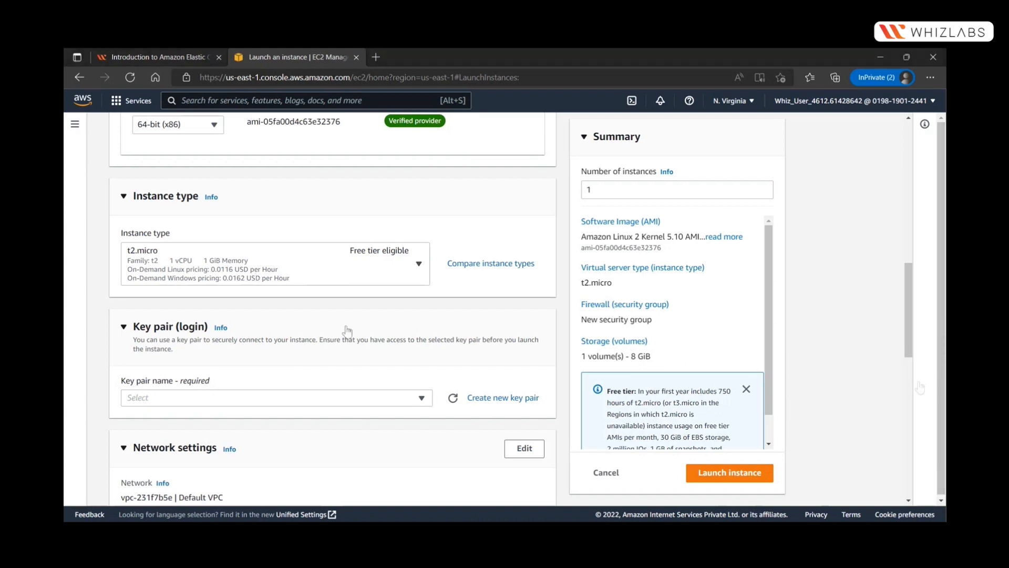
Check the existing key pair choices for the instance, then start creating a new key pair.
scroll(288, 299, down, 2)
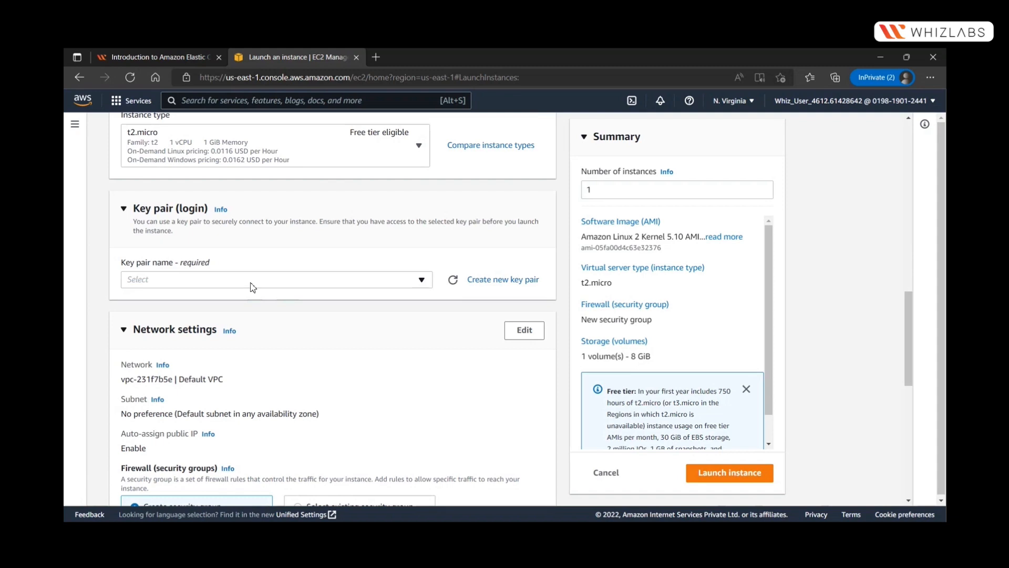
click(253, 287)
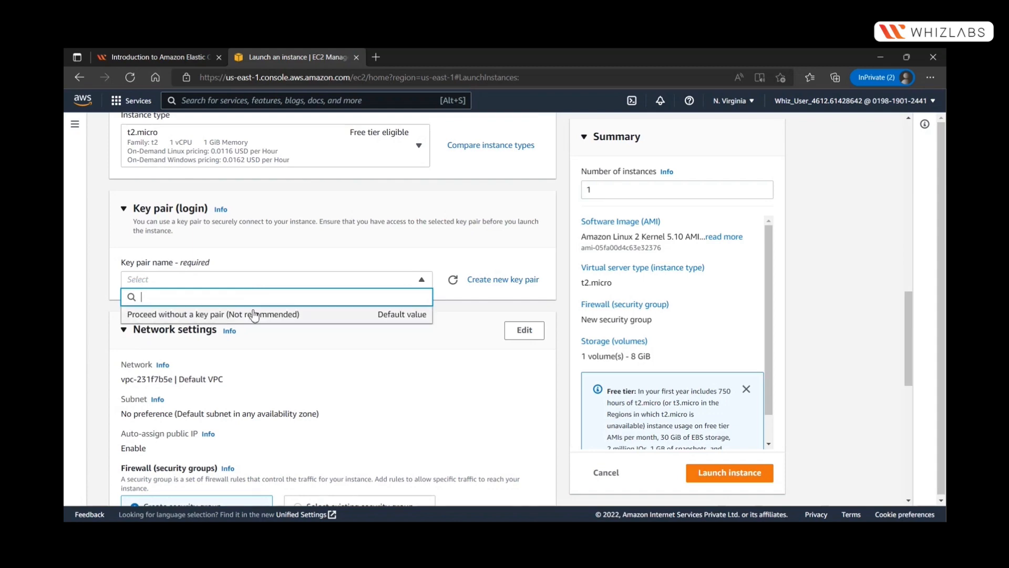
click(491, 281)
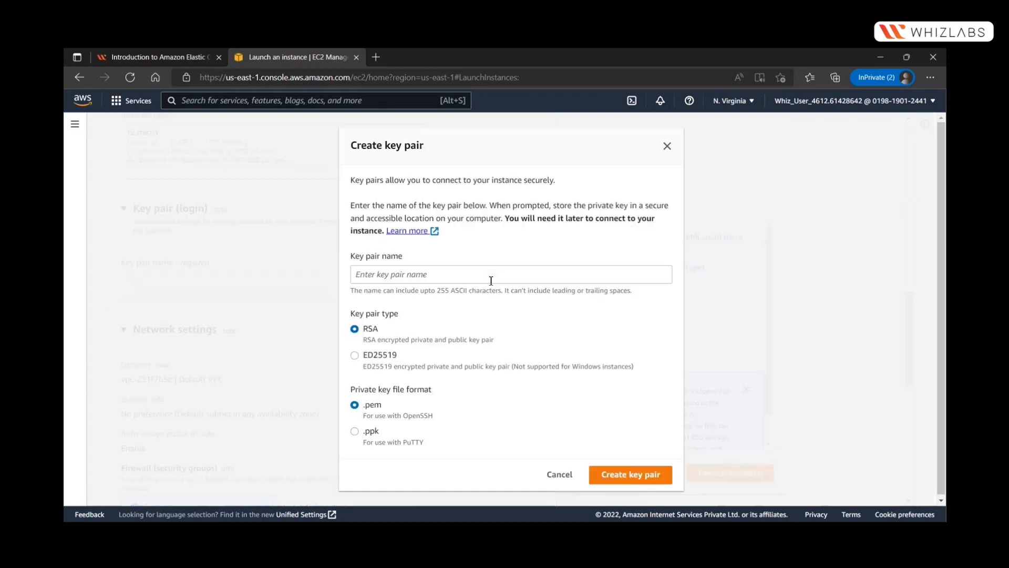
Switch to the Whizlabs lab page and read the key pair instructions, selecting the specified key pair name WhizKey.
click(159, 52)
scroll(197, 245, down, 4)
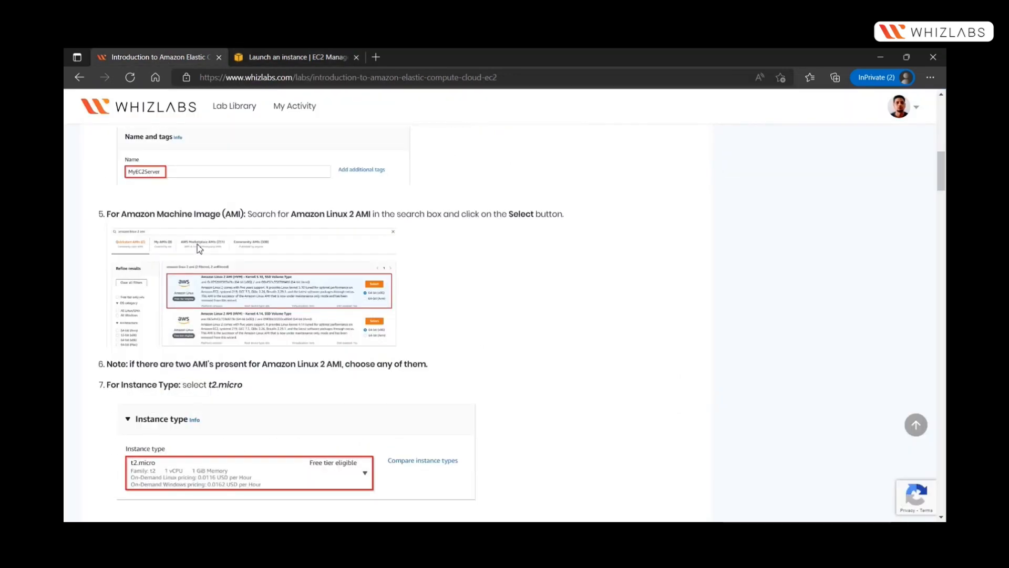
scroll(197, 244, up, 3)
scroll(247, 253, down, 4)
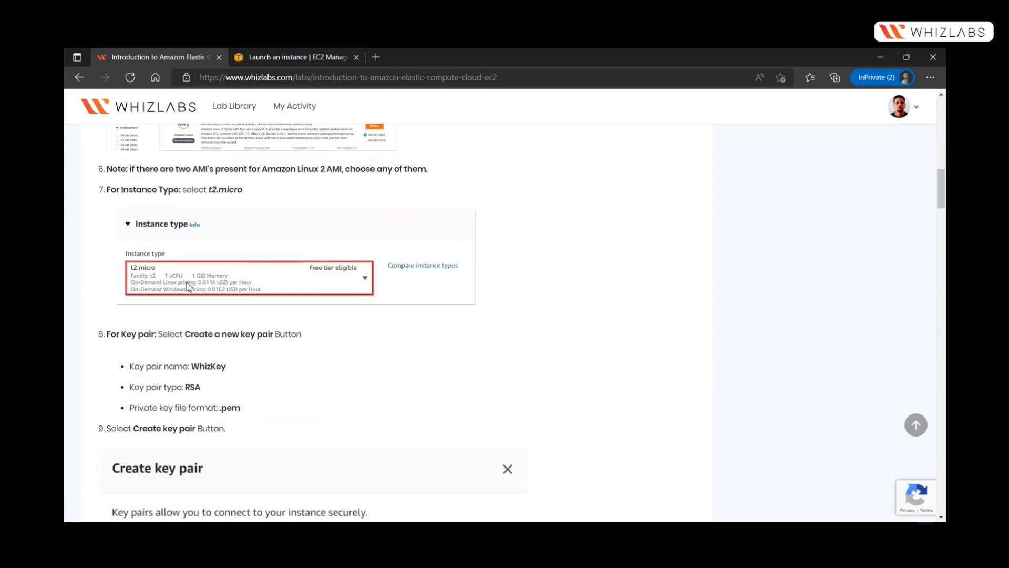
scroll(188, 287, down, 1)
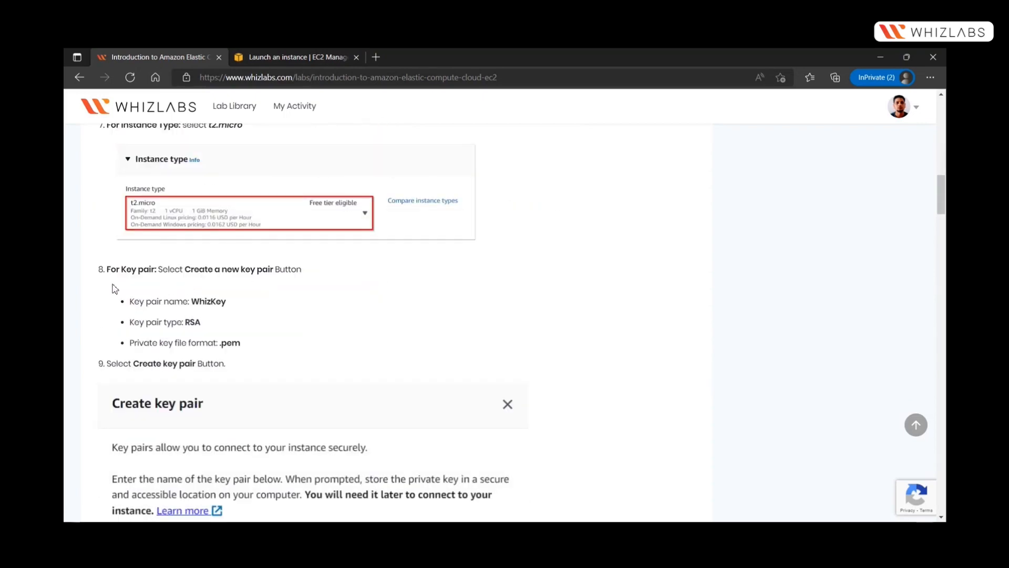
double_click(209, 302)
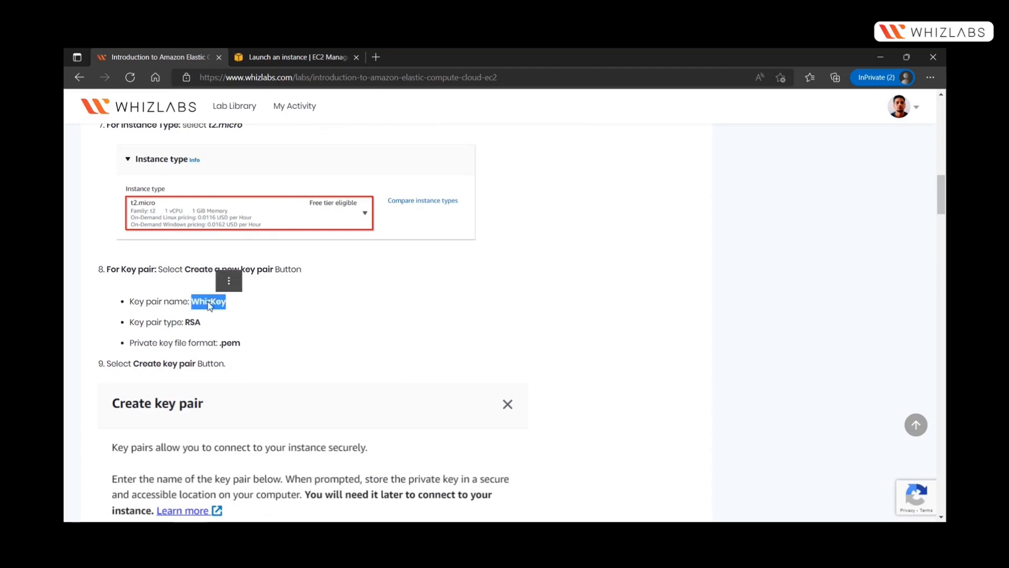
Return to the AWS console and create an RSA key pair named WhizKey in .pem format.
click(270, 59)
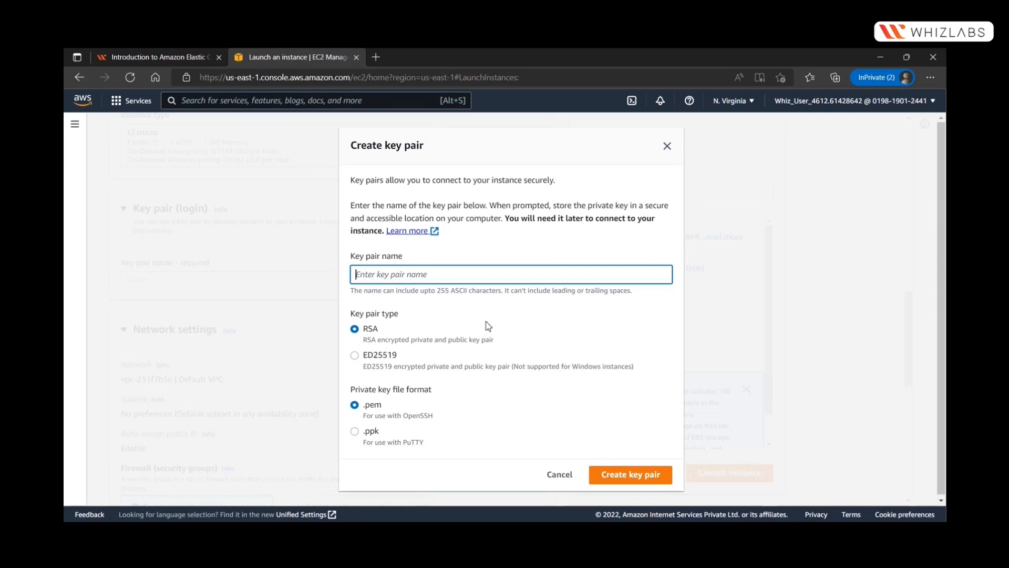
text(WhizKey)
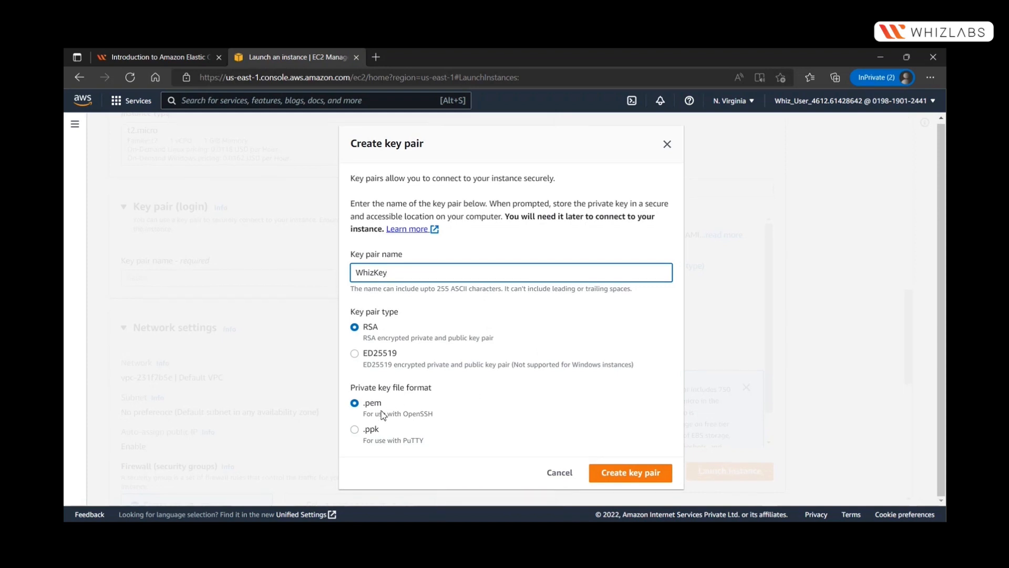
click(607, 475)
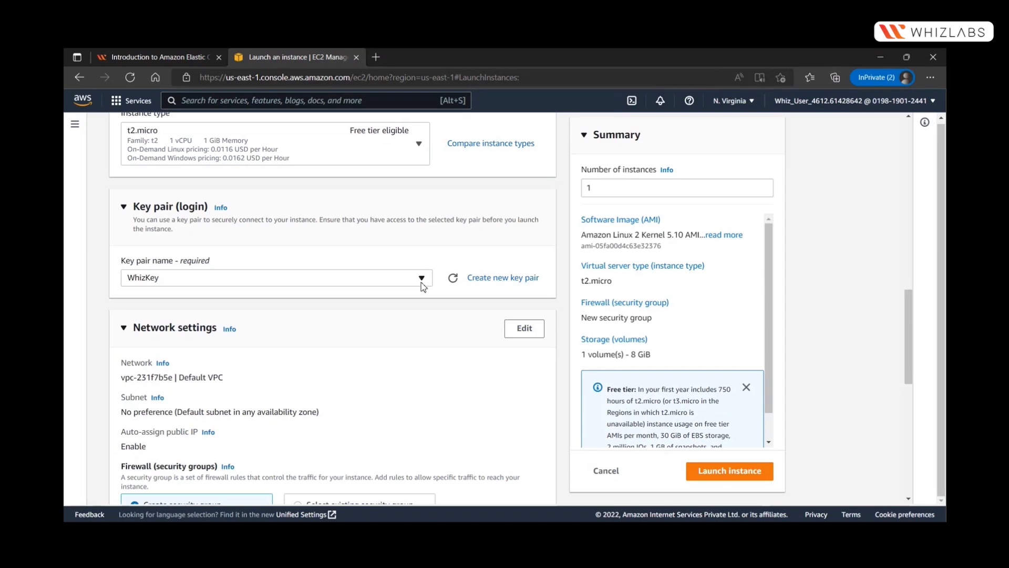
Go back to the lab page and find the instructions for the instance's network settings.
scroll(423, 286, down, 3)
click(156, 52)
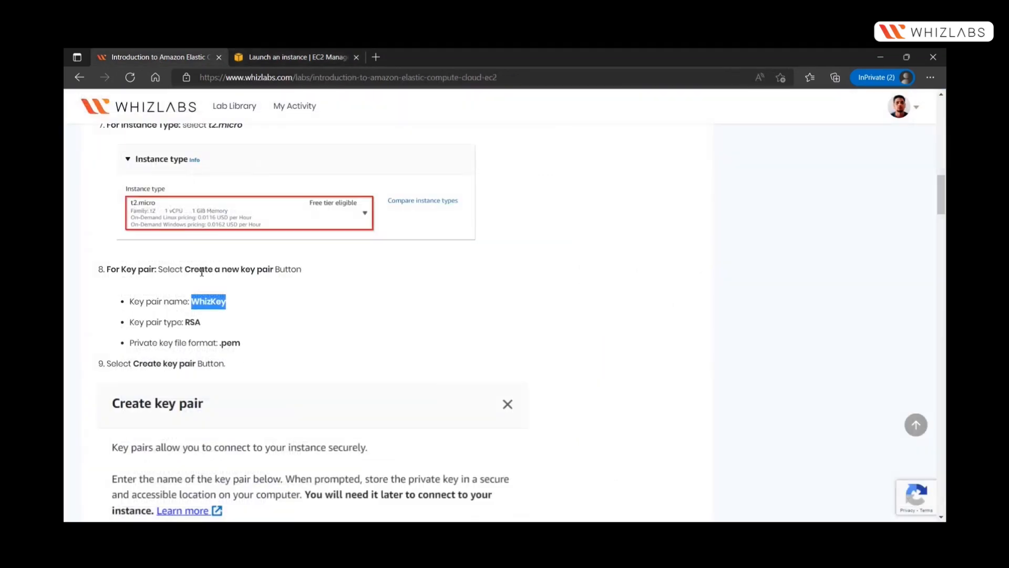
scroll(201, 272, down, 8)
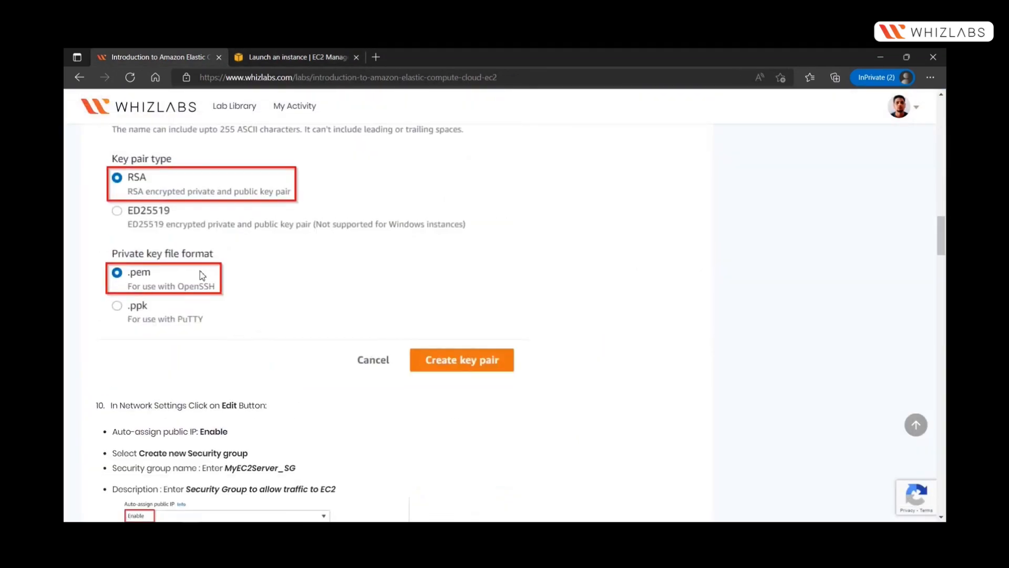
Read the lab's security group instructions, then switch to the AWS console and review the instance's default network and firewall settings.
scroll(201, 274, down, 4)
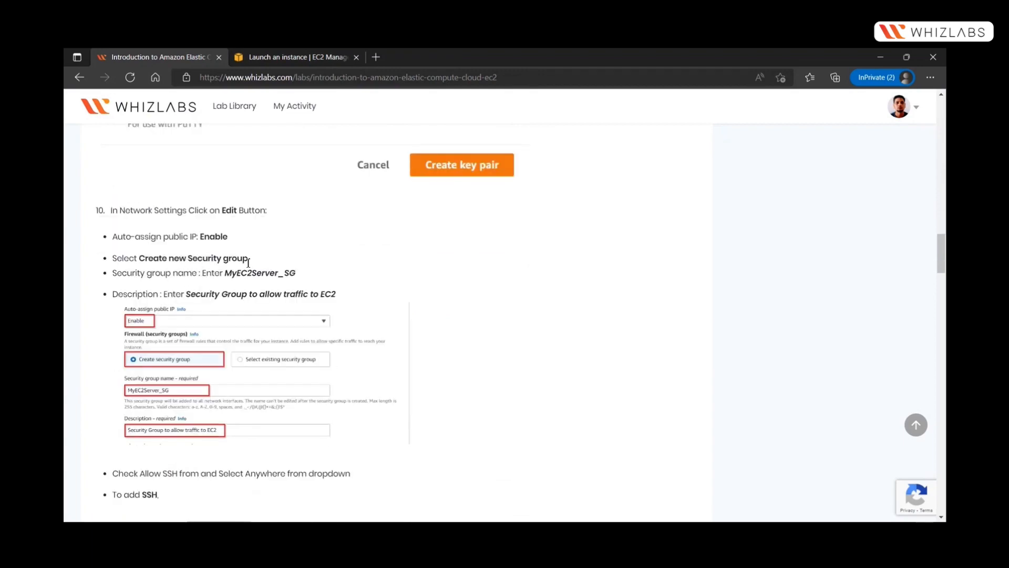
click(275, 53)
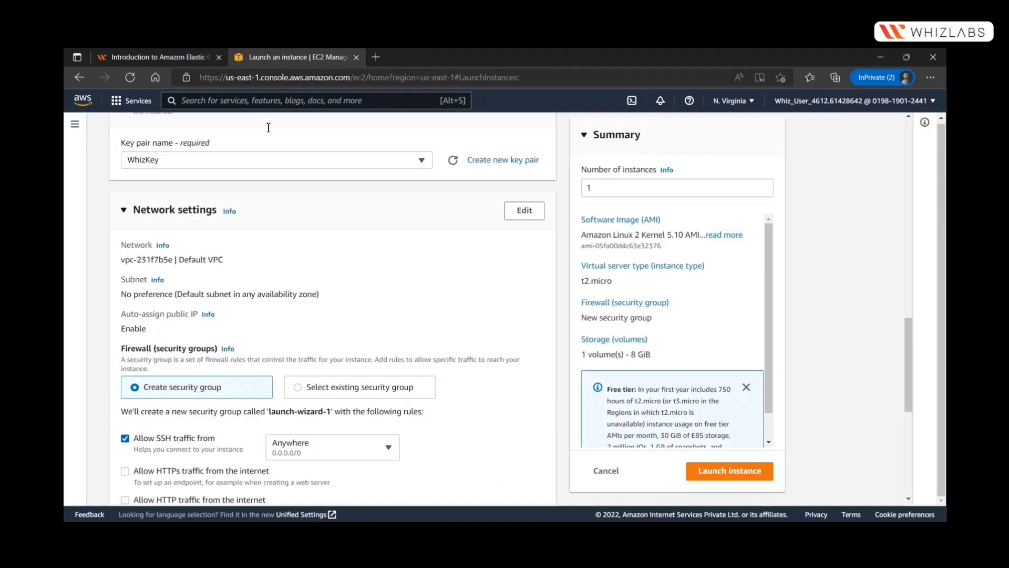
scroll(236, 288, down, 2)
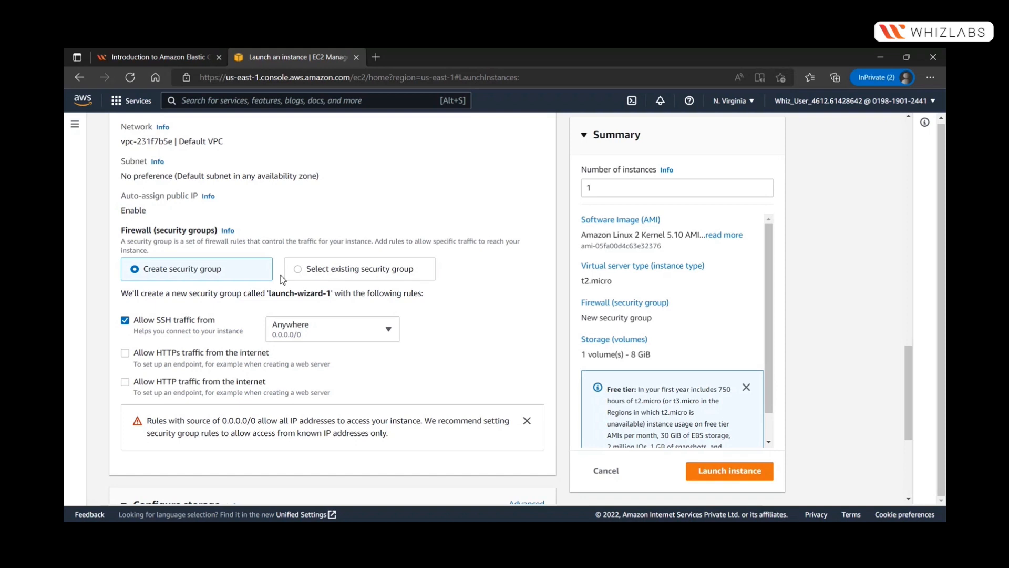
scroll(275, 263, up, 1)
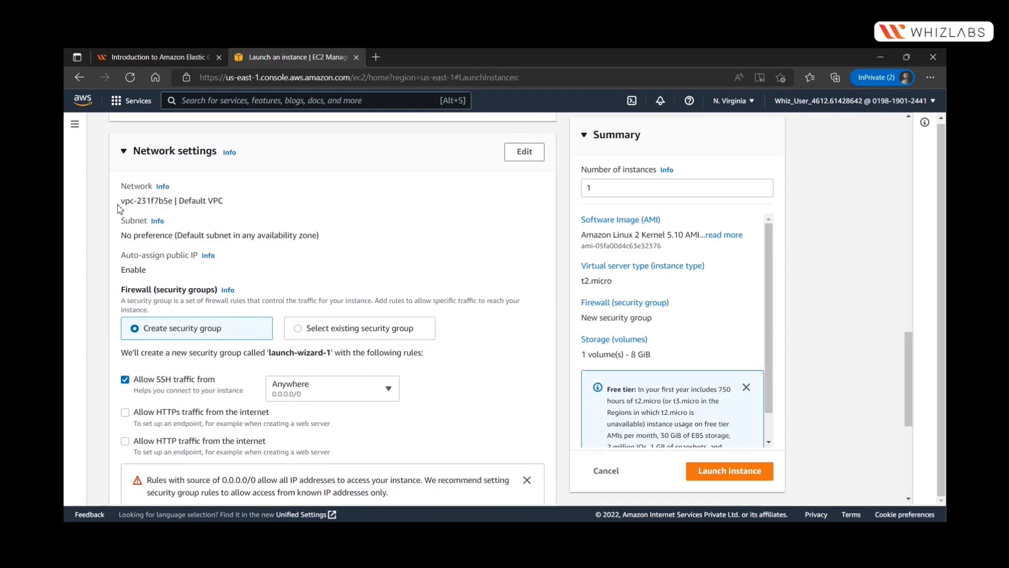
drag(118, 205, 170, 205)
scroll(284, 237, up, 15)
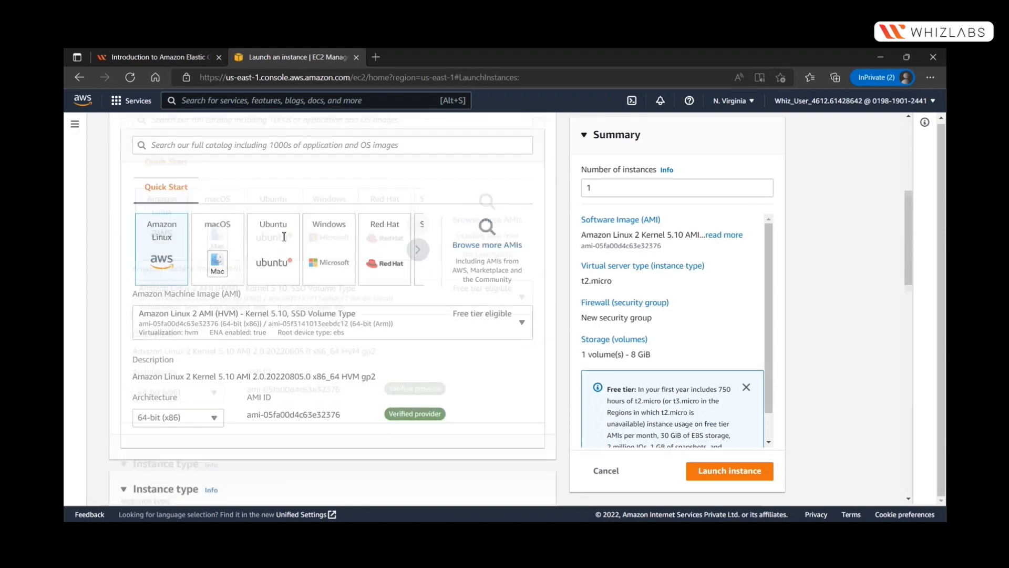
scroll(231, 247, down, 15)
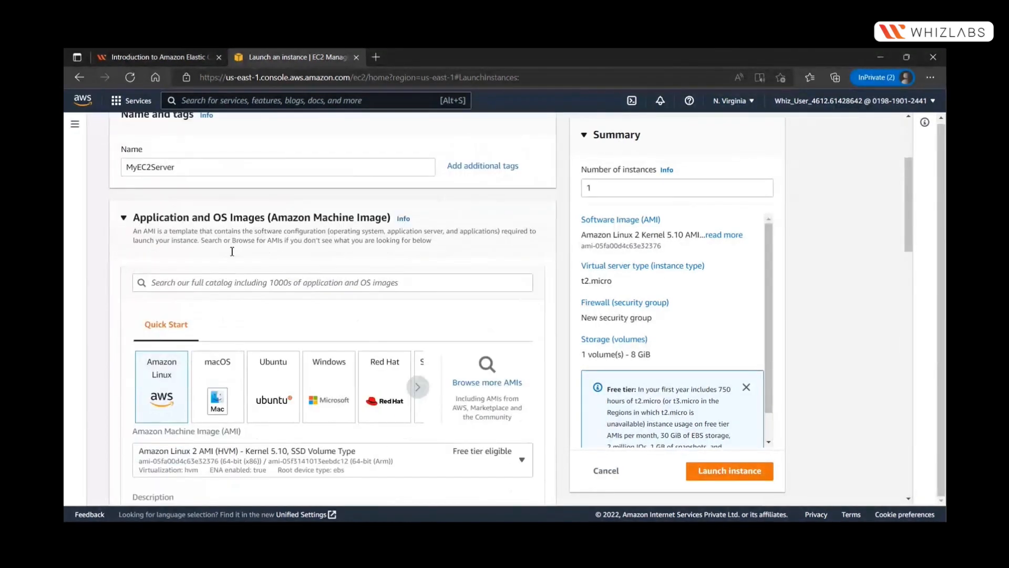
scroll(234, 254, down, 2)
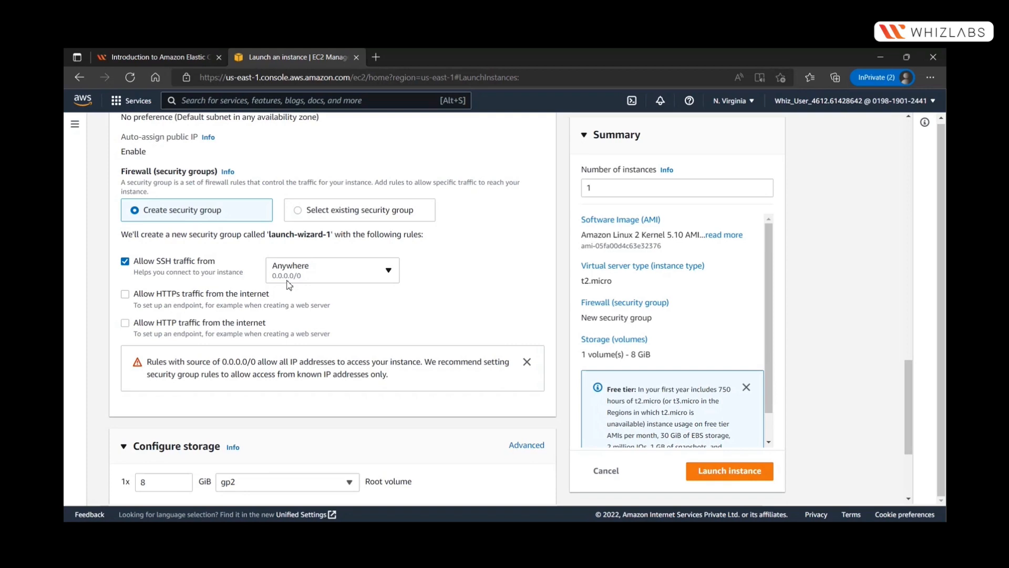
Check the lab page's SSH and HTTP rule instructions, then return to the AWS console and allow HTTP traffic from the internet.
click(172, 58)
scroll(226, 242, down, 3)
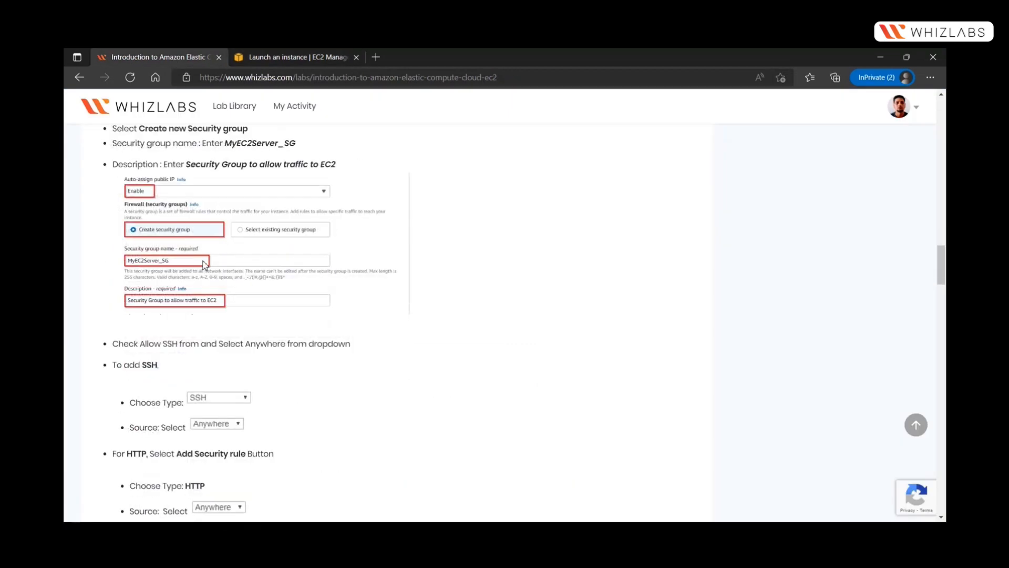
scroll(284, 433, down, 3)
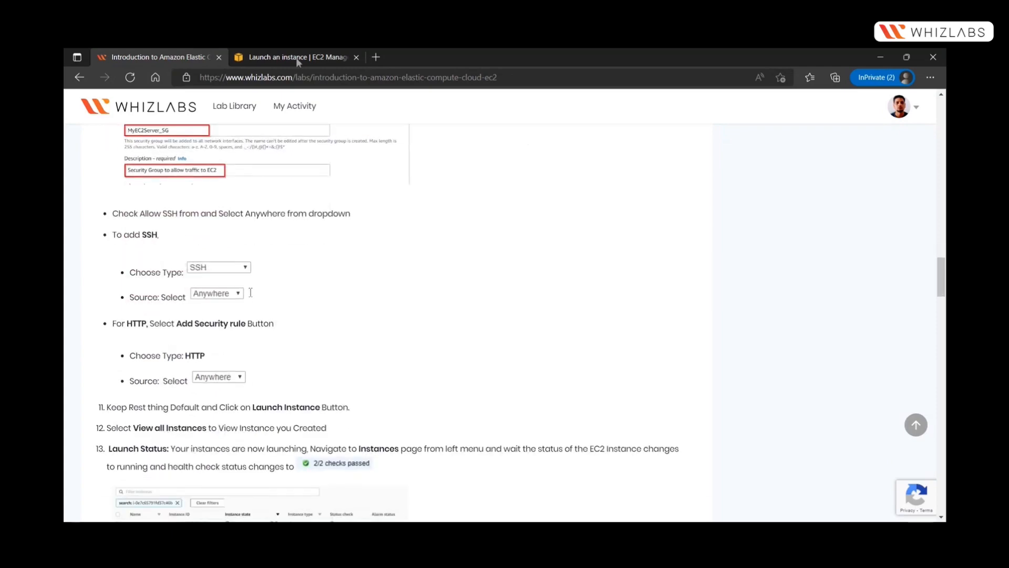
click(294, 57)
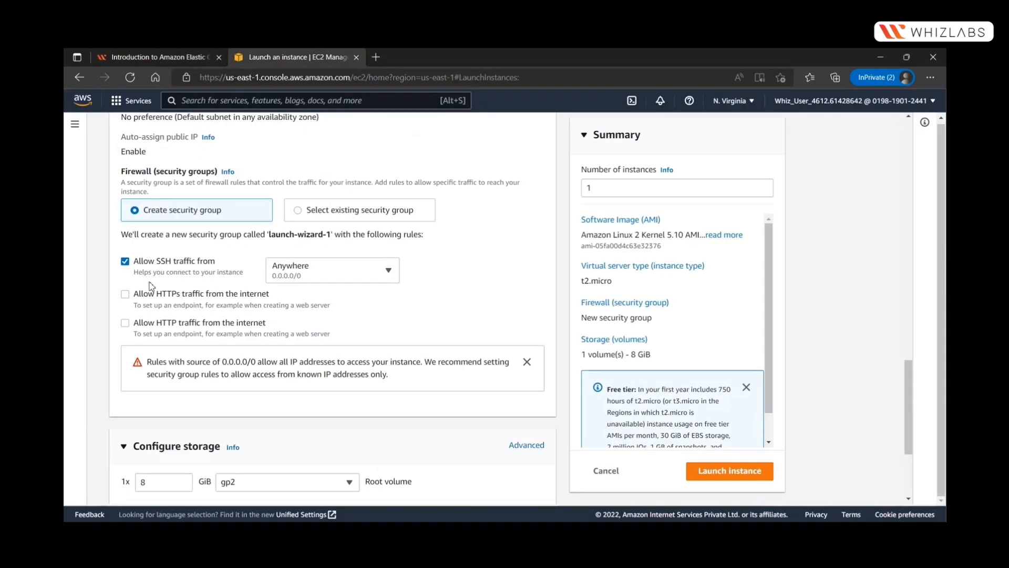
click(125, 323)
Review the default storage configuration and launch the instance.
scroll(251, 365, down, 2)
scroll(251, 370, down, 1)
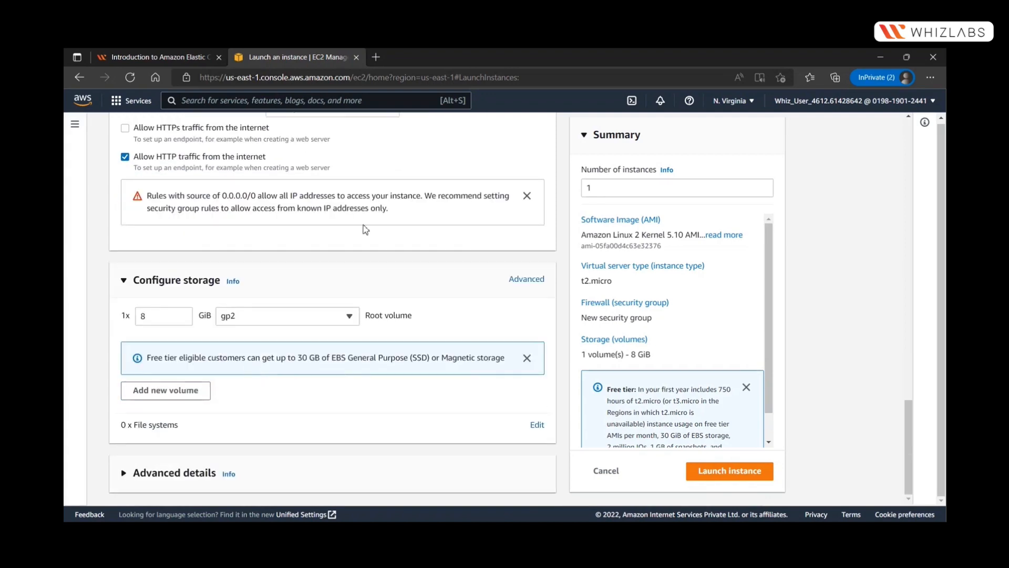
click(718, 479)
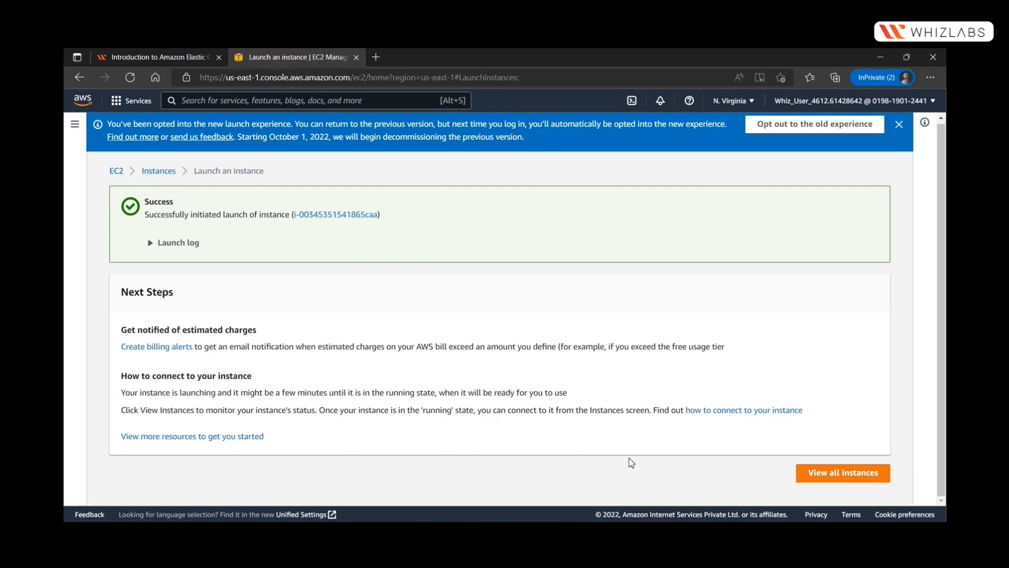
Open the list of all instances and refresh it to check the state of MyEC2Server.
click(846, 476)
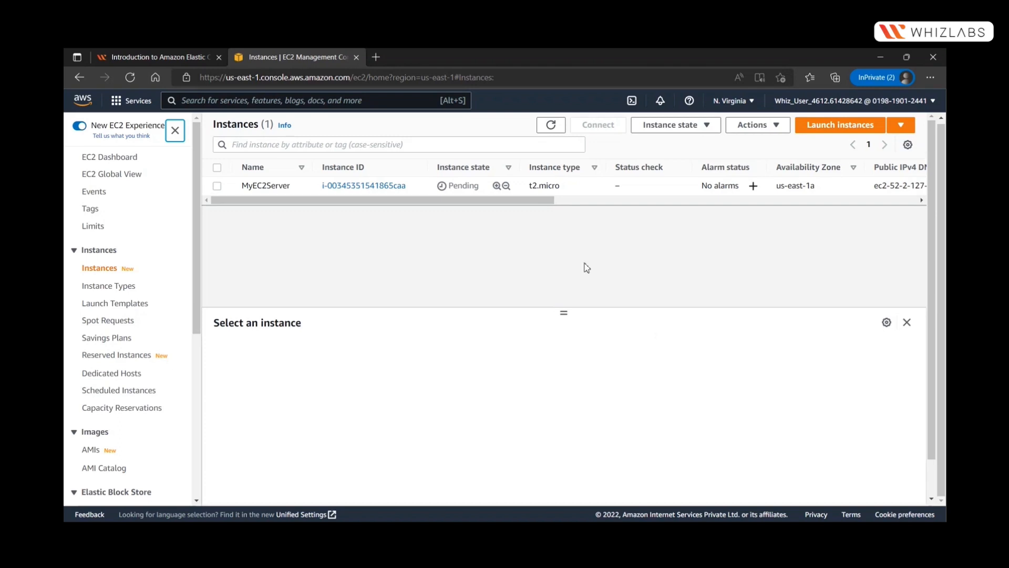
click(559, 129)
click(548, 130)
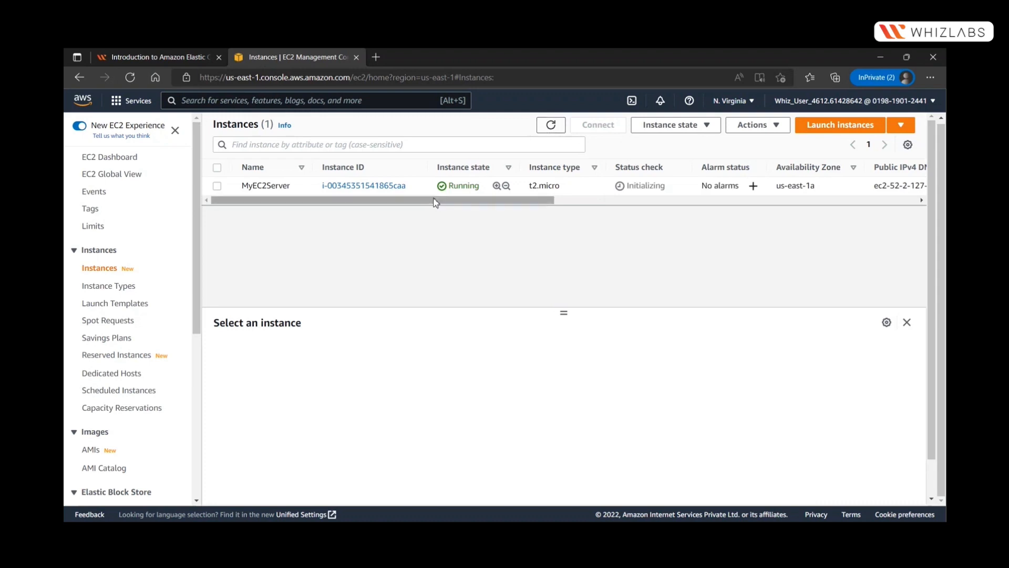
Select the MyEC2Server instance, enlarge its details pane and examine the instance summary.
click(217, 187)
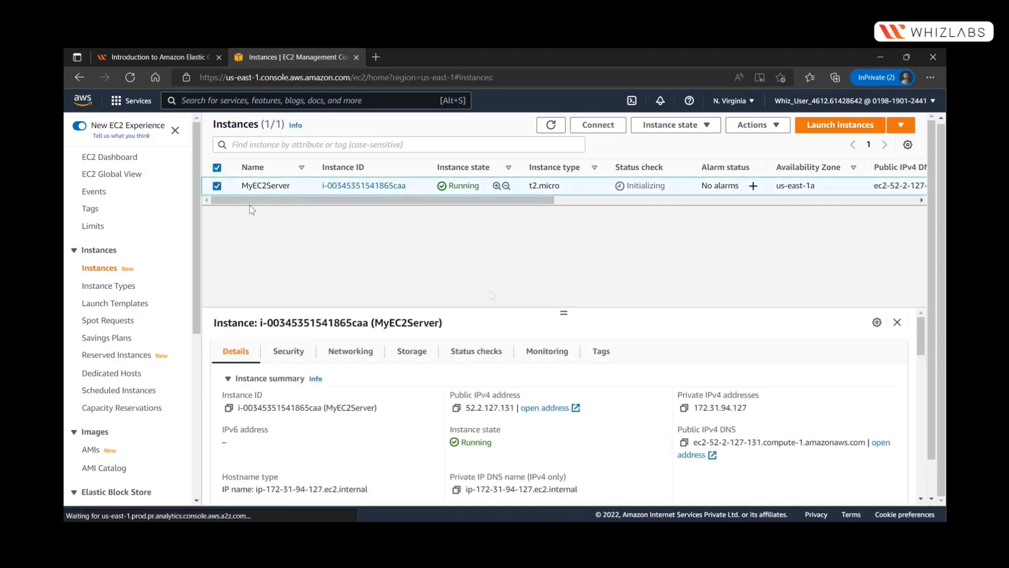
drag(561, 313, 548, 227)
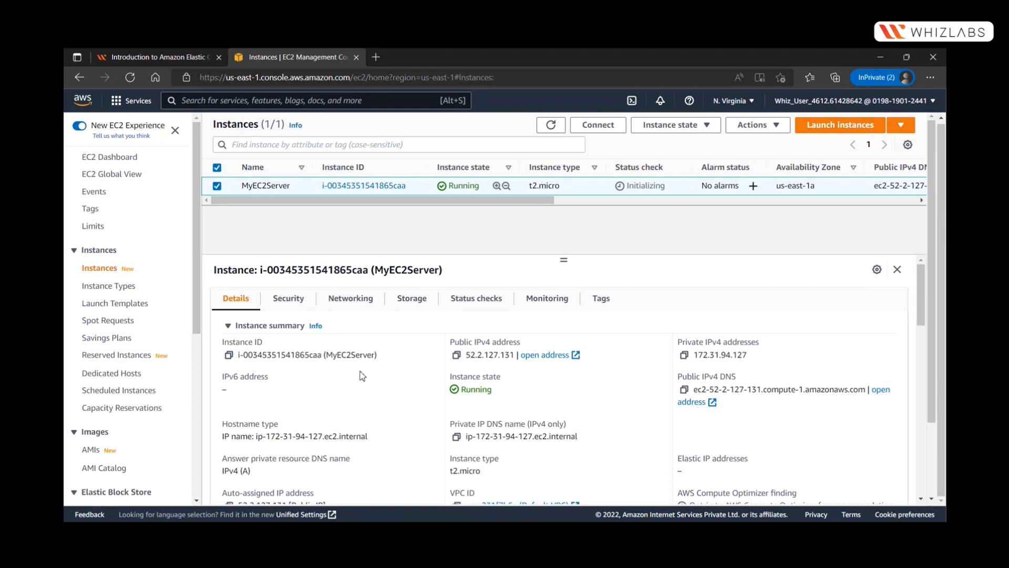
drag(327, 356, 375, 360)
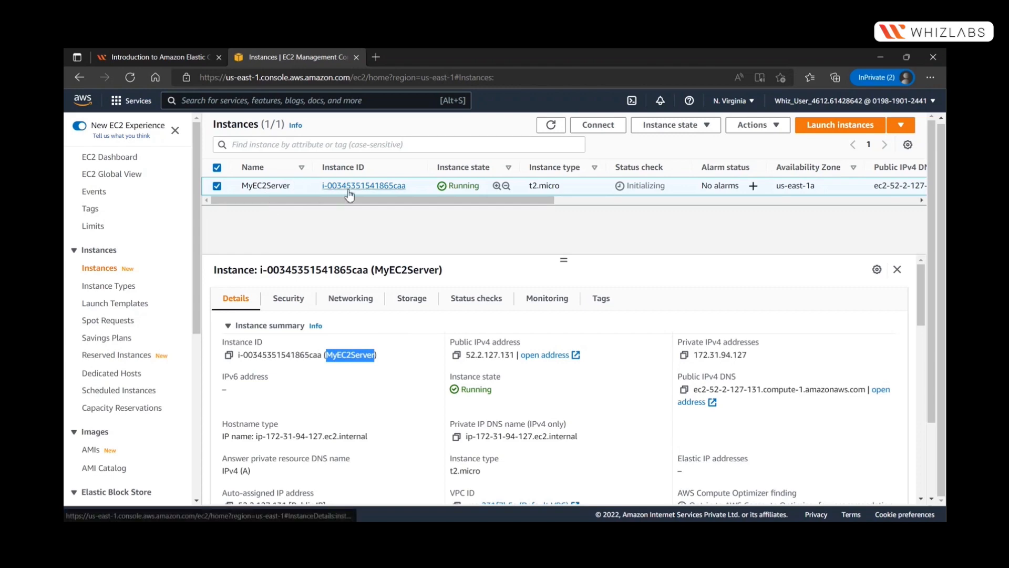
scroll(375, 377, down, 2)
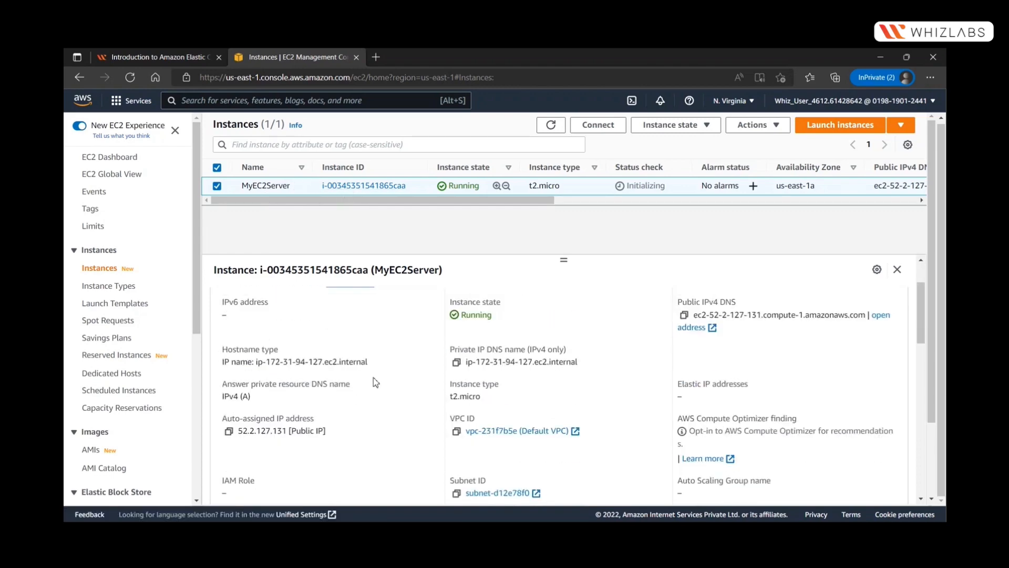
scroll(375, 377, up, 2)
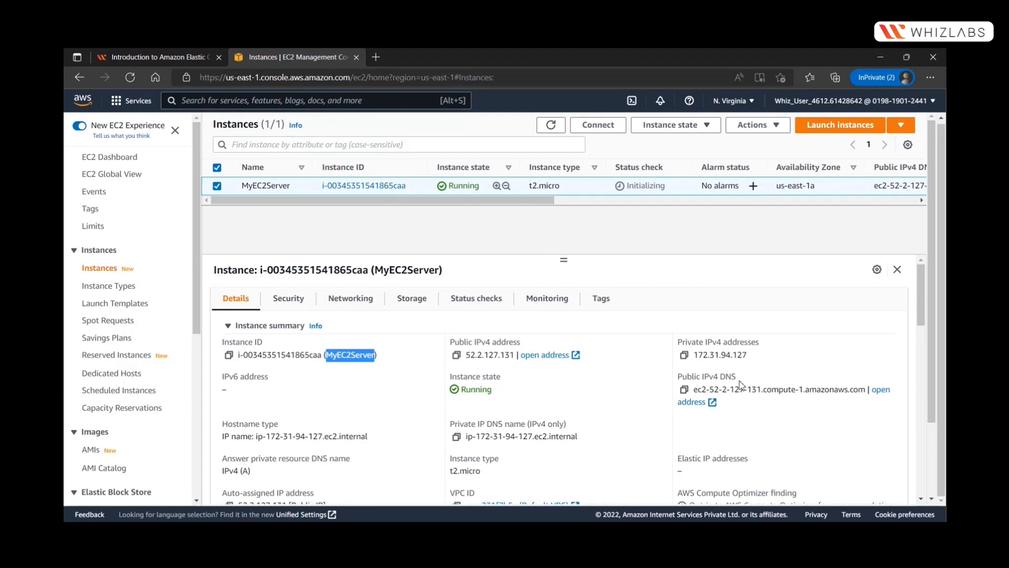
Read through the remaining details of MyEC2Server, covering its VPC, subnet, AMI, key pair, host placement and capacity reservation.
scroll(741, 383, down, 2)
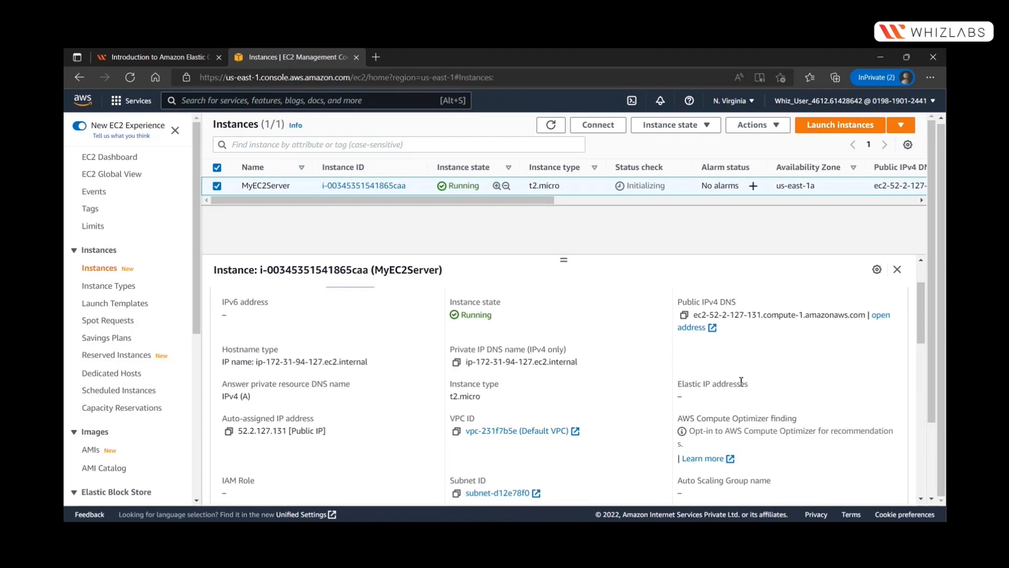
scroll(741, 381, down, 2)
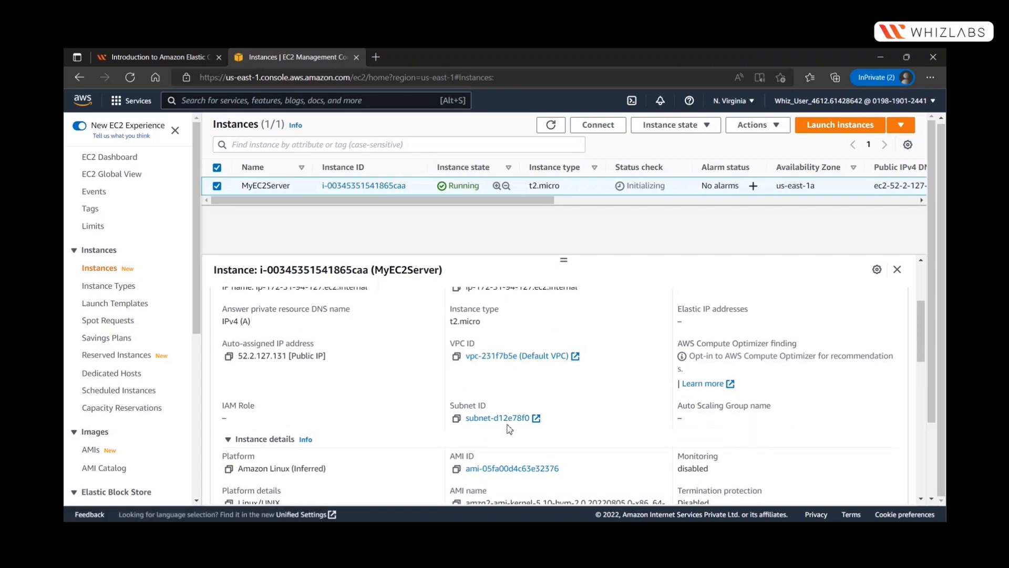
scroll(507, 426, down, 2)
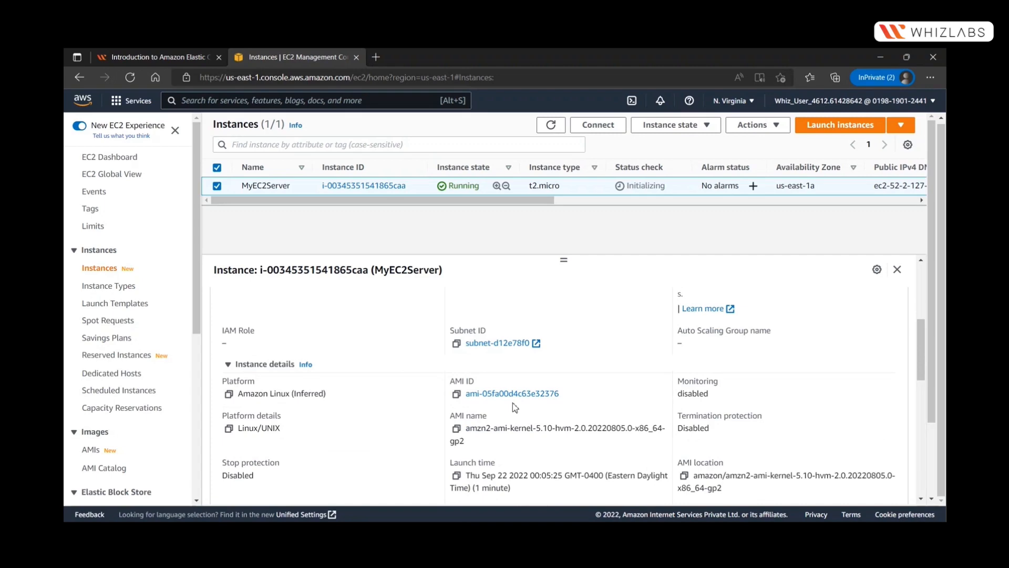
scroll(578, 412, down, 2)
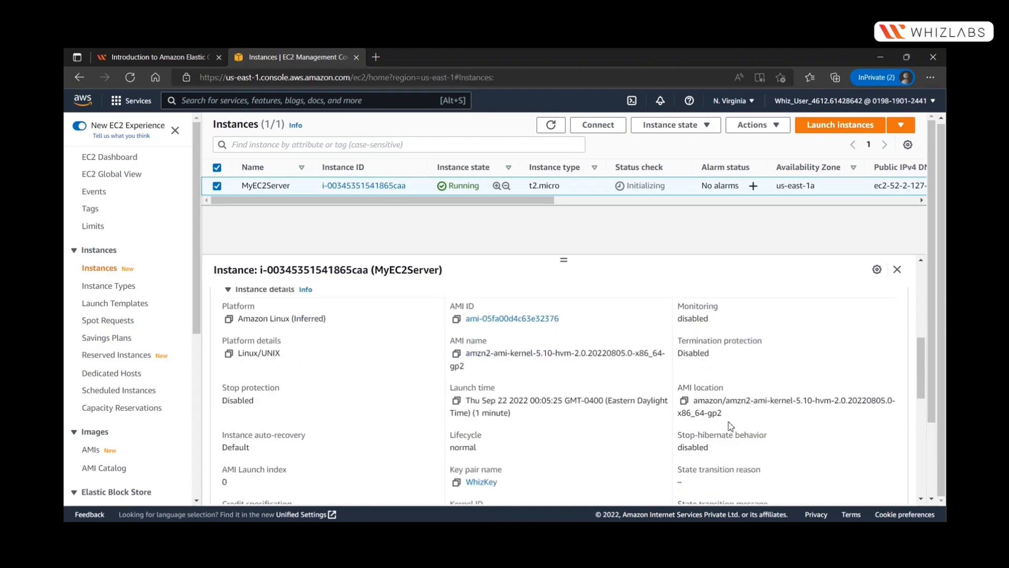
scroll(732, 426, down, 2)
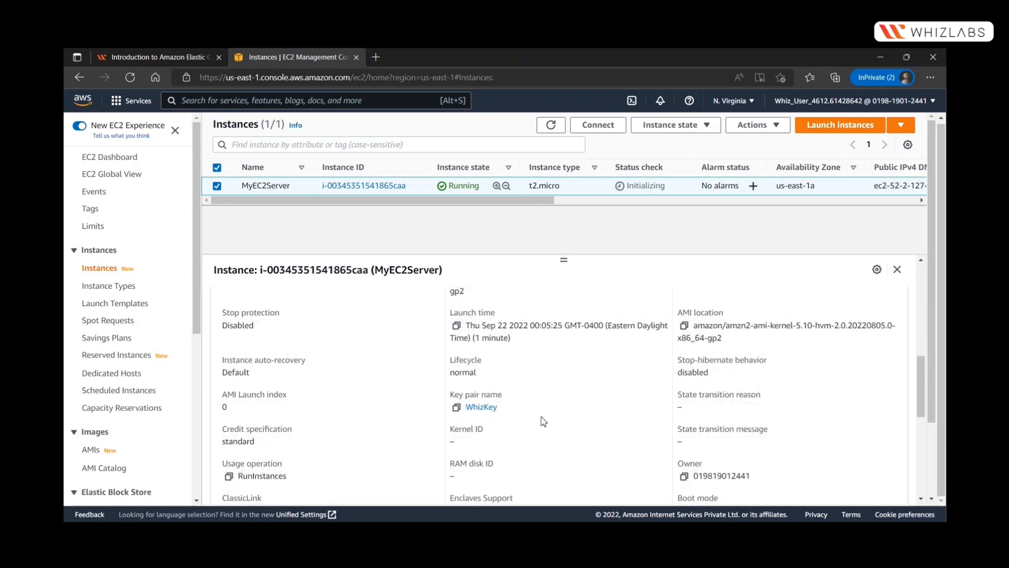
scroll(542, 420, down, 5)
scroll(544, 420, down, 1)
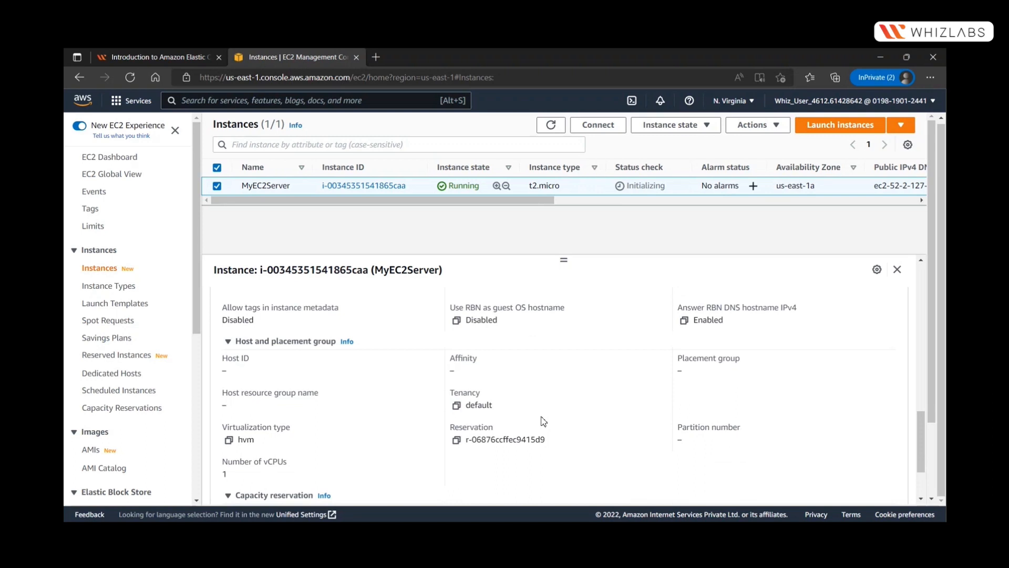
scroll(544, 421, down, 3)
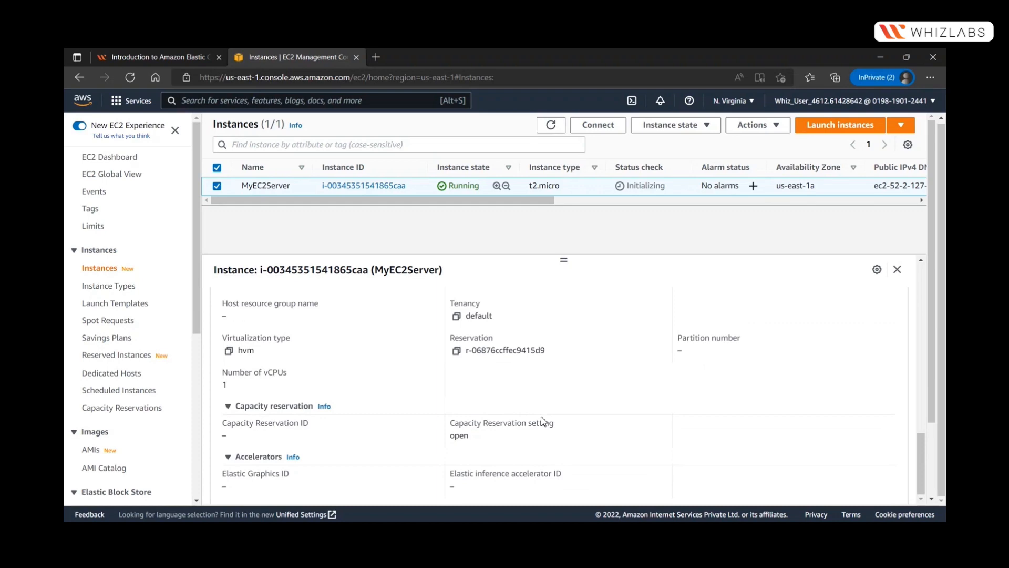
scroll(544, 420, up, 5)
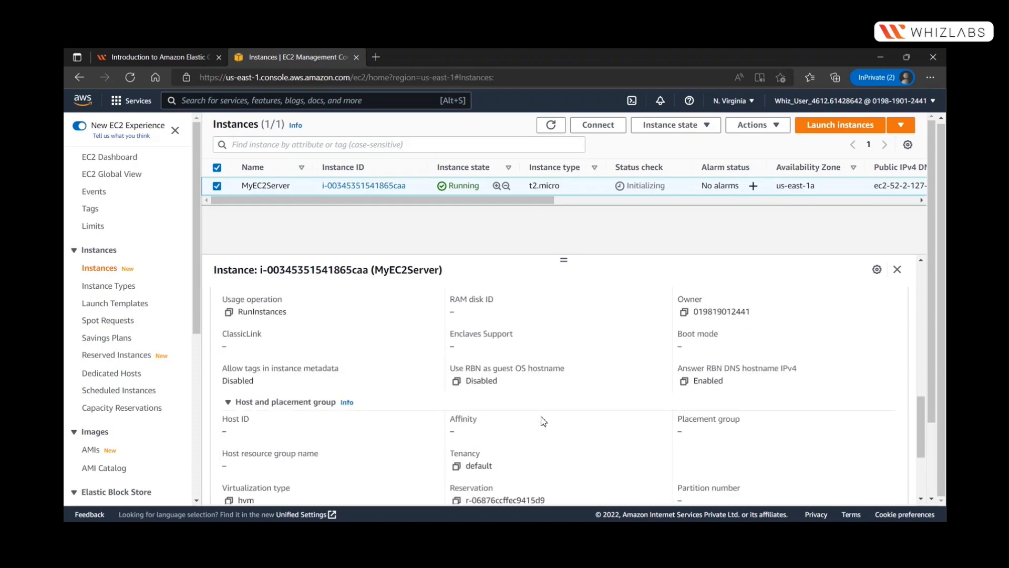
scroll(544, 420, up, 6)
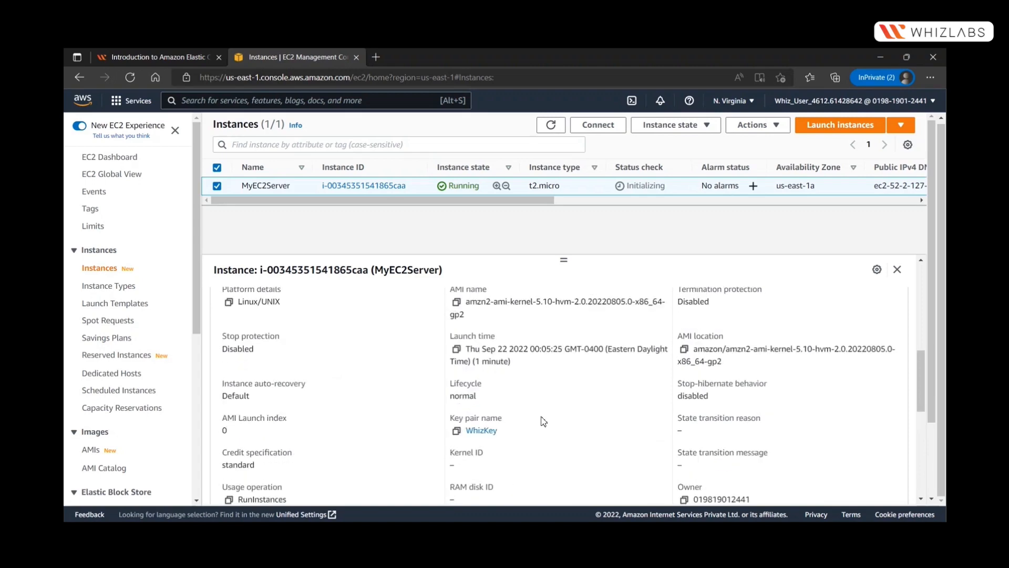
scroll(544, 421, up, 10)
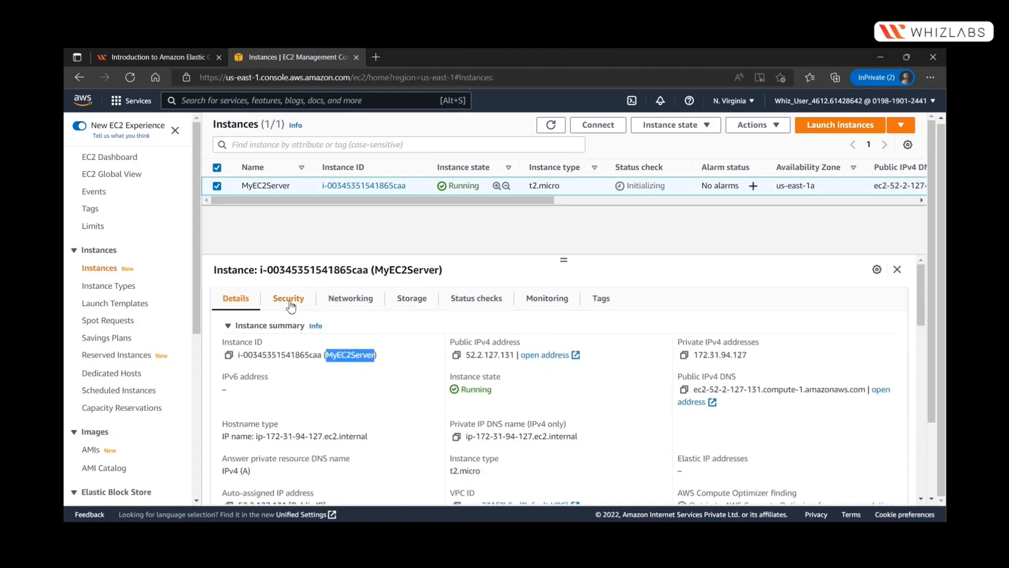
Examine the security details of MyEC2Server, checking the port ranges of its inbound rules and its outbound rules.
click(290, 306)
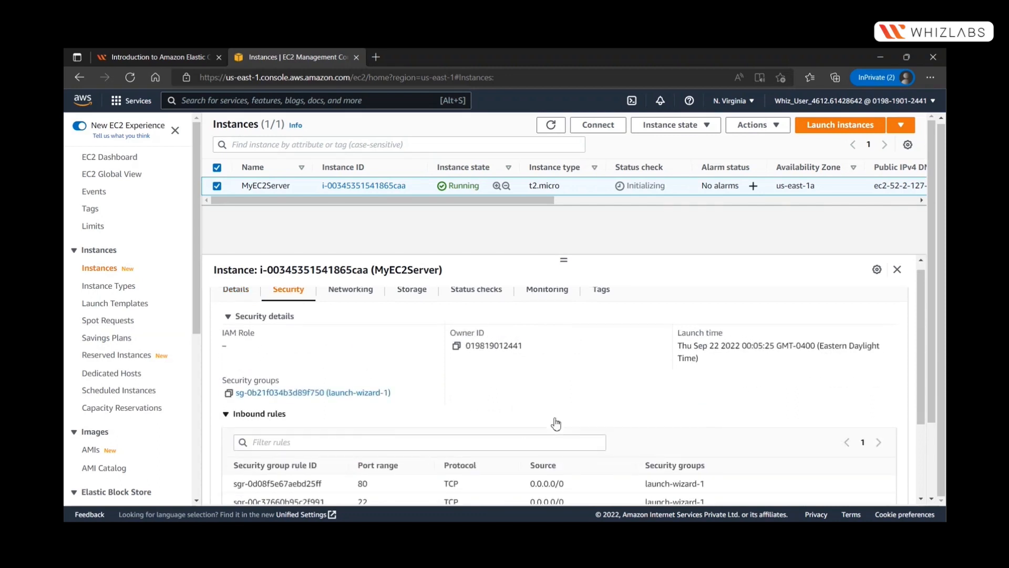
scroll(383, 431, down, 2)
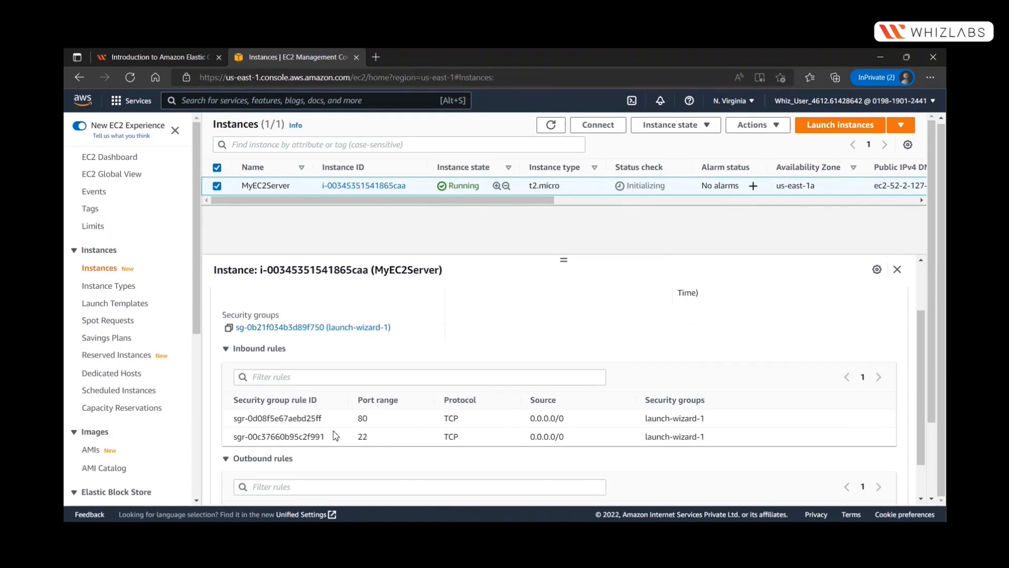
double_click(360, 419)
double_click(363, 437)
scroll(765, 443, down, 1)
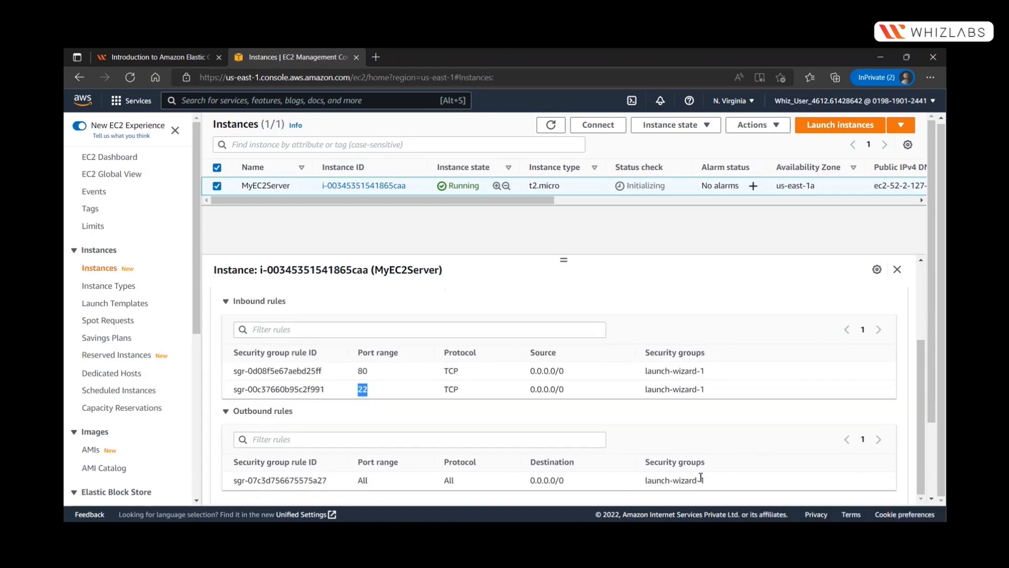
View the networking details of MyEC2Server, followed by its storage details and attached block devices.
scroll(671, 460, up, 3)
click(365, 307)
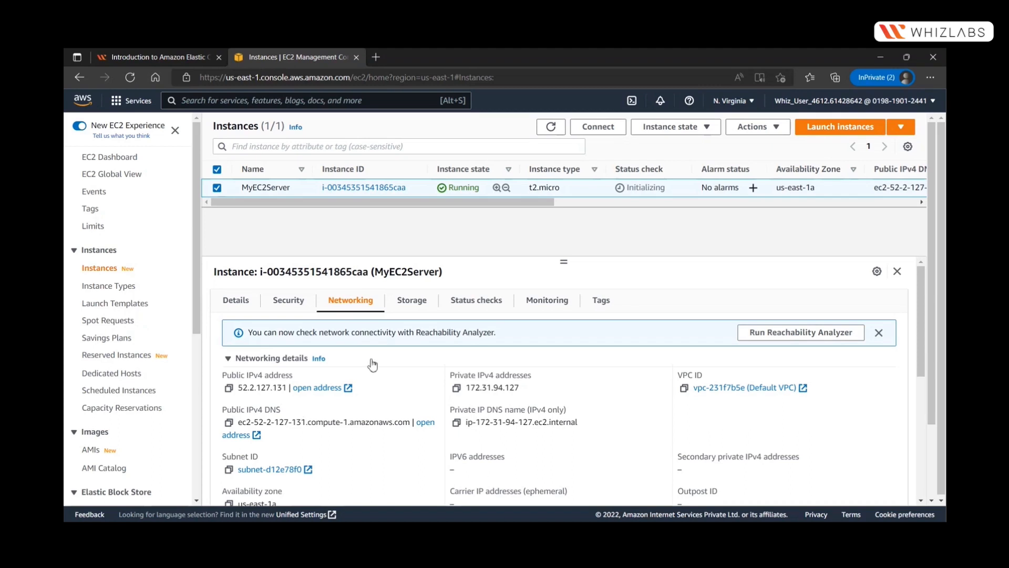
click(405, 304)
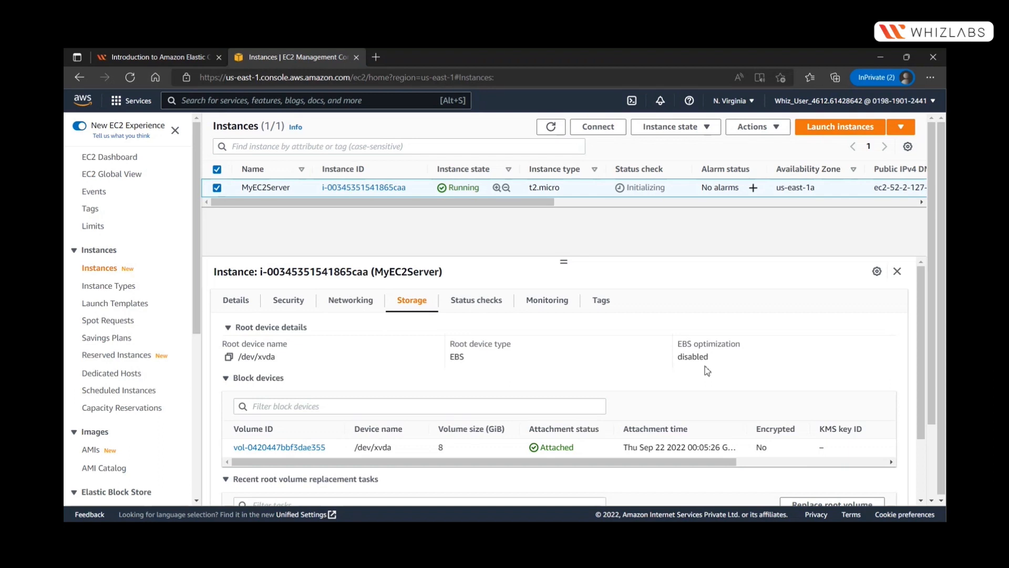
scroll(708, 370, down, 1)
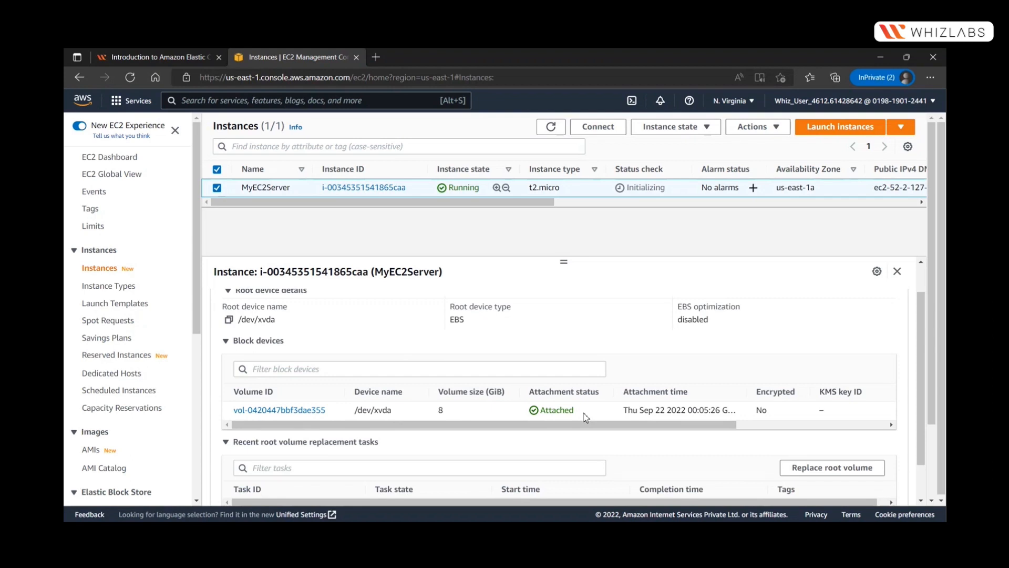
View the remaining storage details of MyEC2Server, followed by its status checks, monitoring and tags.
scroll(786, 418, down, 2)
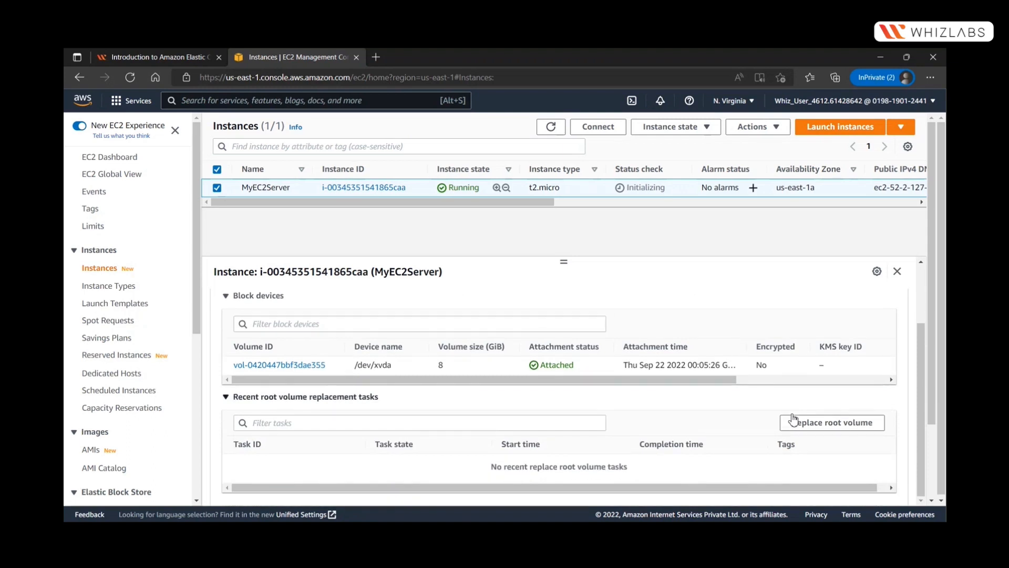
scroll(333, 349, up, 2)
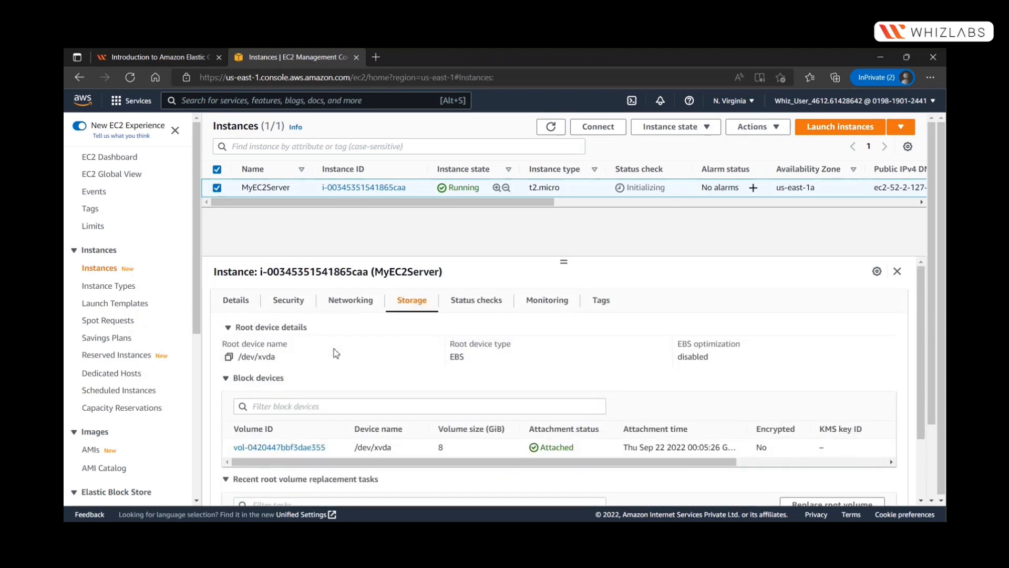
click(482, 312)
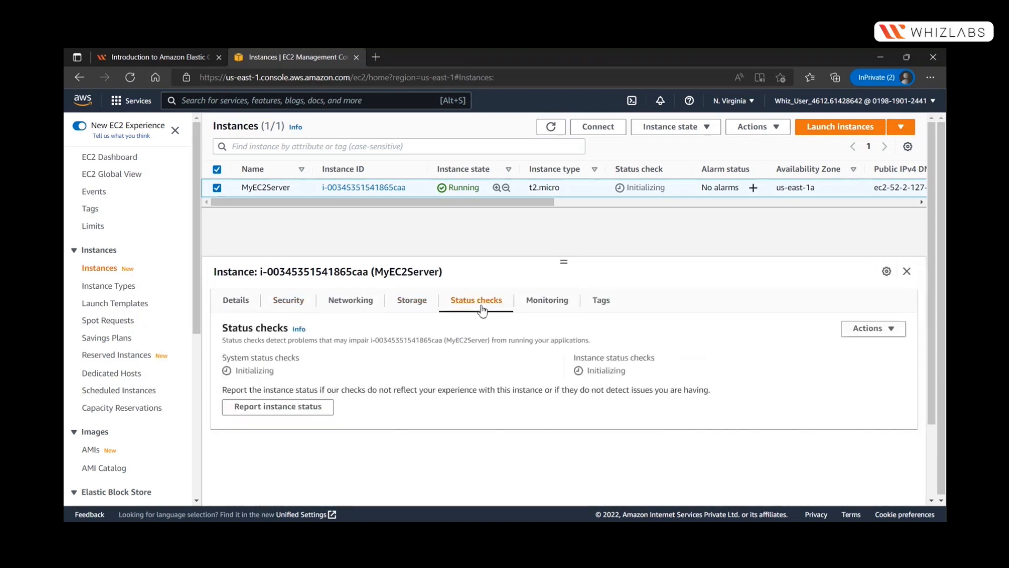
click(545, 312)
click(600, 306)
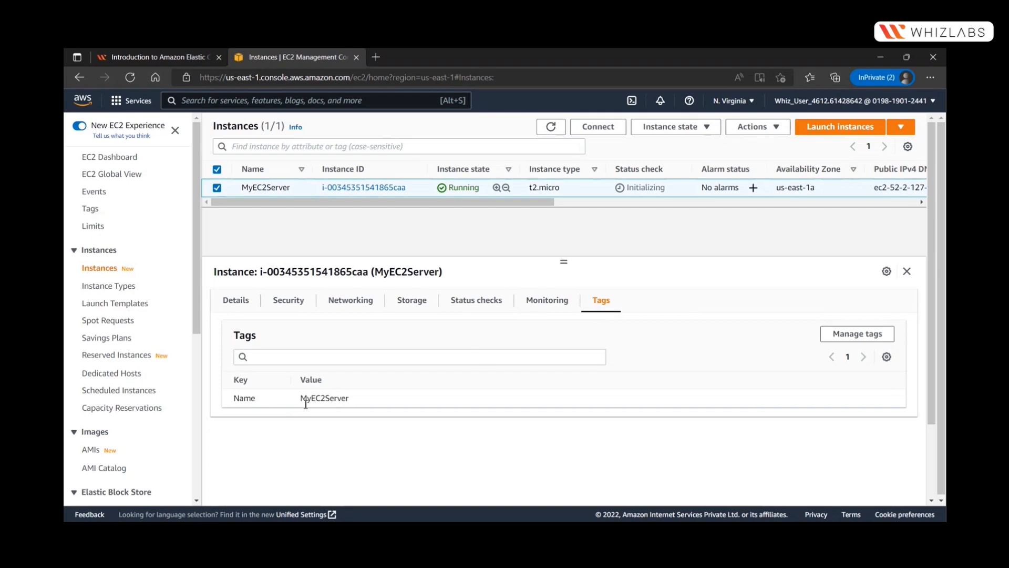
Read Task 3 of the lab guide on SSH into the EC2 instance and reopen the general details of MyEC2Server.
click(141, 62)
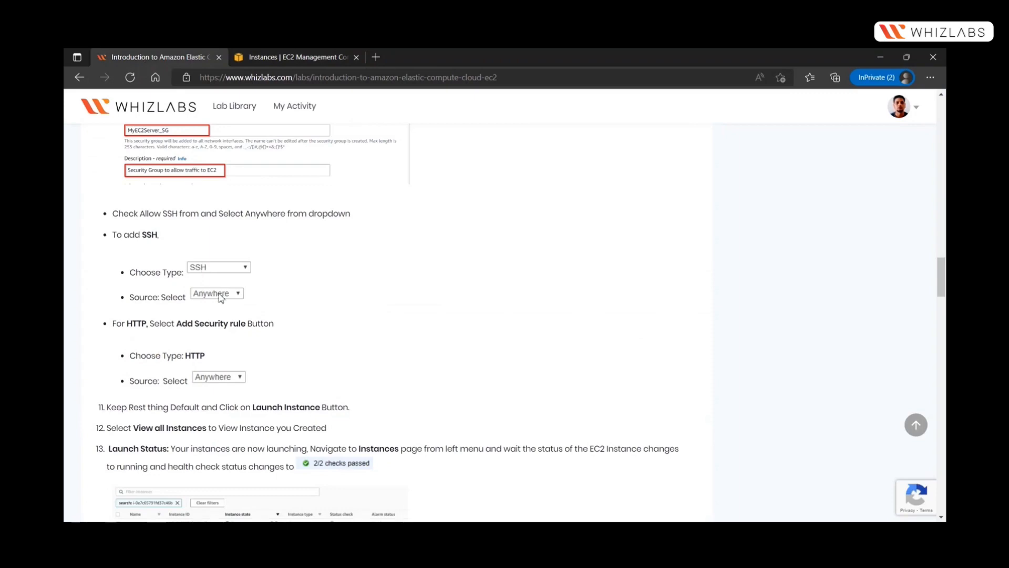
scroll(219, 297, down, 5)
scroll(220, 298, down, 4)
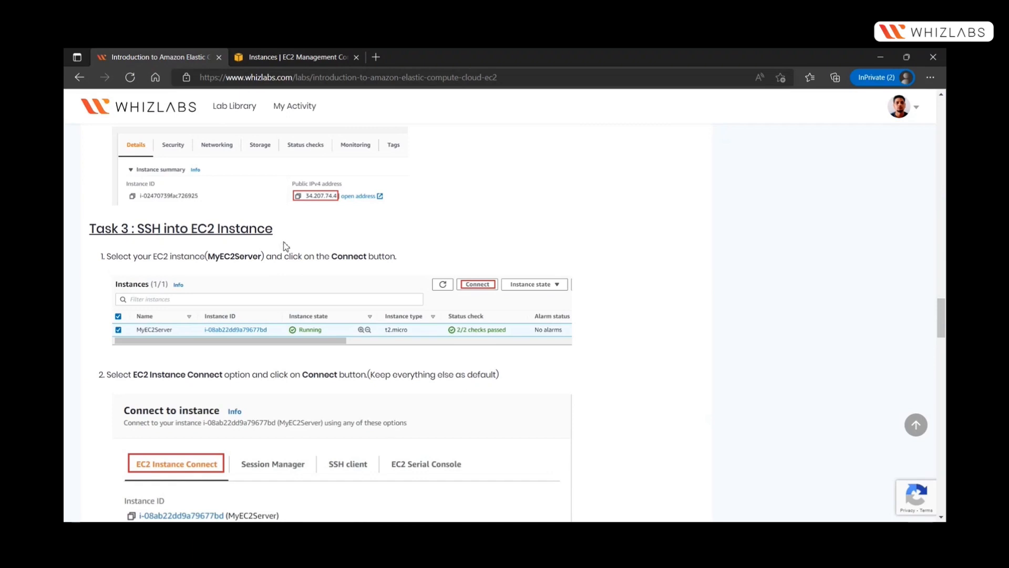
scroll(286, 246, down, 1)
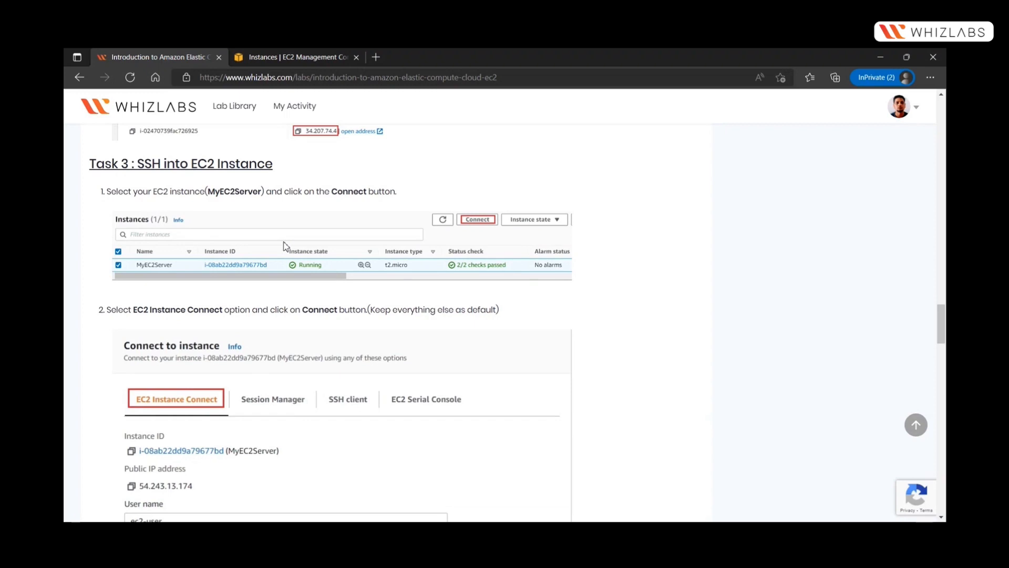
click(295, 57)
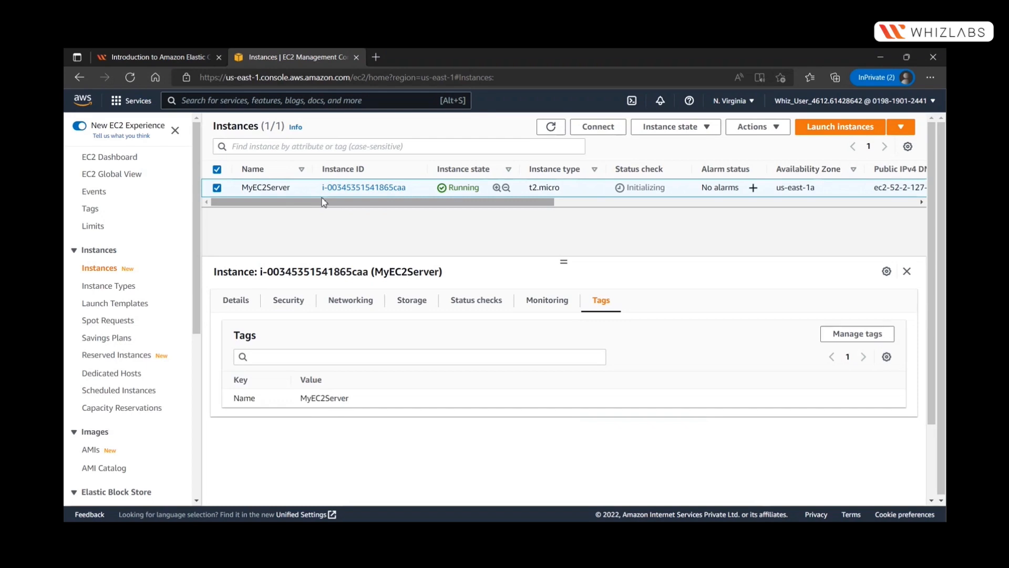
click(235, 303)
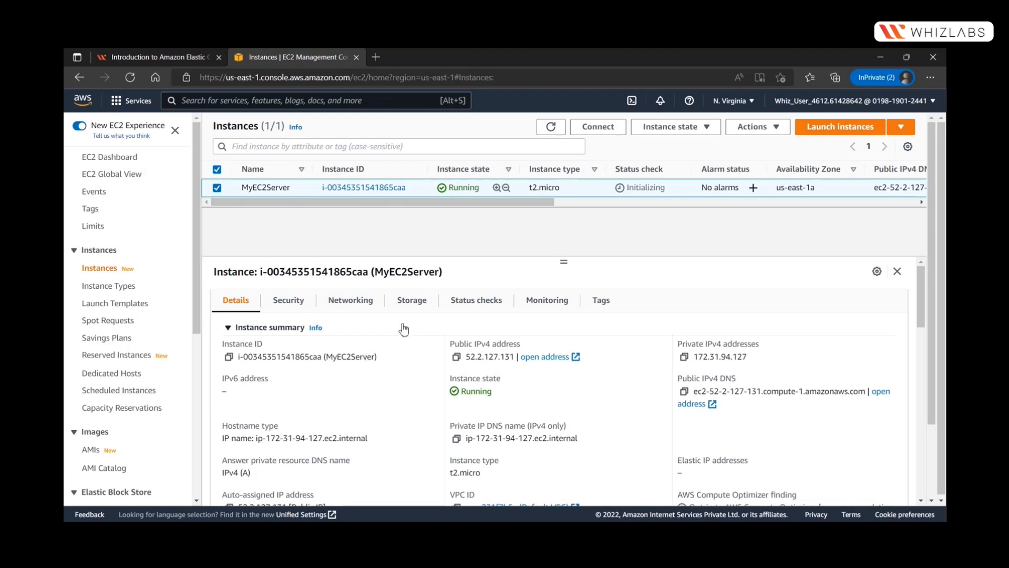
Connect to MyEC2Server through EC2 Instance Connect with the default user name ec2-user, following the lab guide.
click(183, 57)
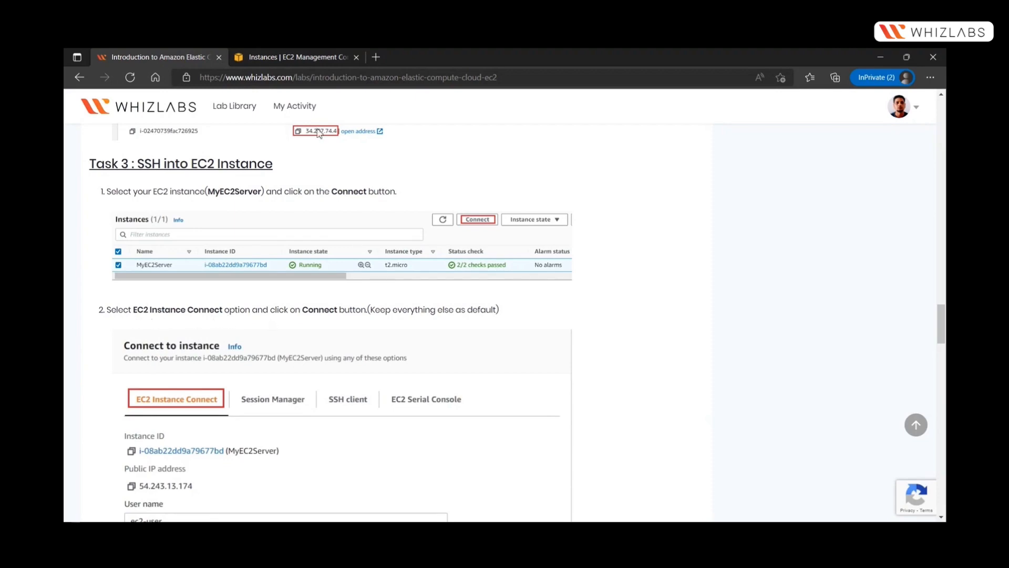
click(310, 59)
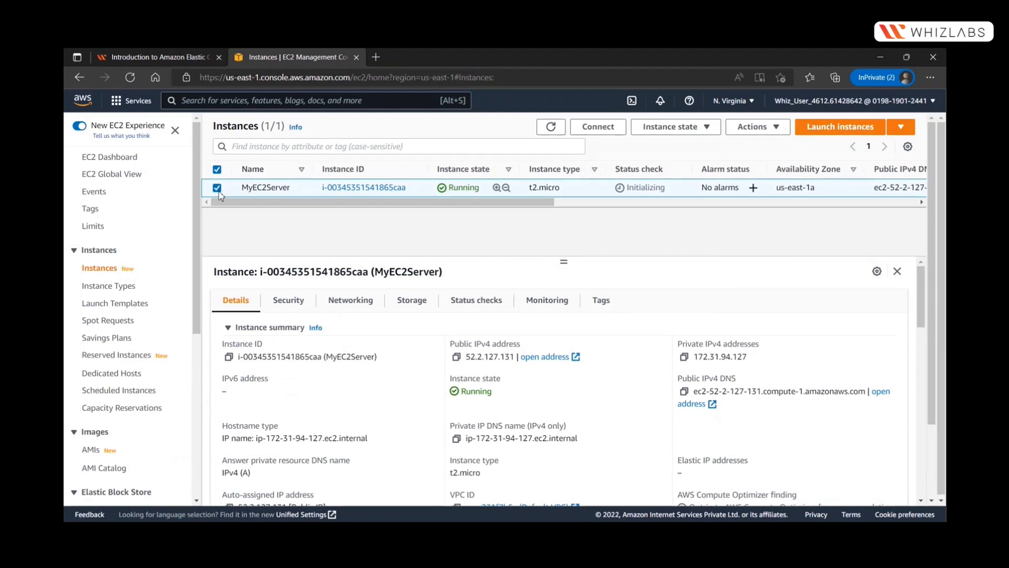
click(598, 131)
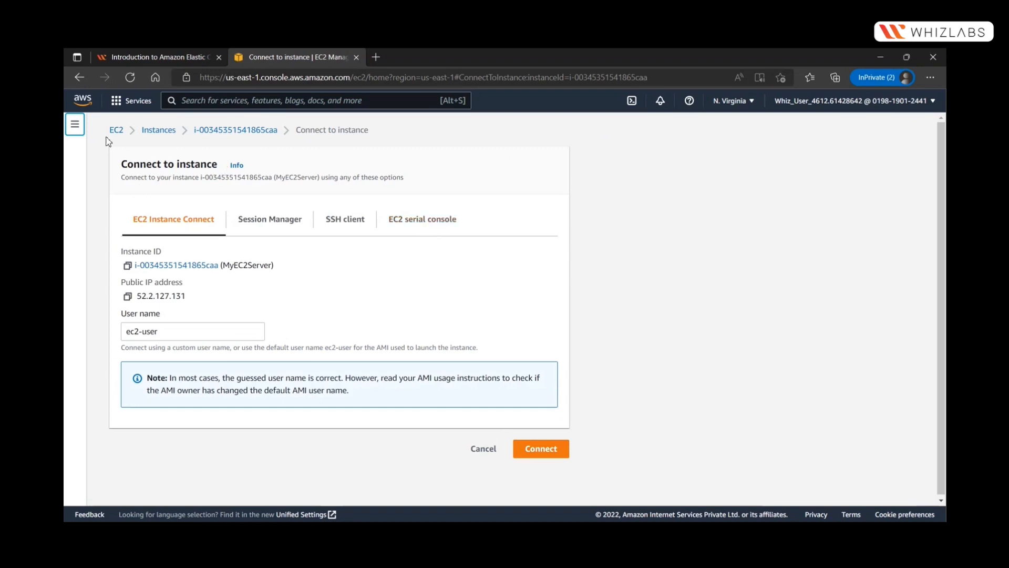
click(137, 54)
scroll(247, 270, down, 4)
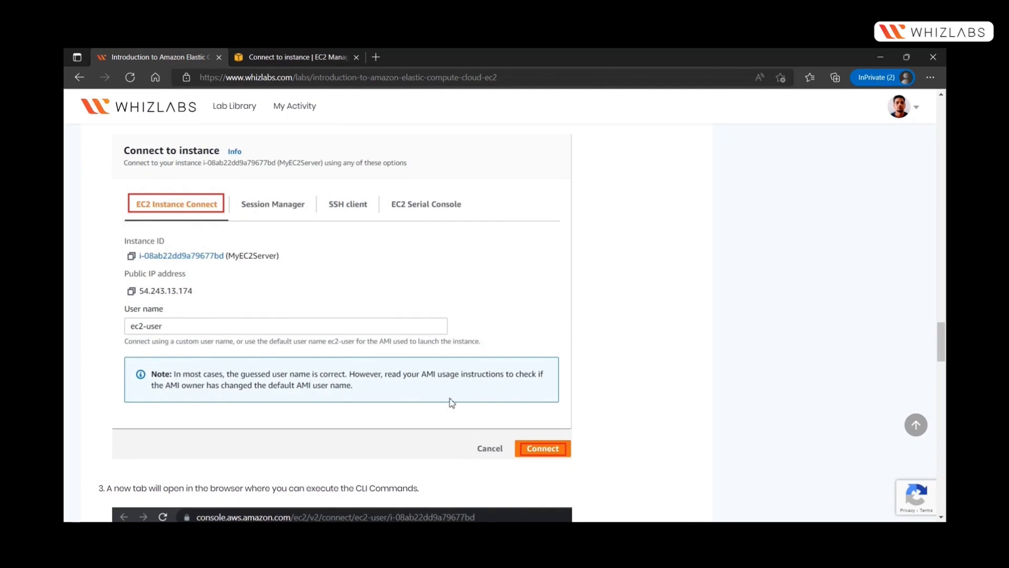
click(286, 59)
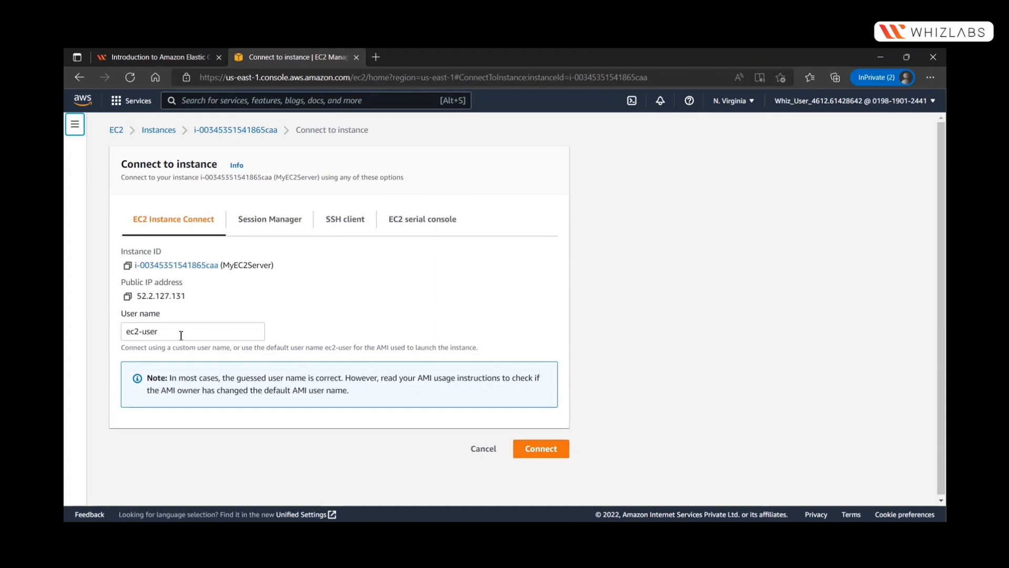
click(553, 453)
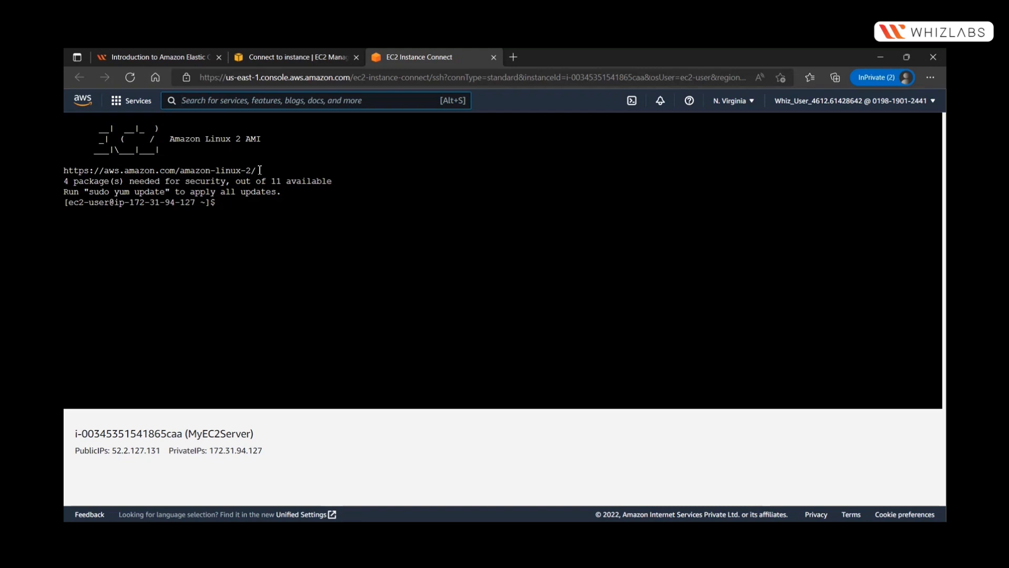
Examine the terminal's welcome text, highlighting the Amazon Linux 2 link, the security package notice, the update hint and the host name in the prompt.
drag(260, 171, 65, 170)
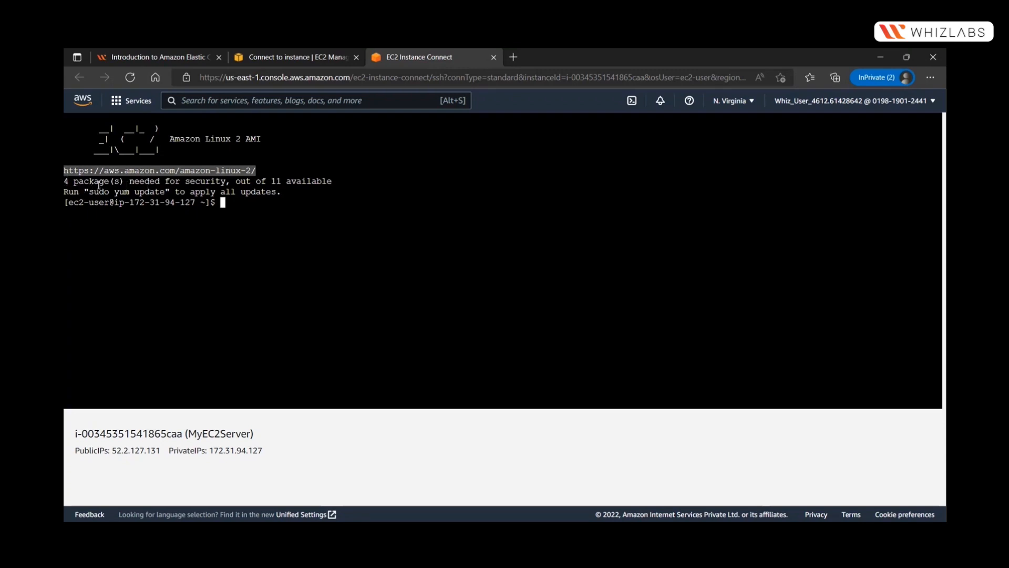
drag(64, 181, 336, 183)
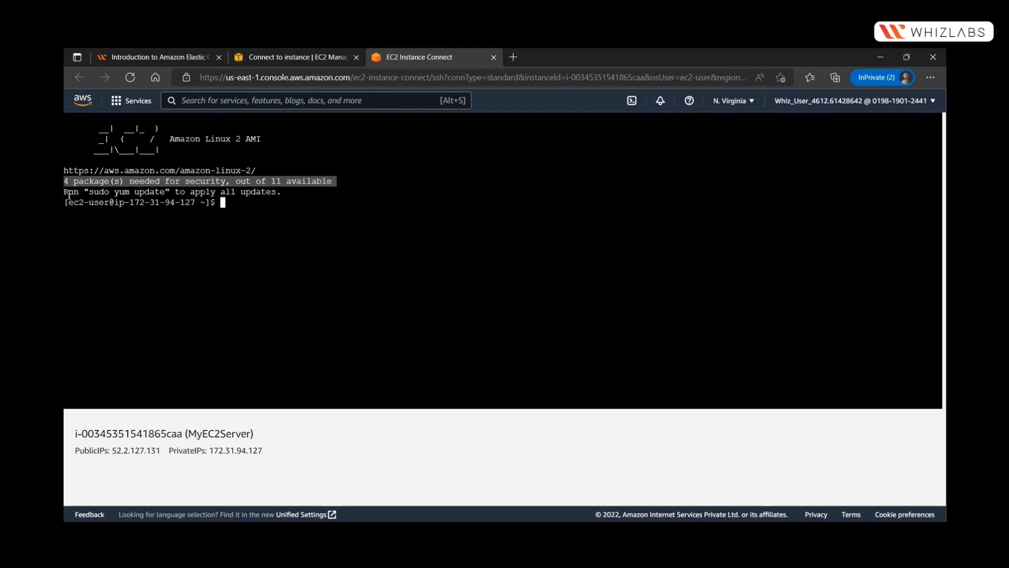
drag(65, 192, 282, 194)
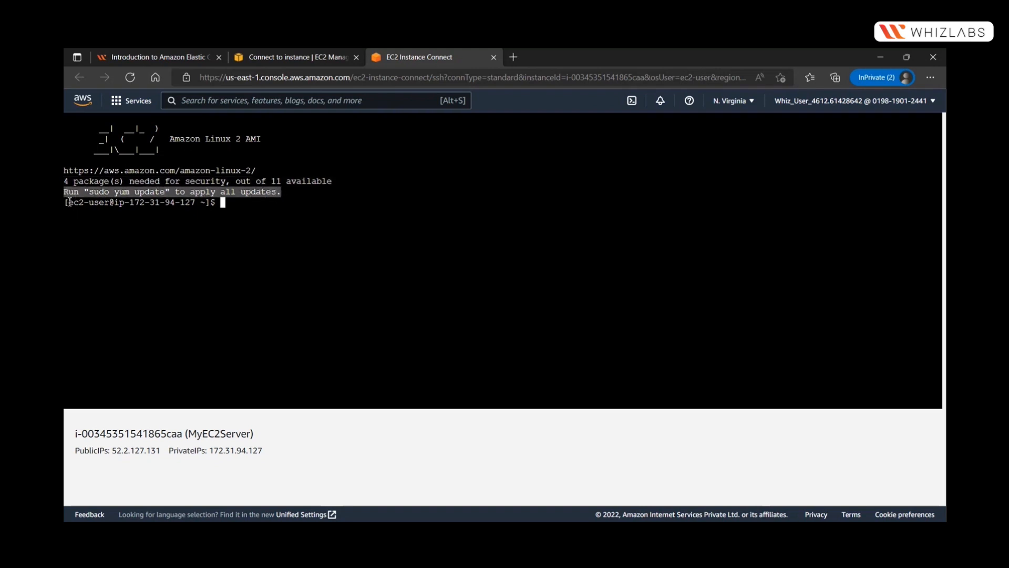
drag(69, 202, 194, 205)
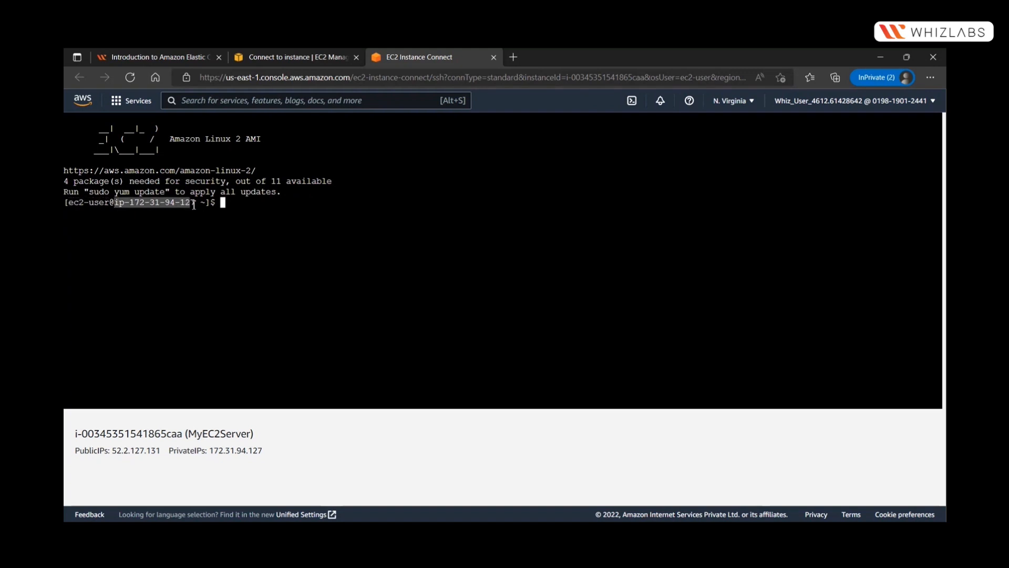
Compare the IP-based host name in the terminal prompt with the private IP DNS name in the MyEC2Server instance summary.
click(276, 56)
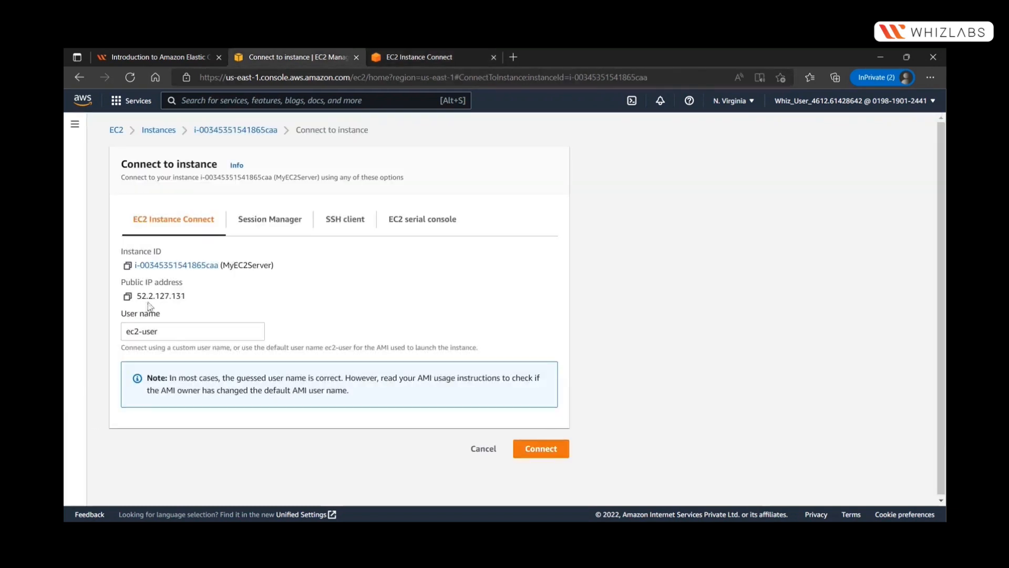
click(402, 56)
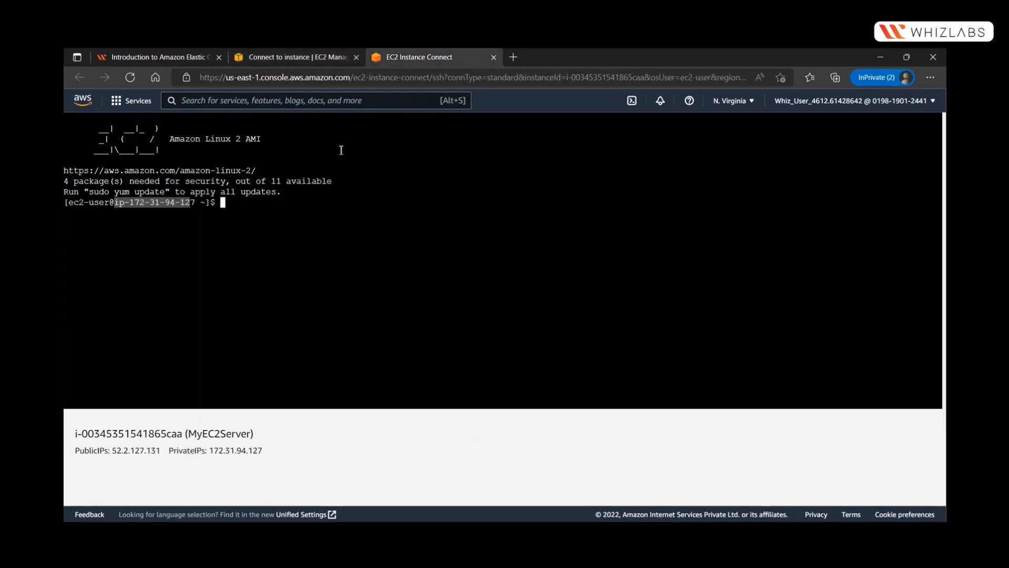
click(286, 55)
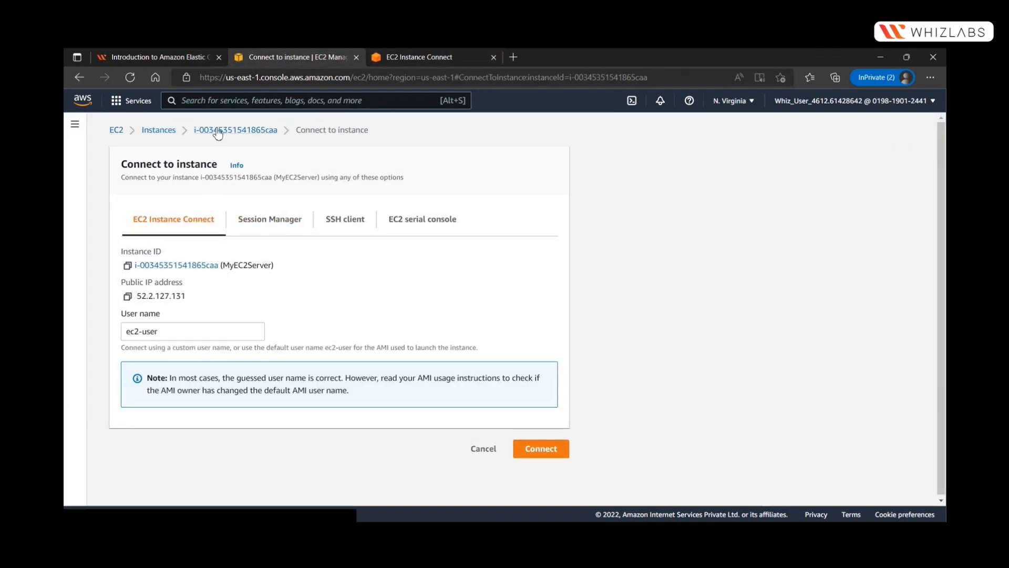
click(241, 131)
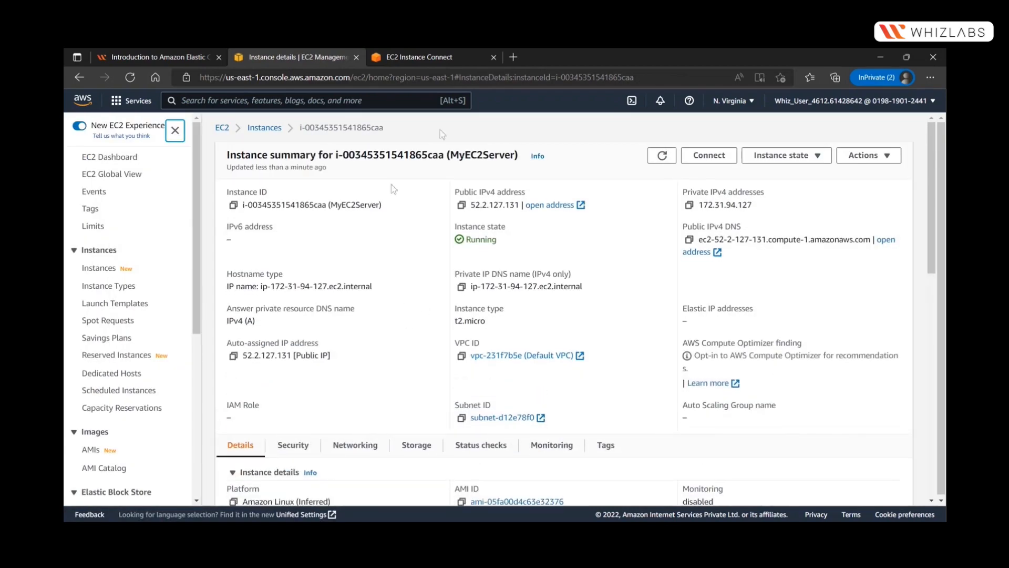
click(405, 57)
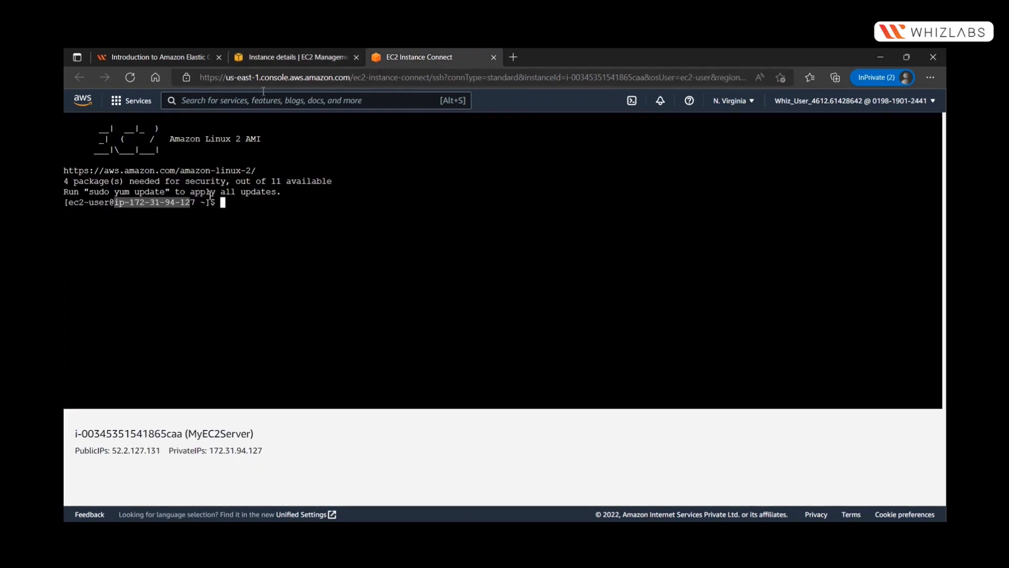
click(262, 62)
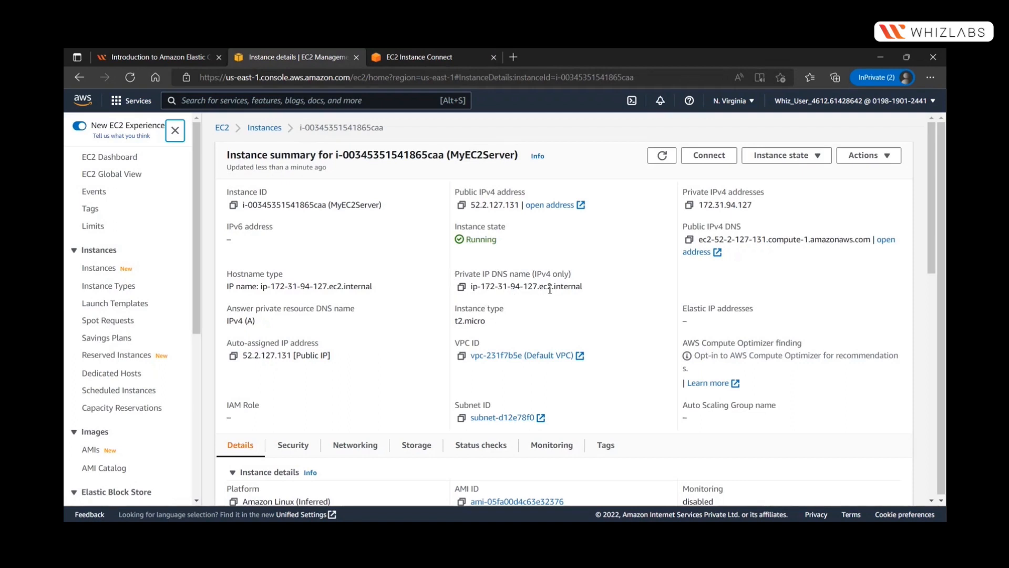
drag(498, 287, 471, 287)
click(420, 55)
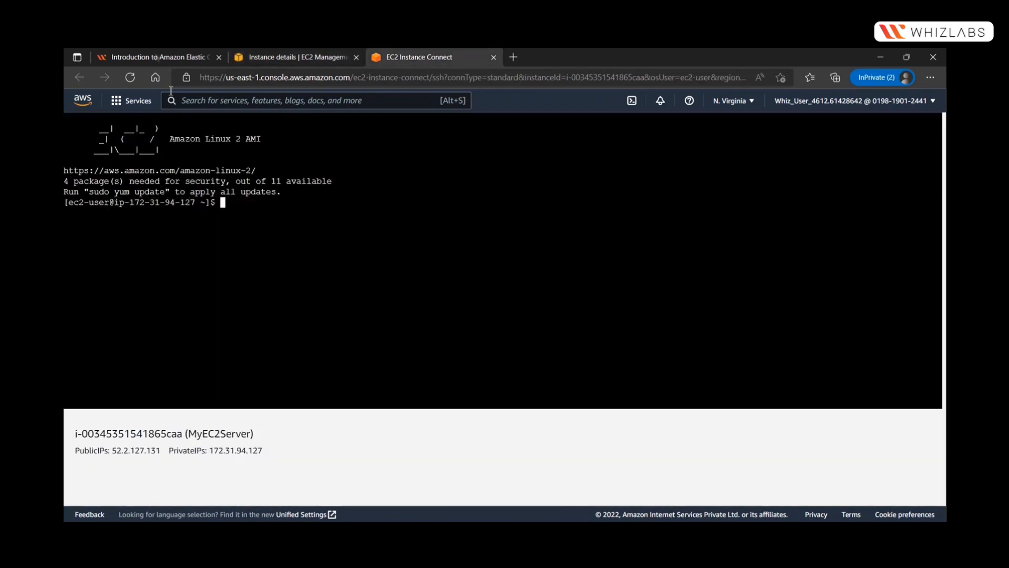
Switch the terminal session to the root user with sudo su, per Task 4 of the lab guide, and inspect the new prompt.
click(149, 57)
scroll(266, 316, down, 6)
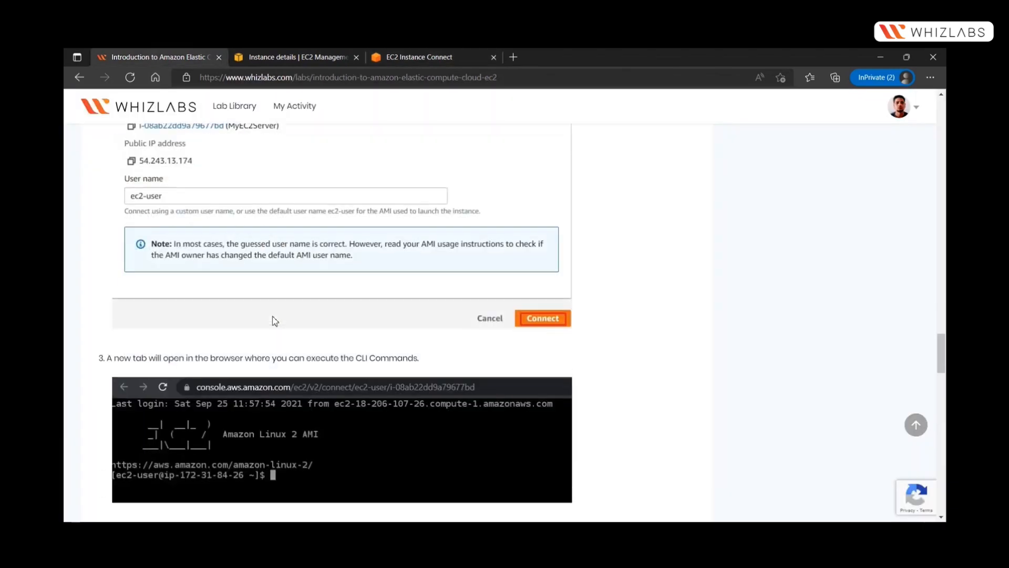
scroll(265, 307, down, 3)
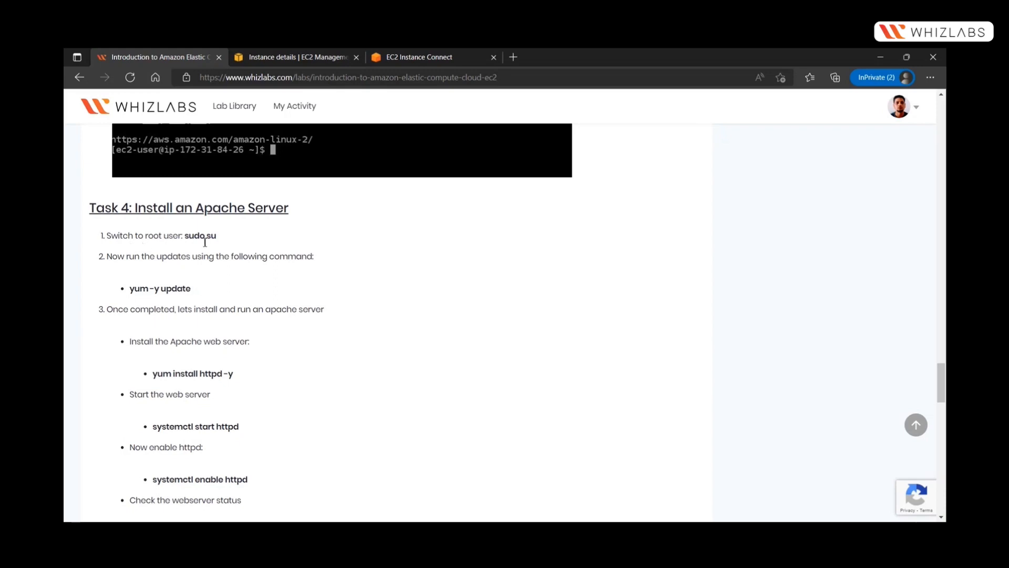
click(445, 59)
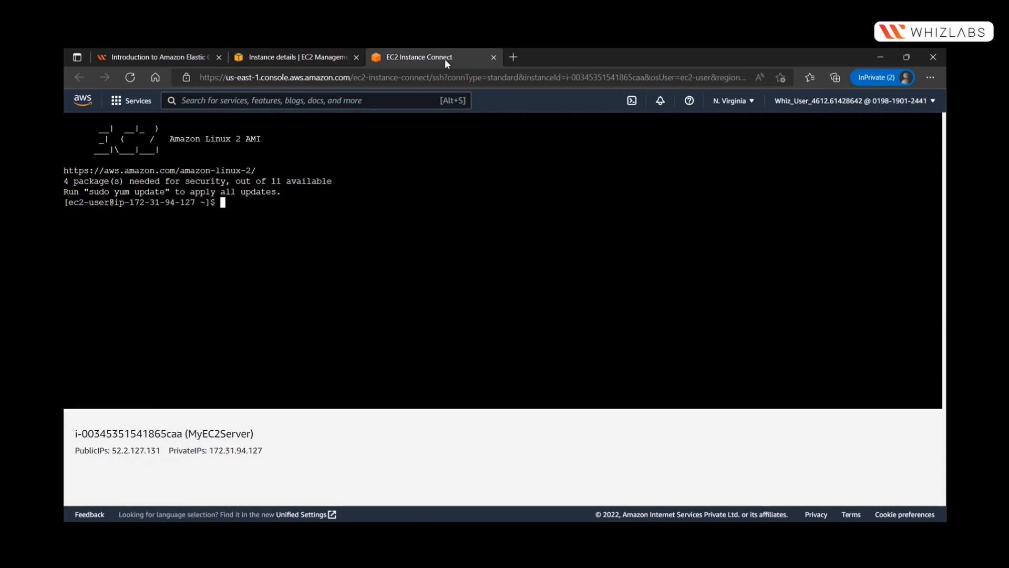
text(sudo su)
key(Return)
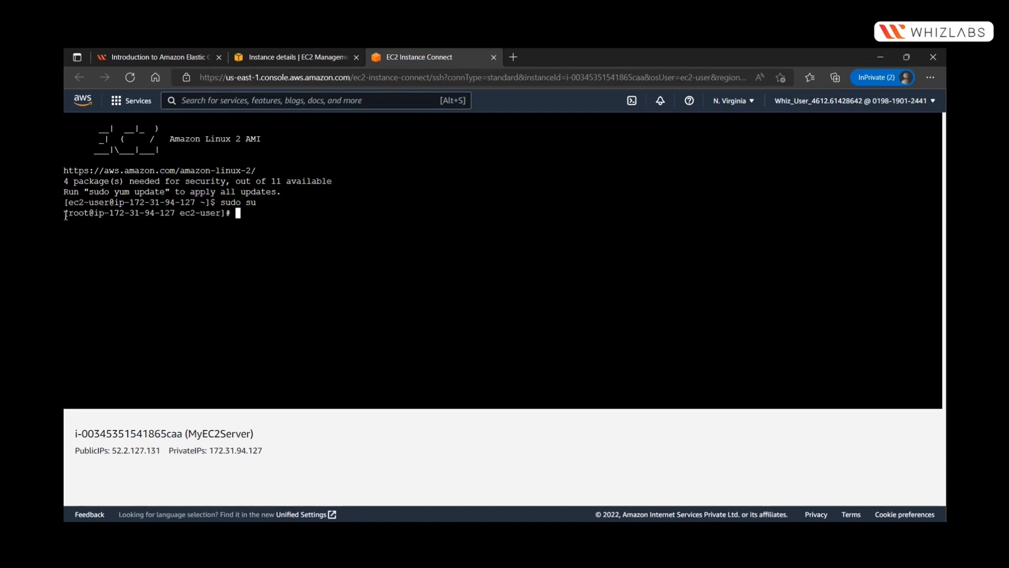
drag(72, 215, 224, 215)
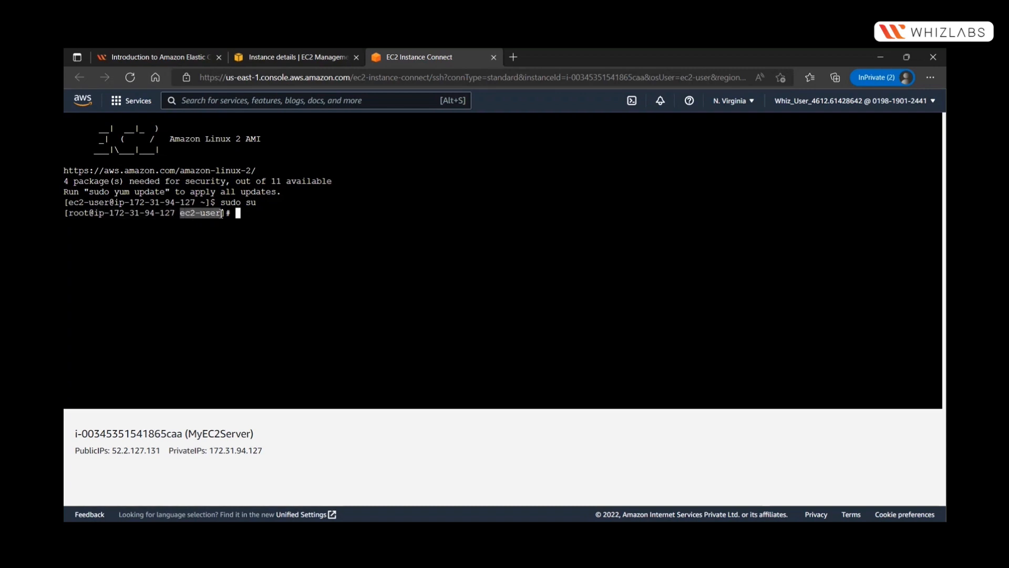
click(293, 218)
click(155, 58)
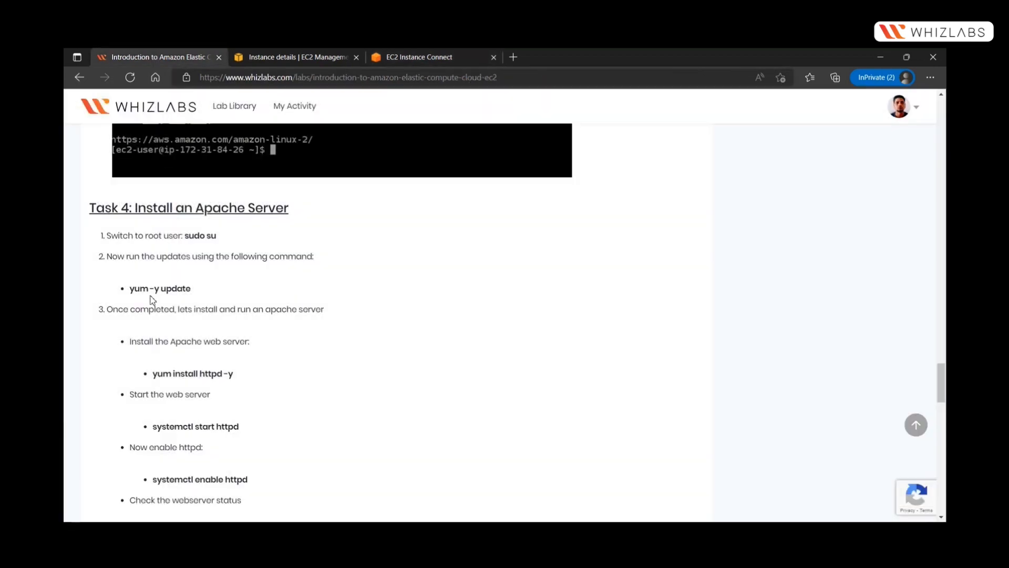
click(426, 58)
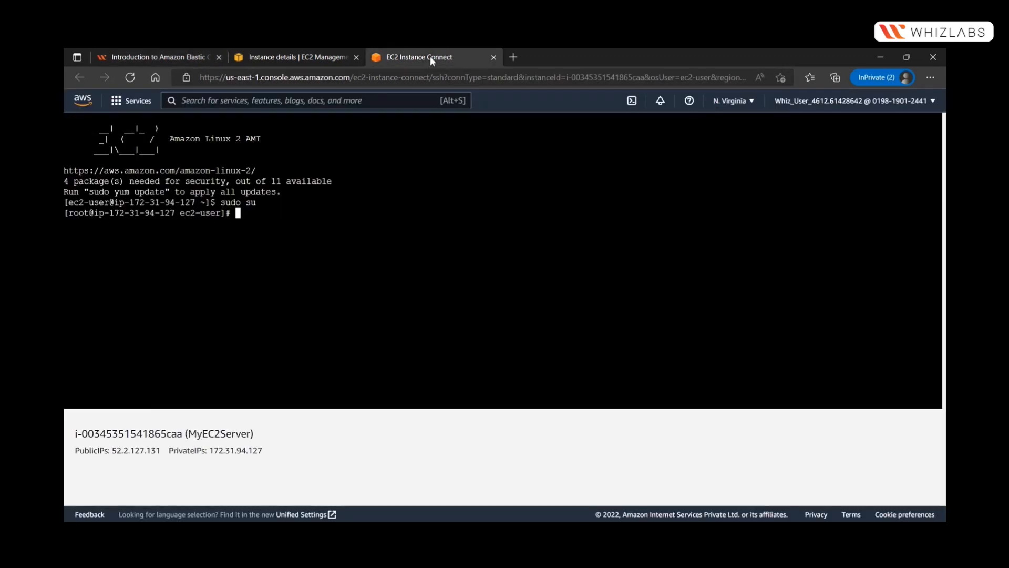
text(yum -y)
text(update)
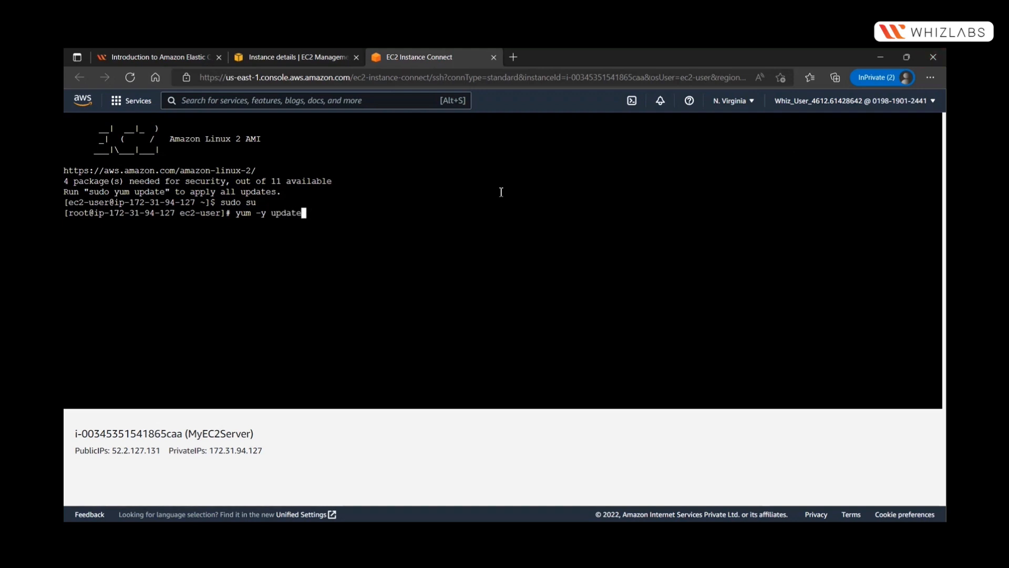
drag(88, 192, 167, 192)
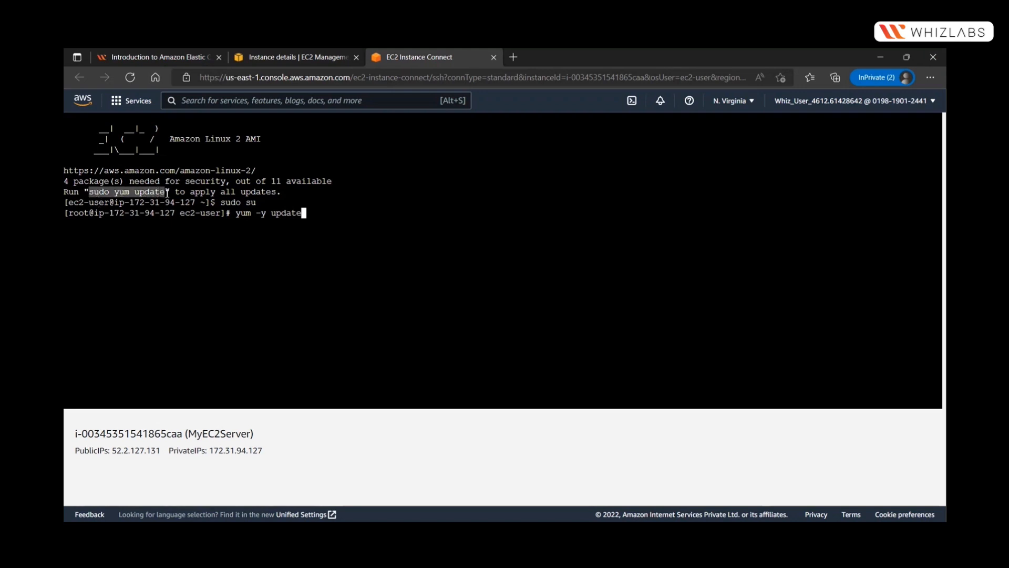
click(350, 214)
key(BackSpace)
key(BackSpace)
key(BackSpace)
key(BackSpace)
key(BackSpace)
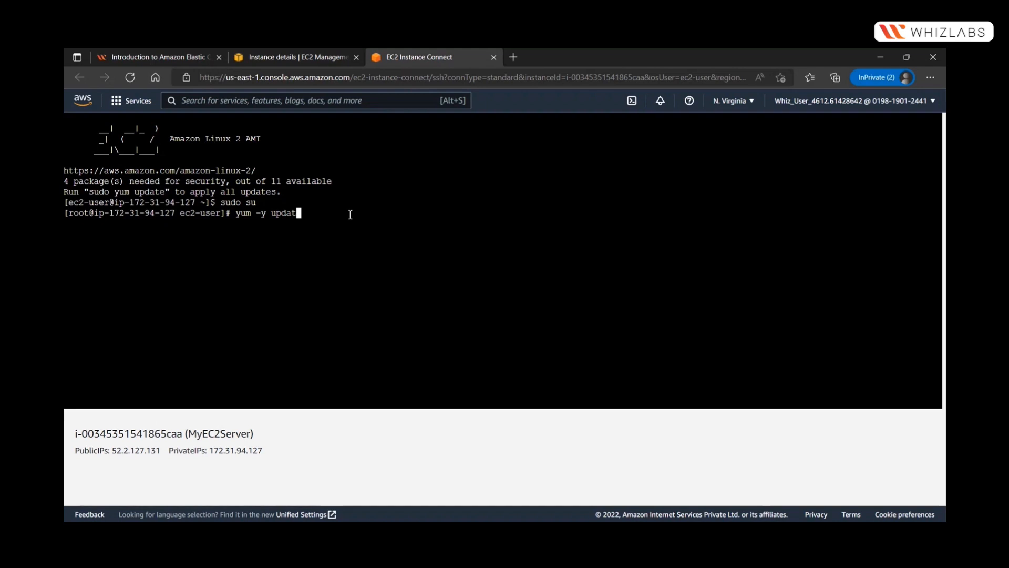
key(BackSpace)
key(BackSpace)
key(BackSpace)
key(BackSpace)
key(BackSpace)
key(BackSpace)
key(BackSpace)
key(BackSpace)
Update the instance's packages with sudo yum update and accept the transaction by answering y.
text(sudo yum update)
key(Return)
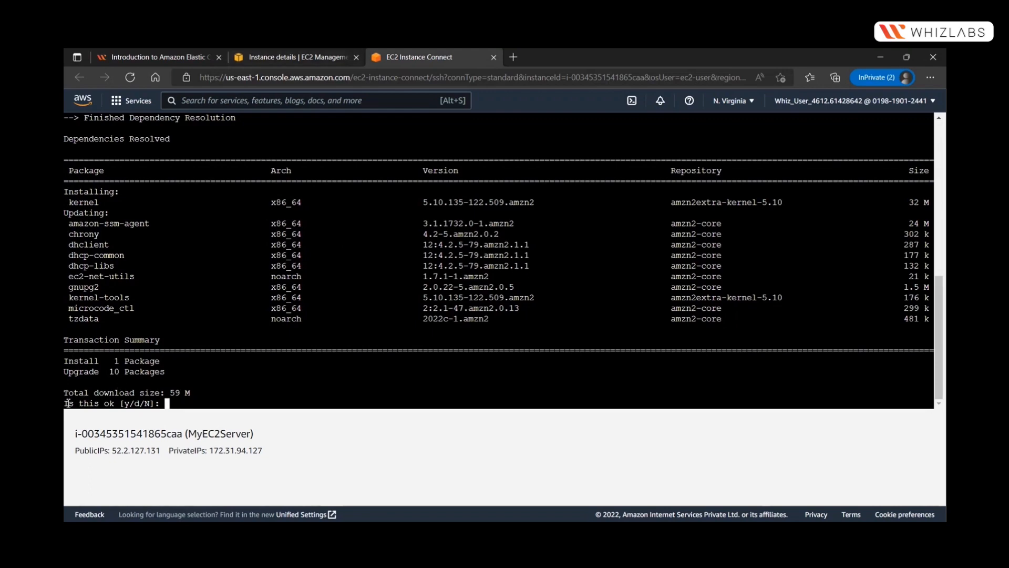
drag(65, 404, 176, 406)
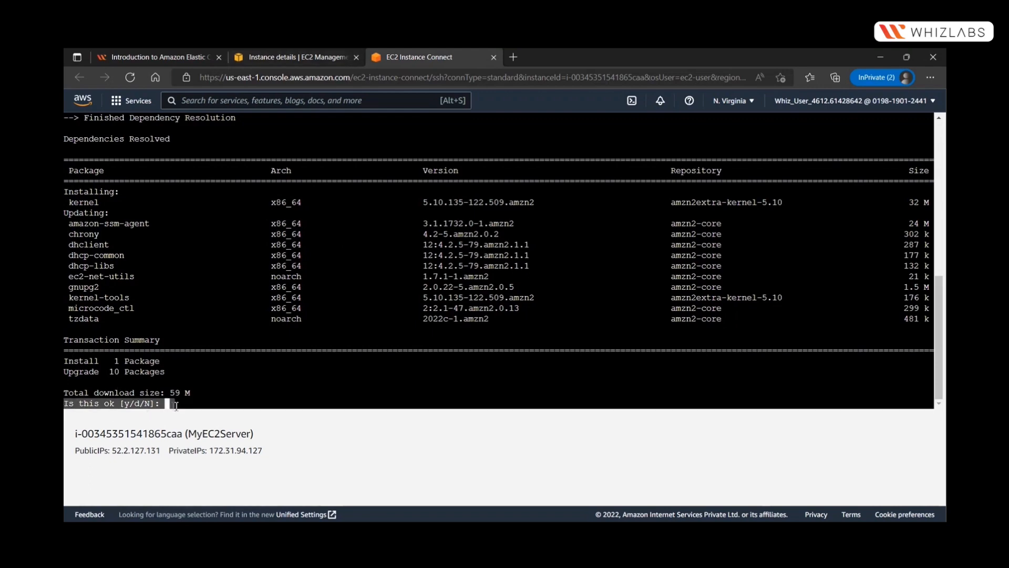
scroll(273, 374, up, 10)
click(171, 404)
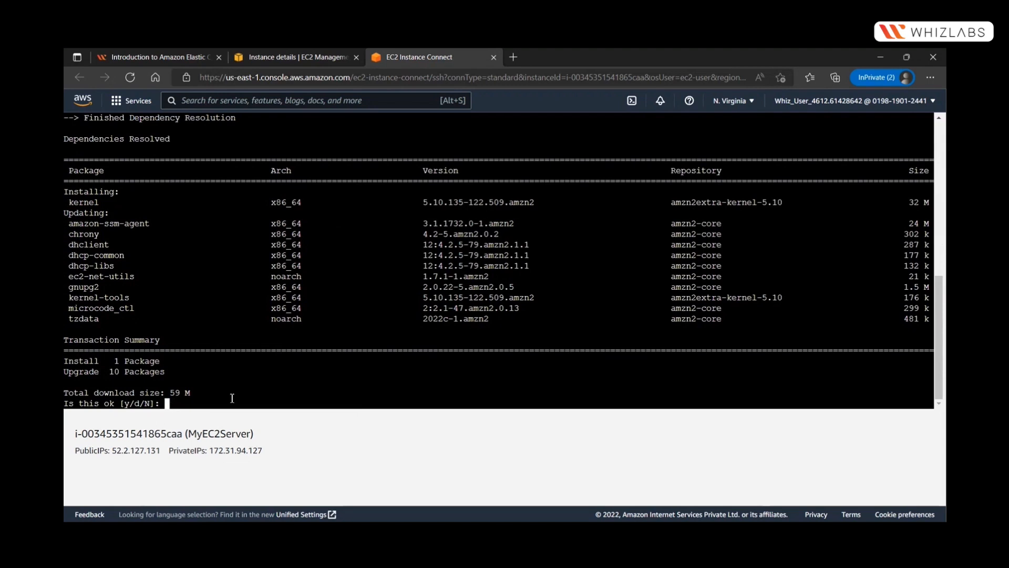
text(y)
key(Return)
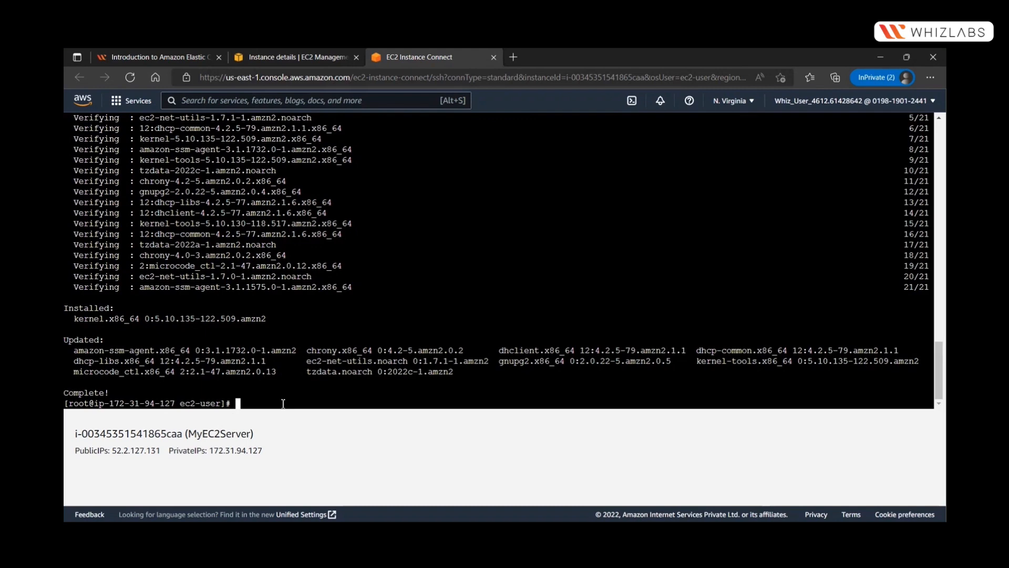
Clear the terminal output, trying cls first and using the clear command instead.
text(cls)
key(Return)
text(clear)
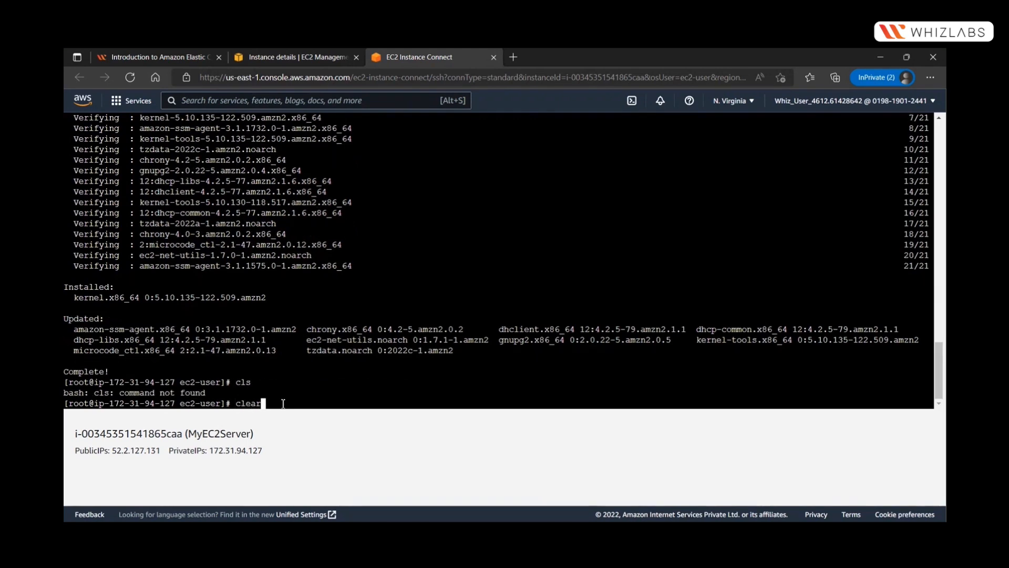
key(Return)
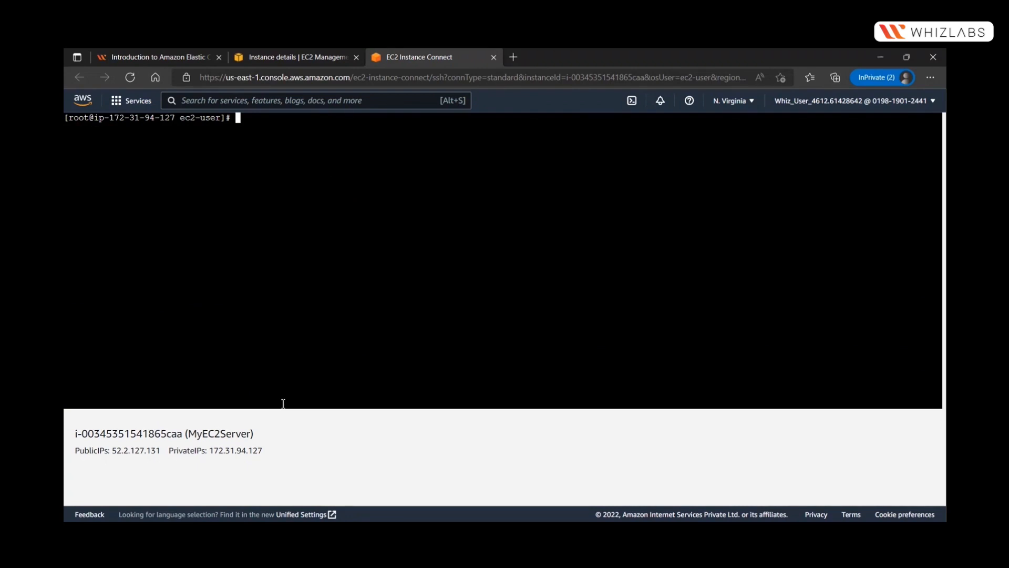
Run the lab guide's update command yum -y update in the terminal as root.
click(175, 55)
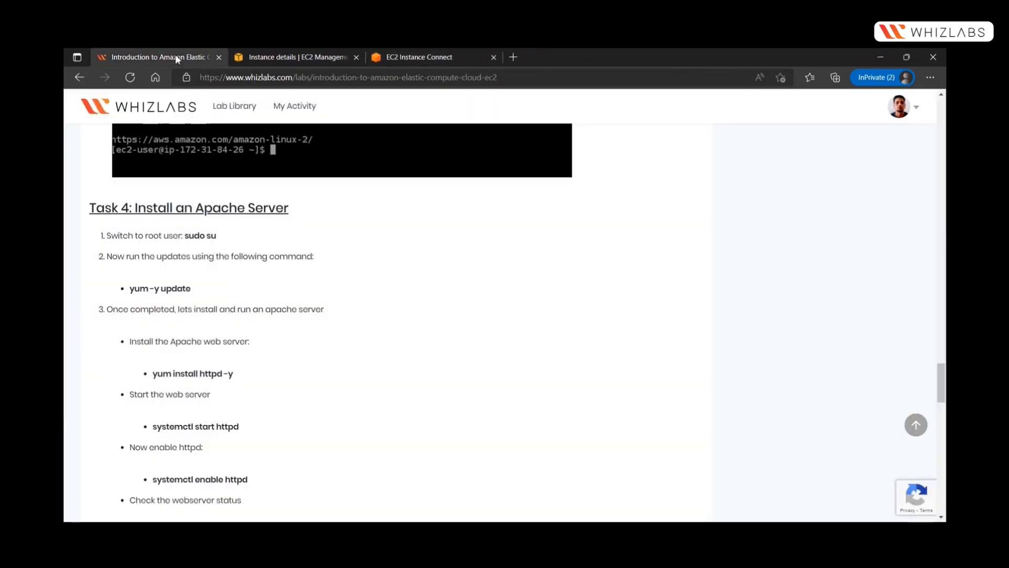
click(424, 57)
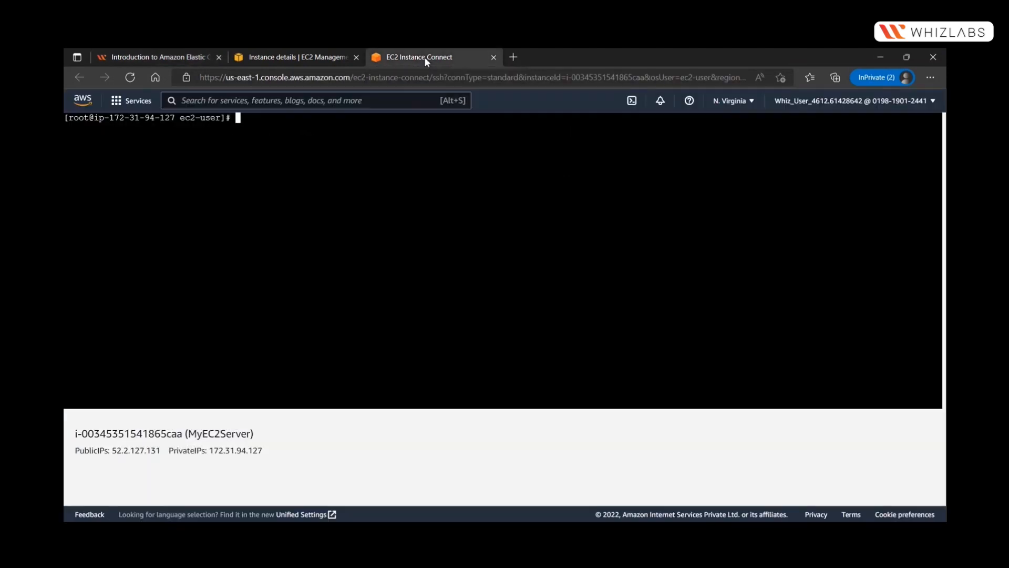
text(yum -y update)
key(Return)
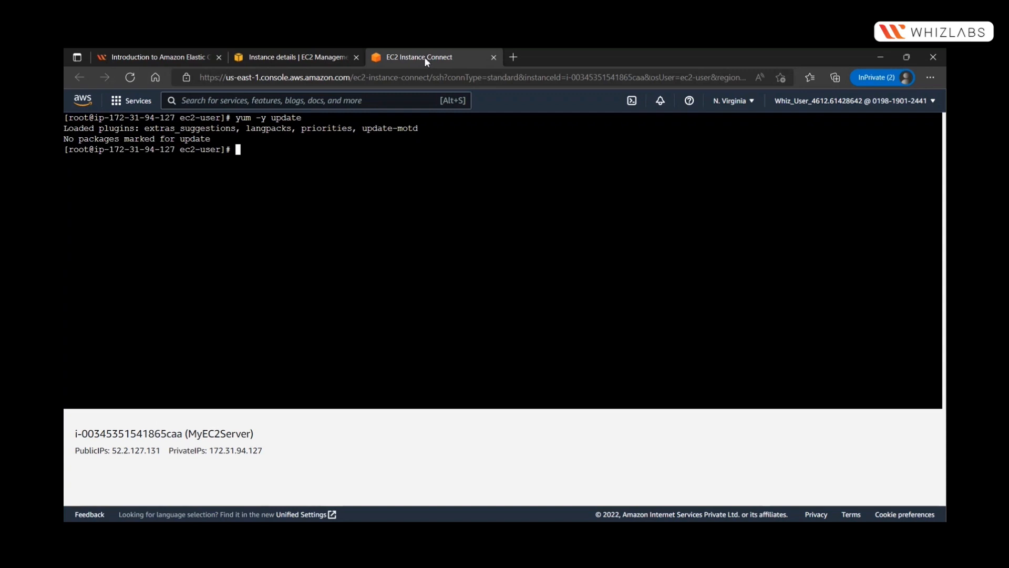
Install the Apache web server with yum install httpd -y, as given in Task 4 of the lab guide.
click(157, 56)
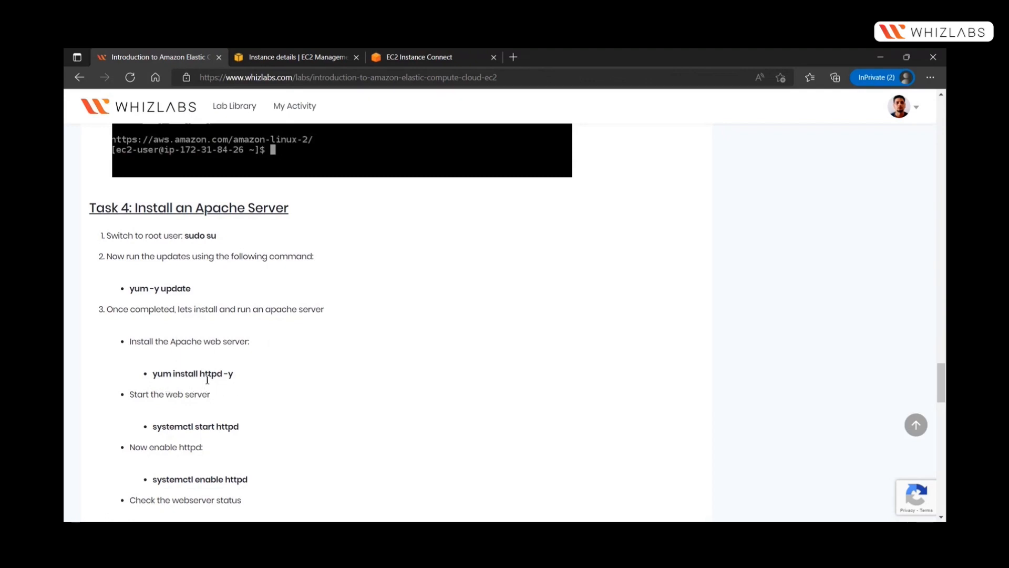
click(412, 61)
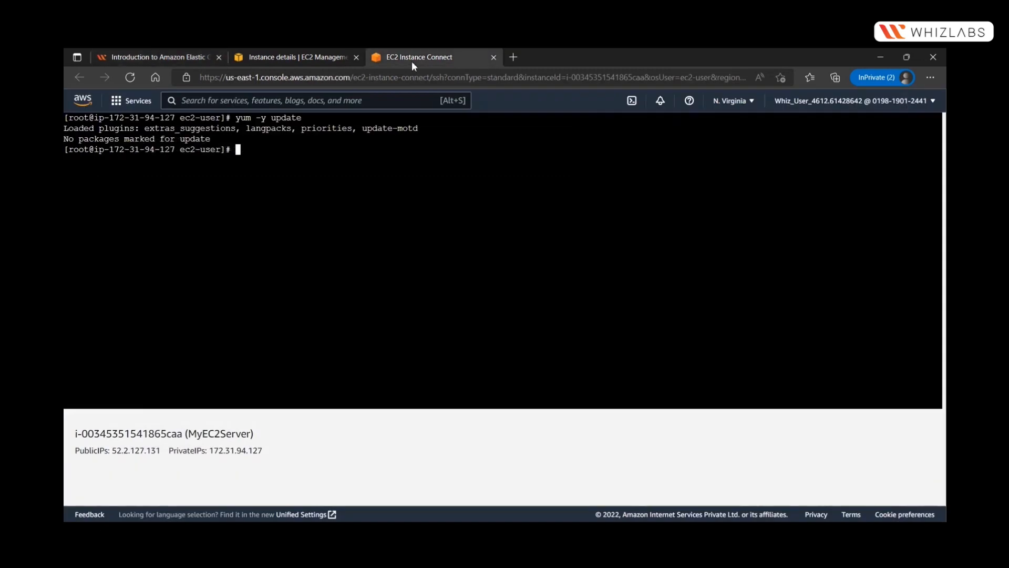
text(yum install httpd )
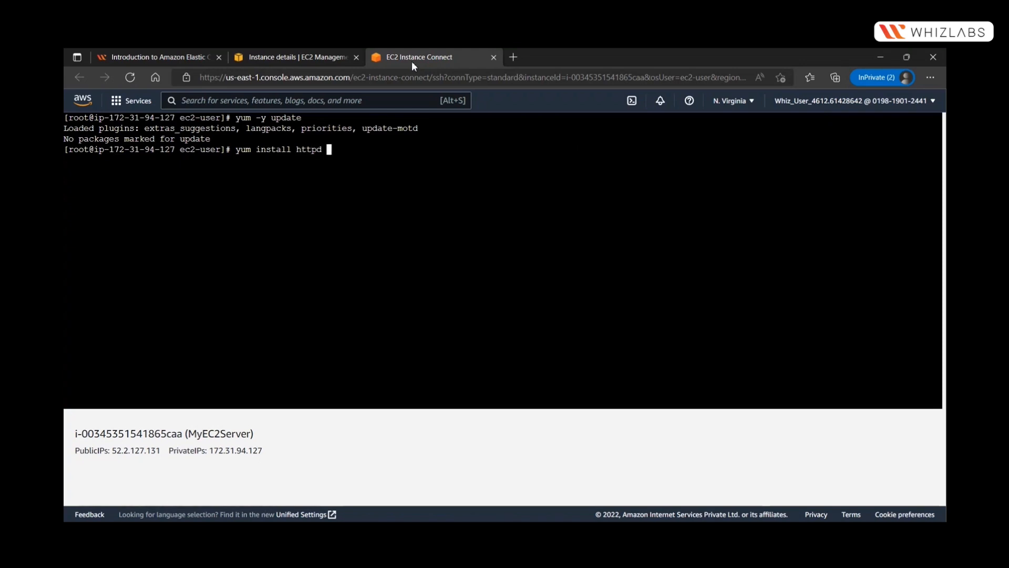
text(-y)
key(Return)
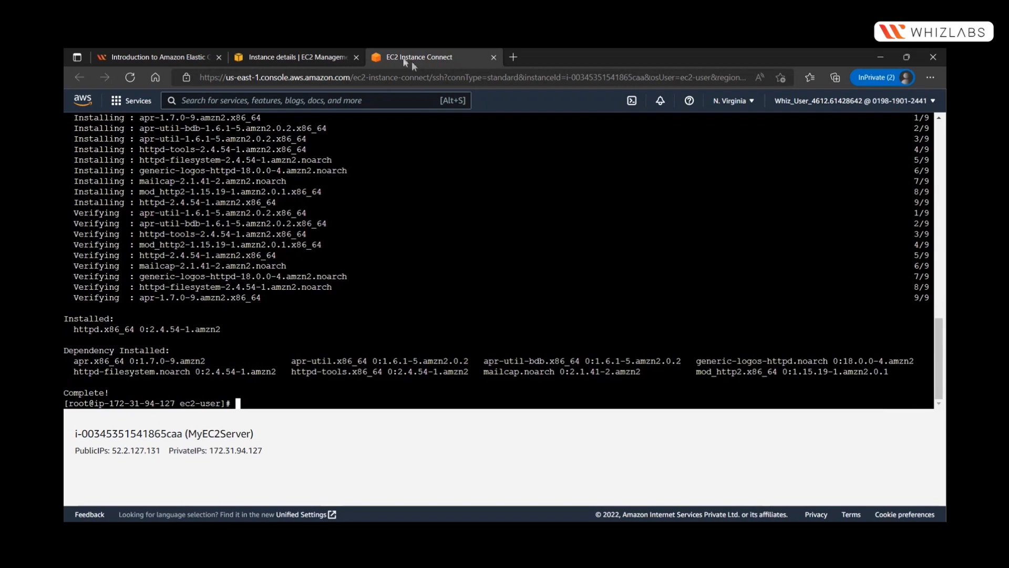
Start the Apache web server with the lab guide's command systemctl start httpd.
click(189, 58)
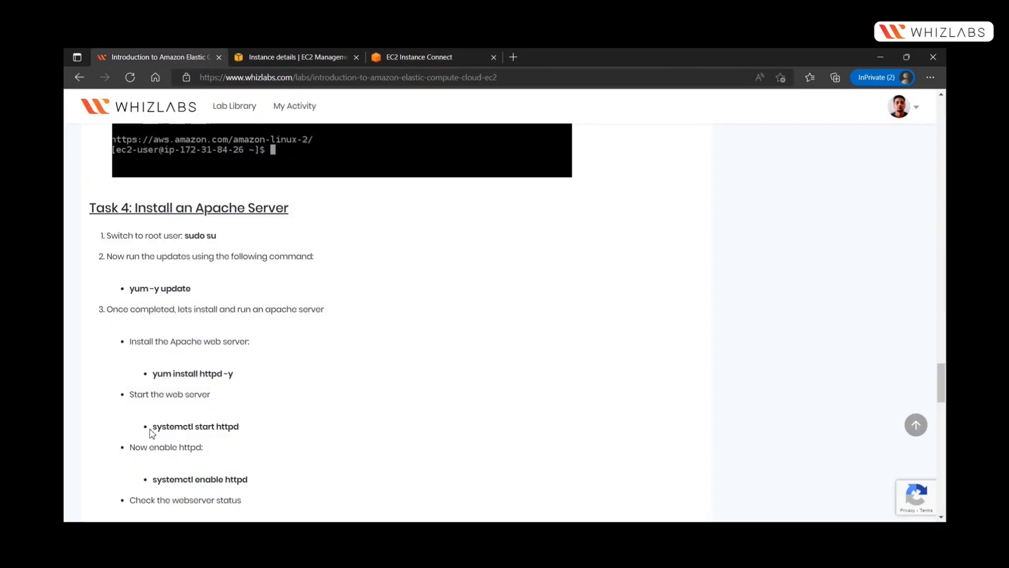
drag(152, 428, 243, 430)
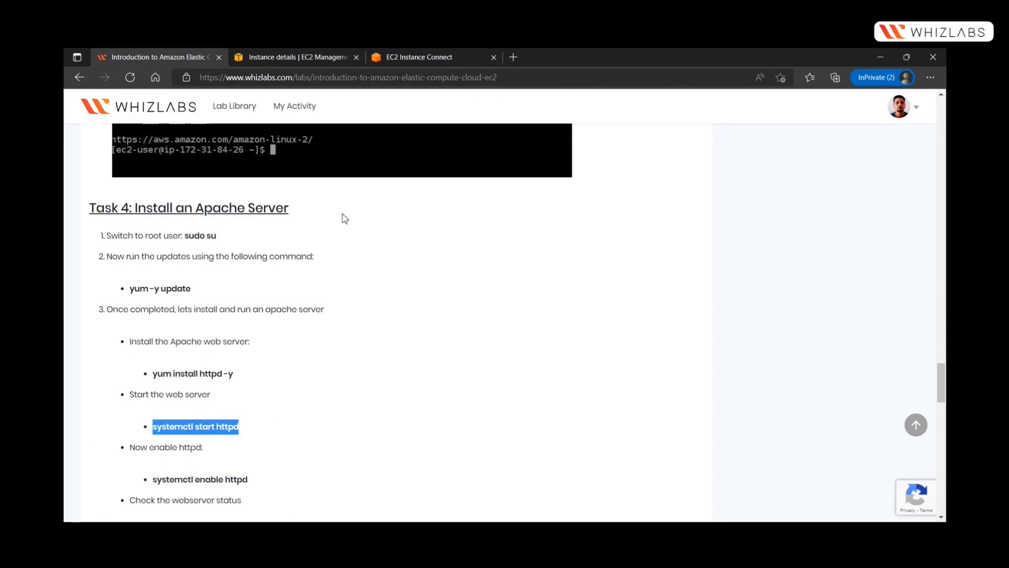
click(421, 59)
text(sys)
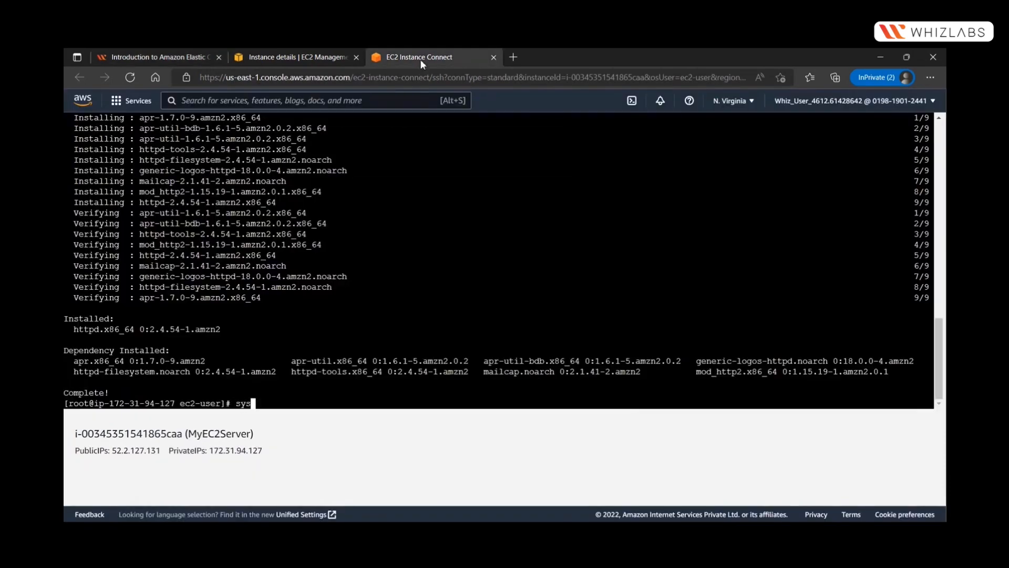
text(temctl start httpd)
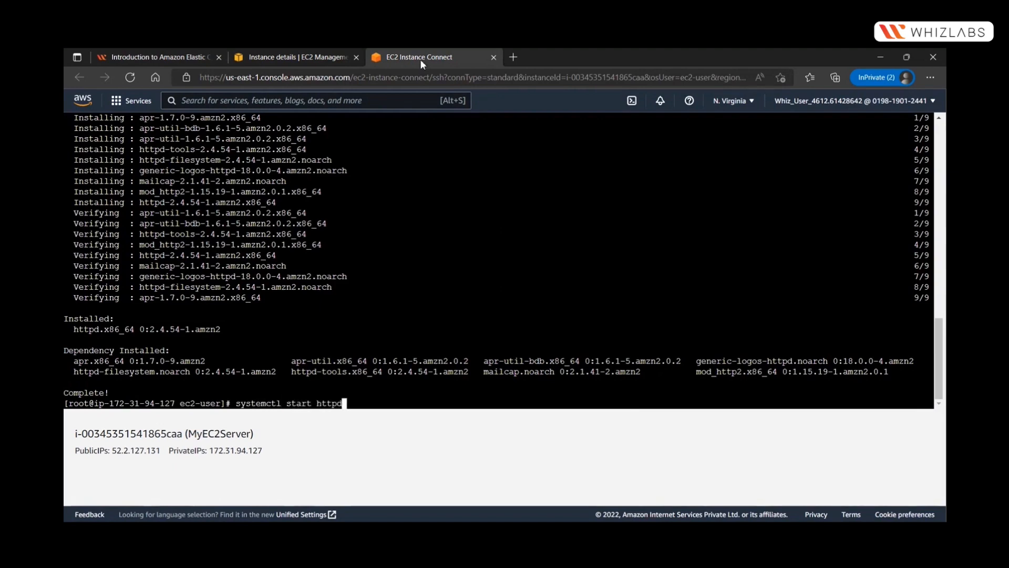
key(Return)
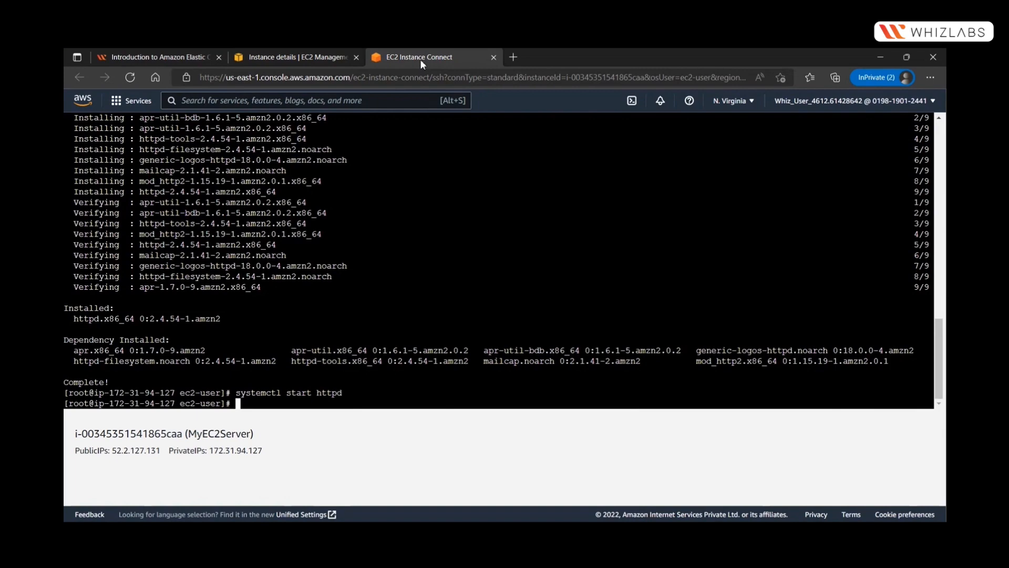
Enable the httpd service with the lab guide's command systemctl enable httpd.
key(ctrl+Tab)
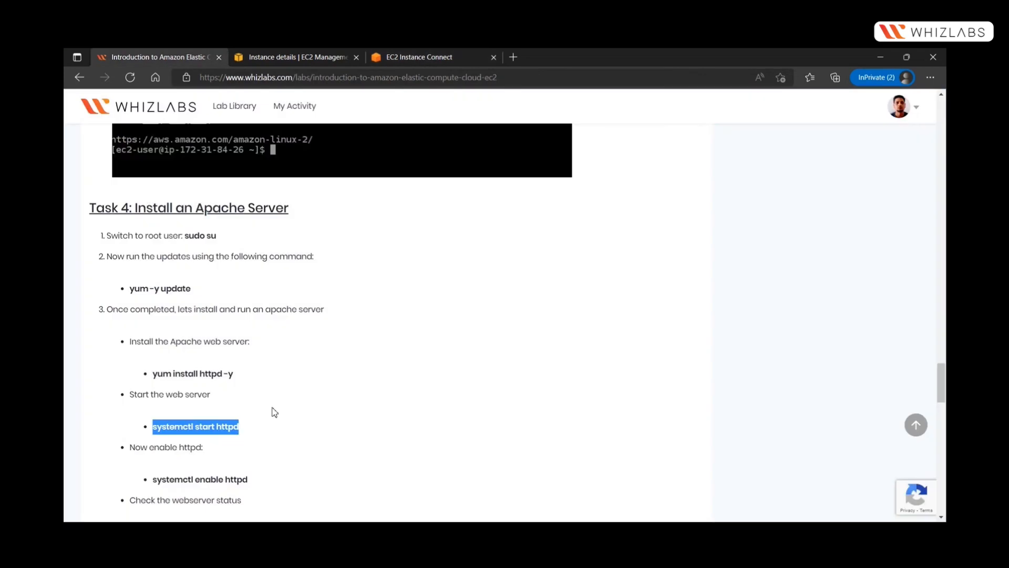
scroll(210, 389, down, 3)
drag(152, 350, 259, 356)
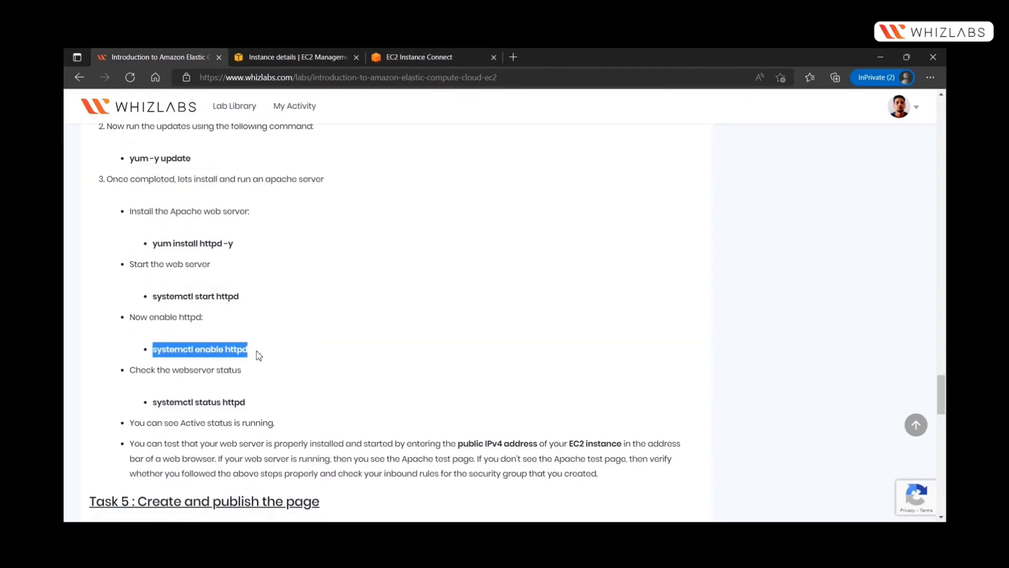
click(422, 58)
text(syst)
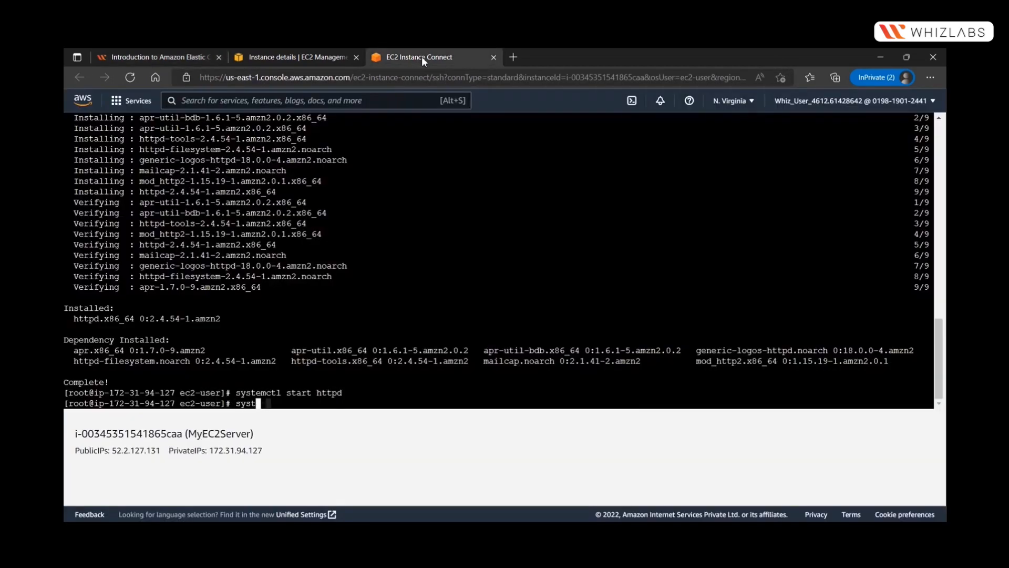
text(emctl enable httpd)
key(Return)
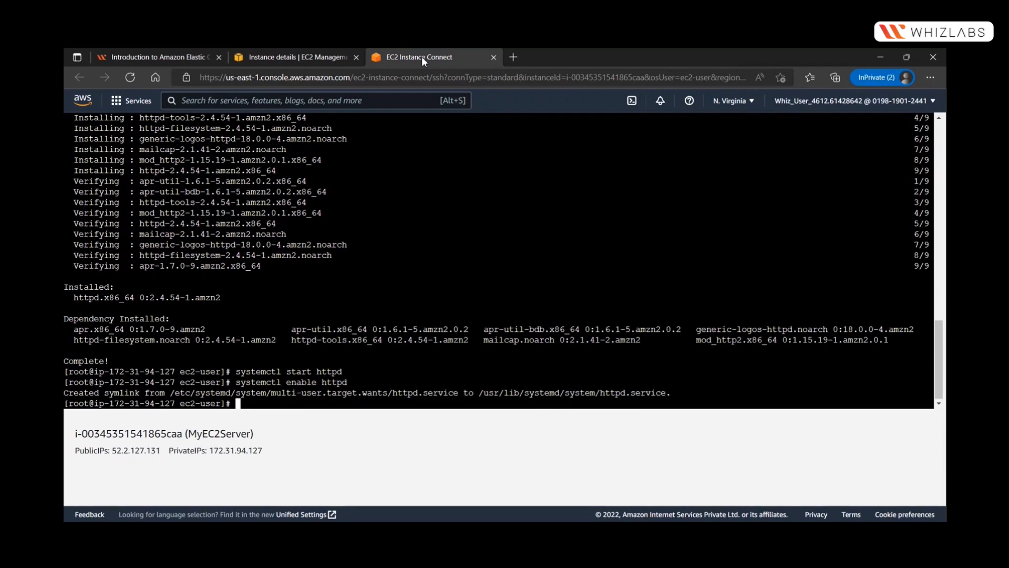
Look up the web server status command in Task 4 of the lab guide and return to the terminal.
click(157, 57)
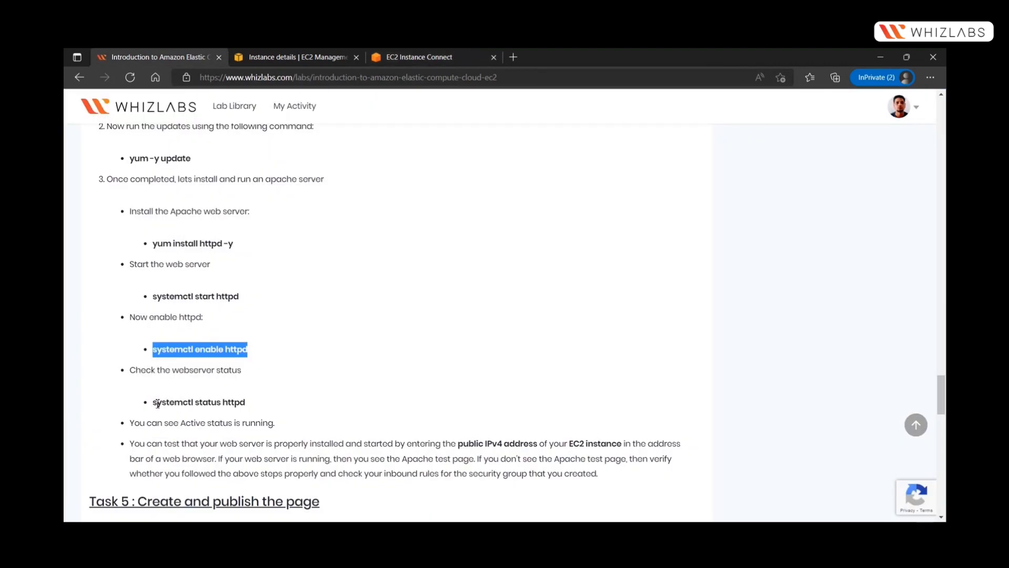
drag(153, 403, 261, 407)
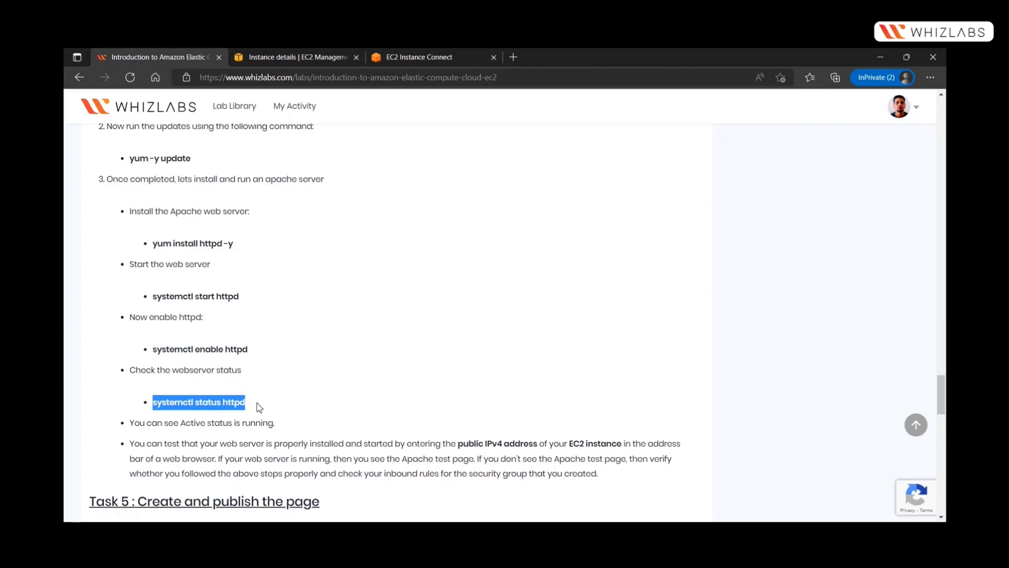
key(ctrl+Tab)
key(ctrl+Tab)
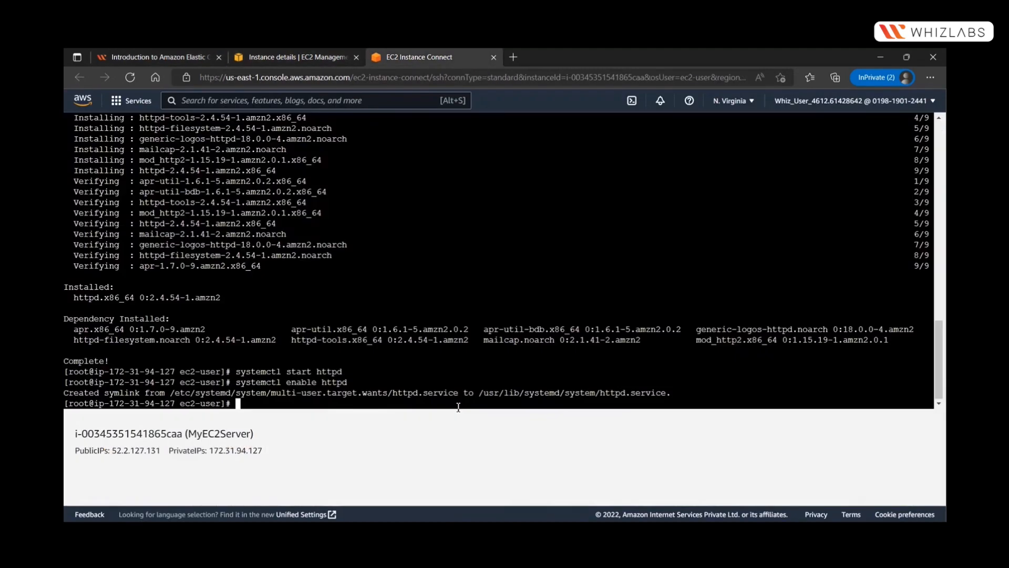
text(stats)
key(BackSpace)
text(us)
key(BackSpace)
key(BackSpace)
key(BackSpace)
key(BackSpace)
key(BackSpace)
key(BackSpace)
key(BackSpace)
Check the web server with systemctl status httpd and examine the service description and Active lines of the output.
text(systemctl status httpd)
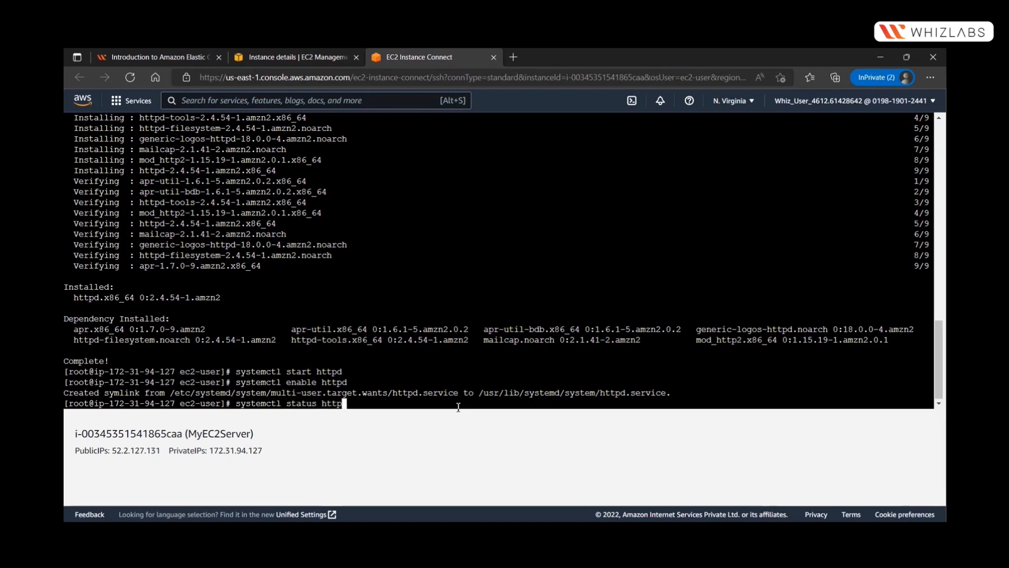
key(Return)
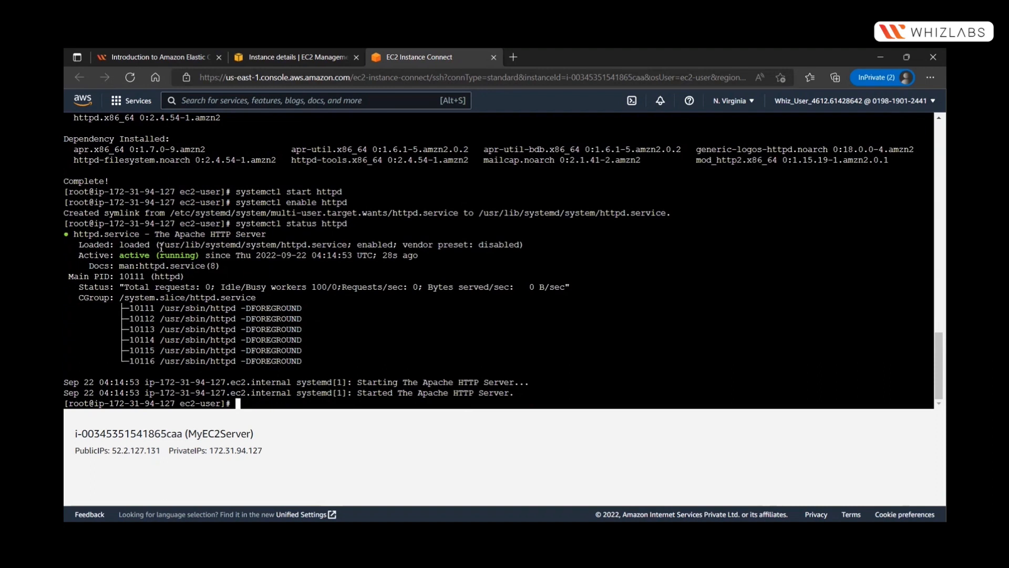
drag(155, 235, 269, 235)
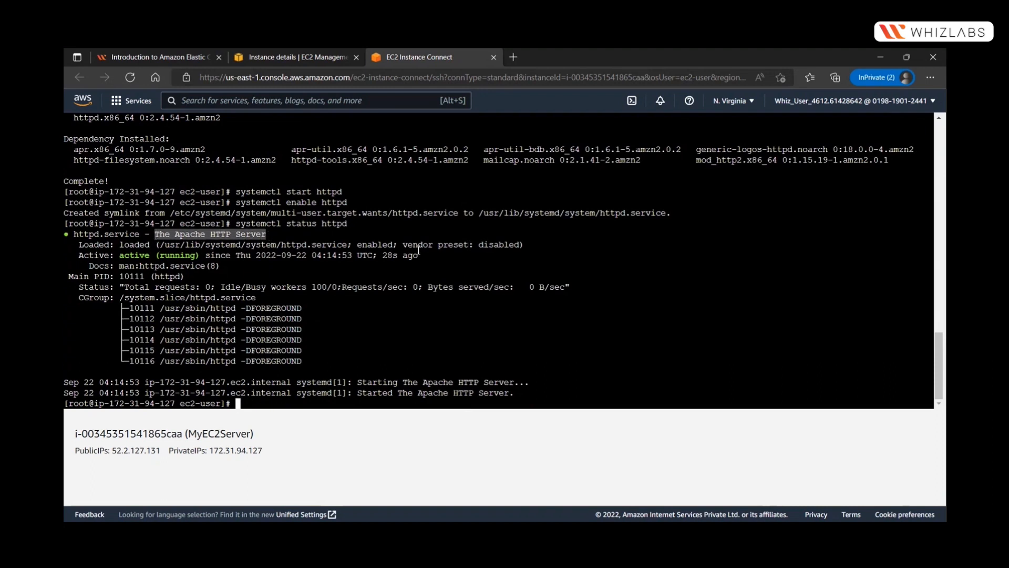
drag(79, 255, 323, 259)
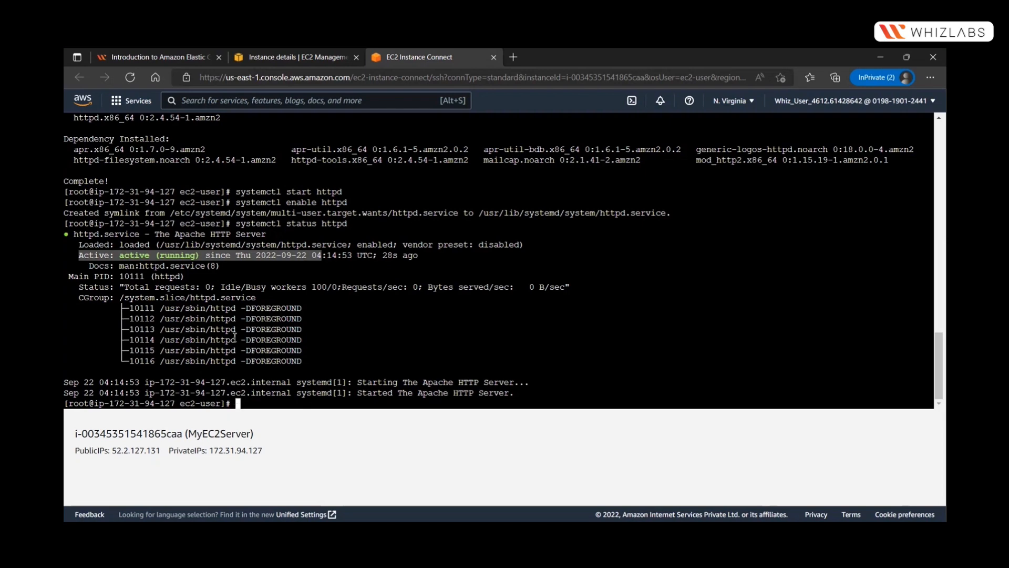
Copy MyEC2Server's public IPv4 address from the instance summary and open it in a new browser tab.
click(291, 59)
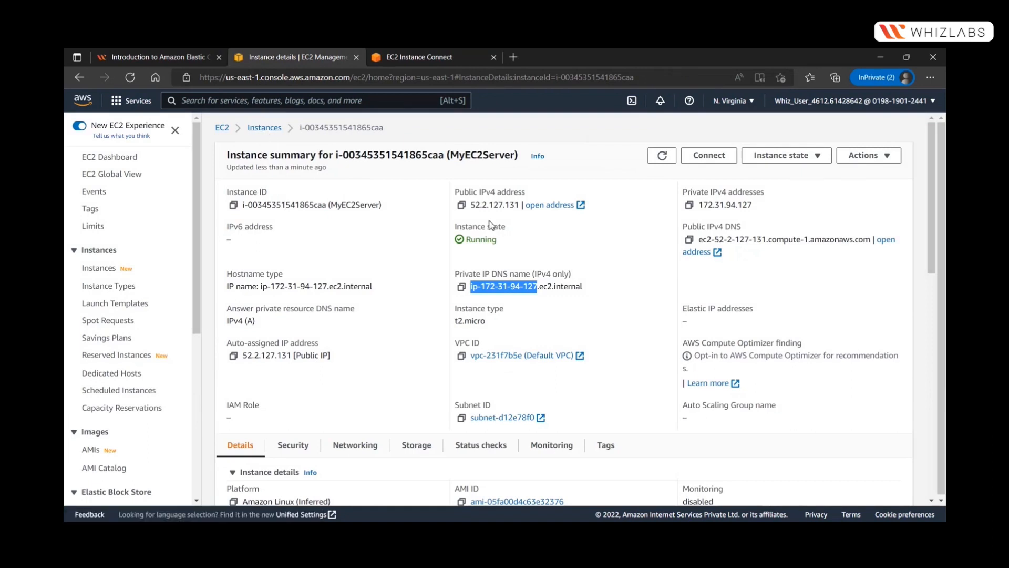
drag(473, 206, 519, 207)
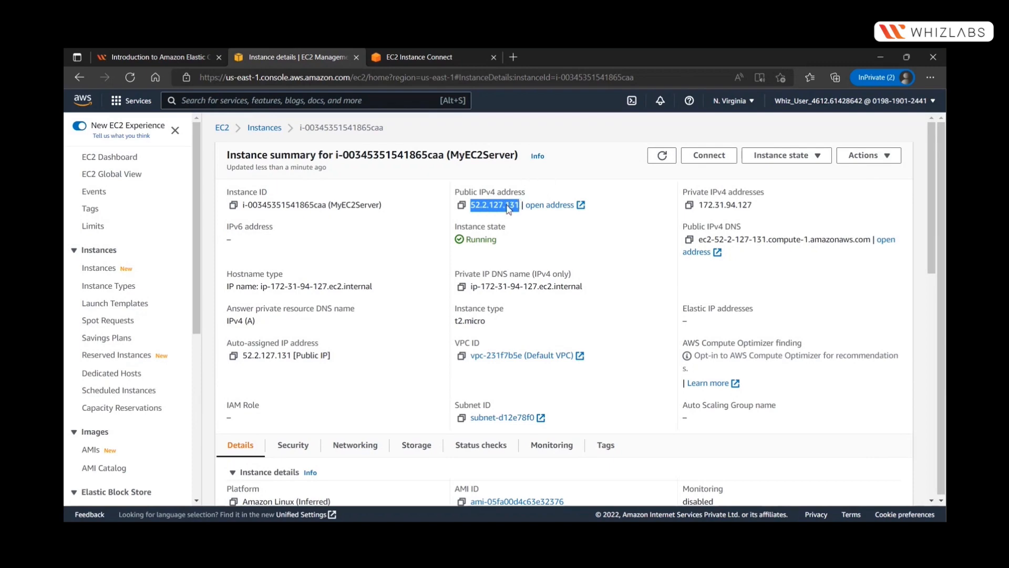
right_click(507, 207)
click(523, 218)
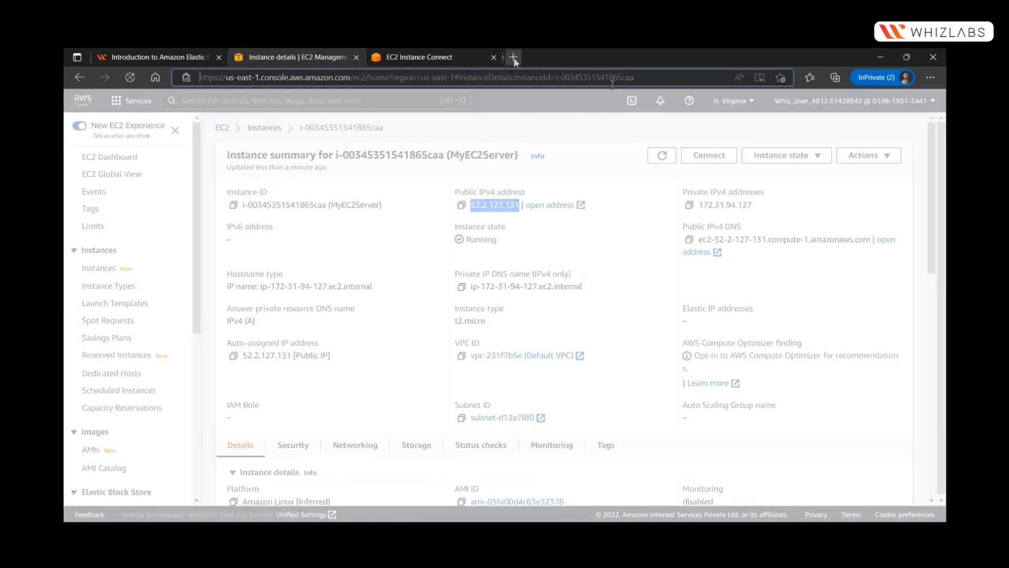
click(513, 58)
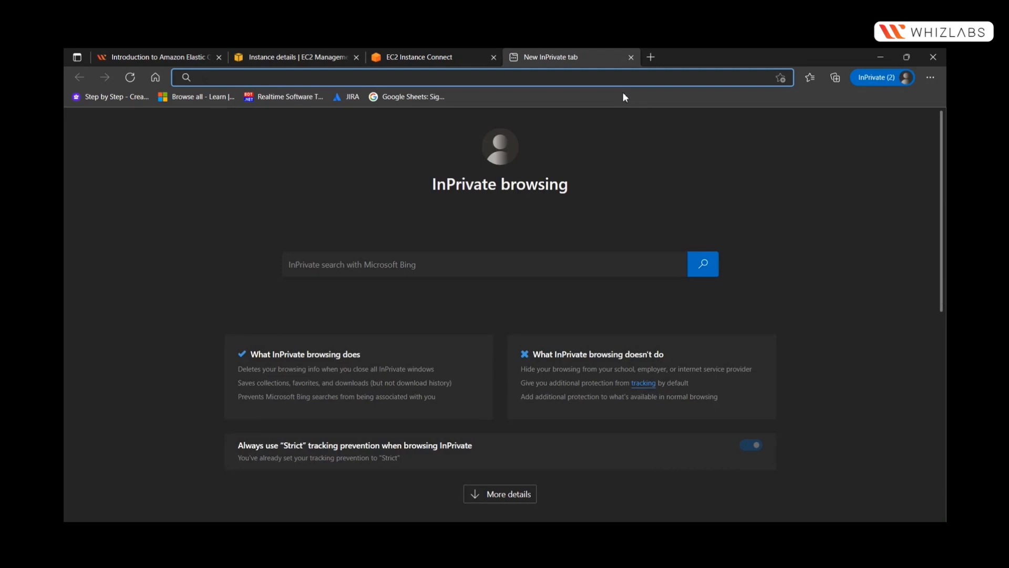
key(ctrl+v)
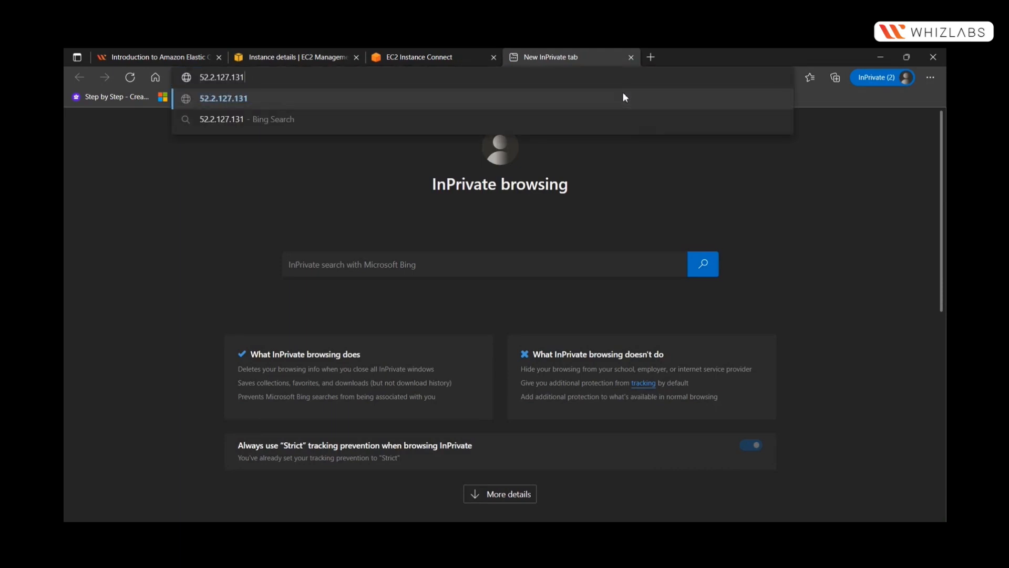
key(Return)
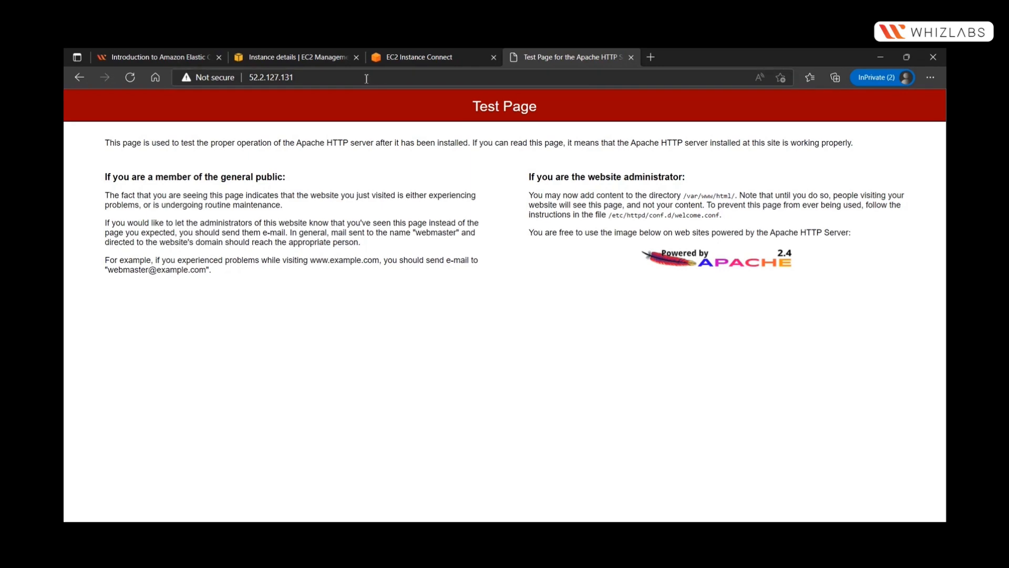
Copy the echo command for the index.html contents from Task 5 of the lab guide.
click(172, 56)
scroll(259, 356, down, 4)
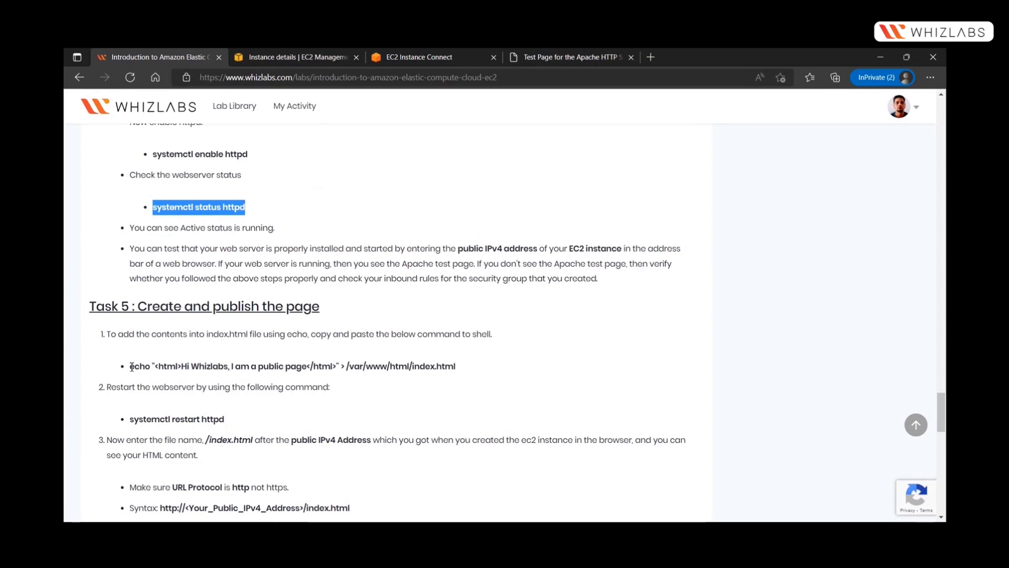
drag(131, 367, 450, 370)
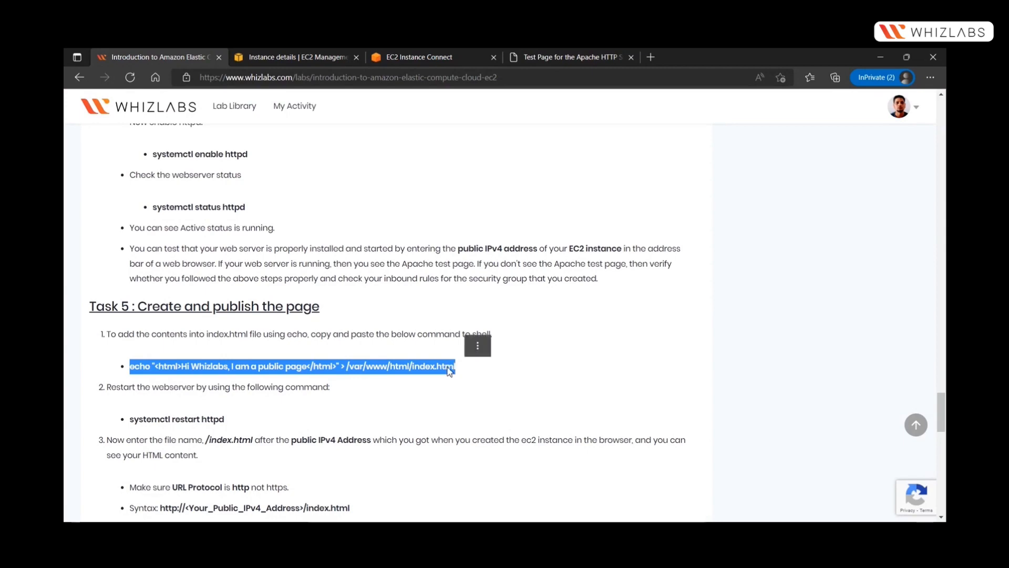
right_click(447, 372)
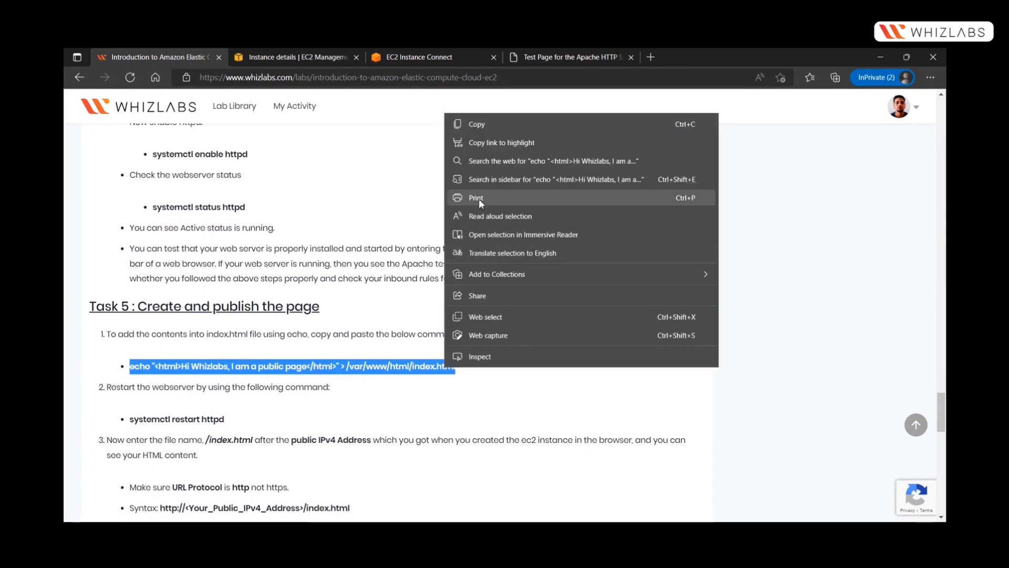
click(474, 125)
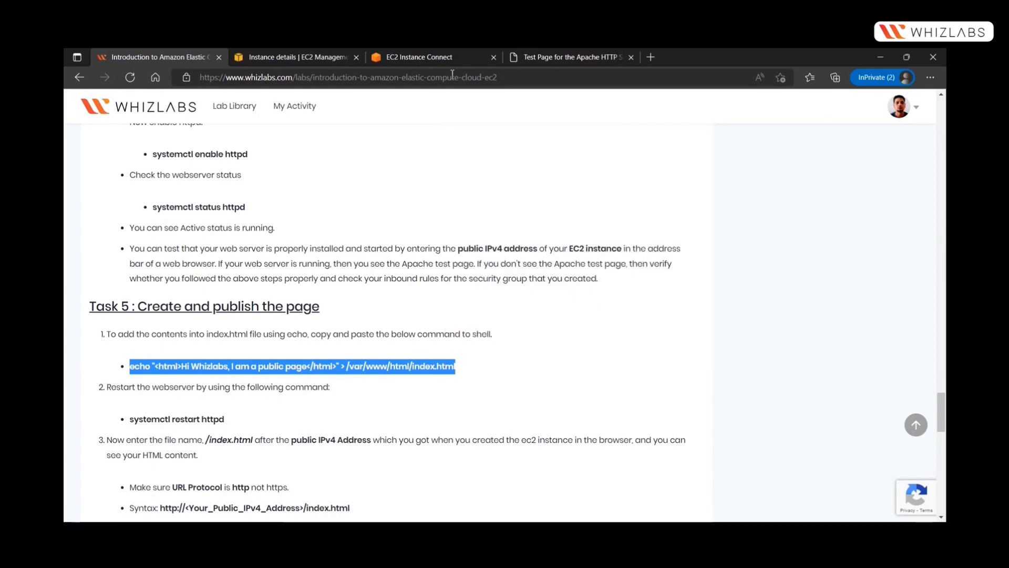
Clear the EC2 terminal and run echo "<html>Hi Whizlabs, I am a public page</html>" > /var/www/html/index.html.
click(430, 59)
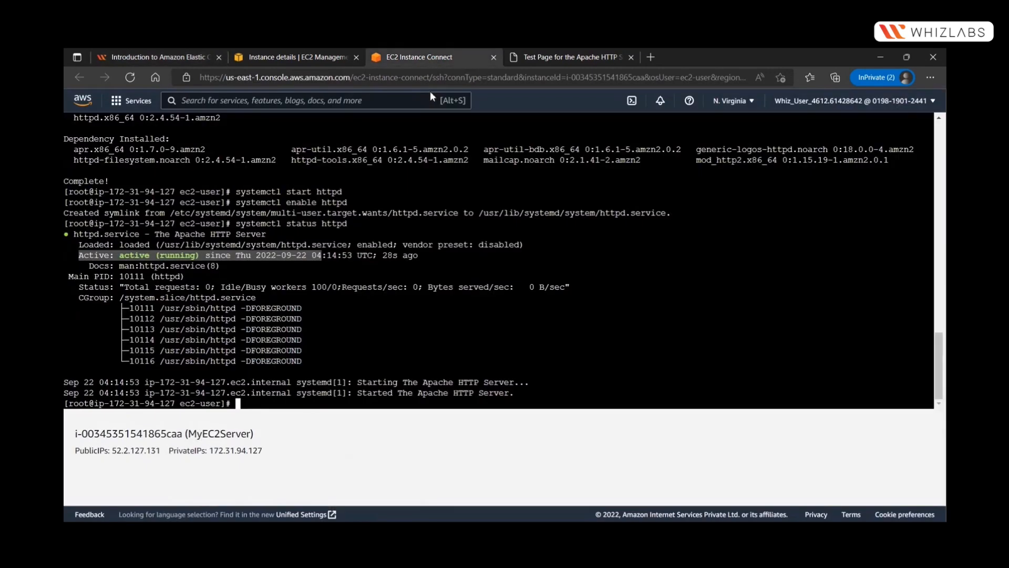
click(633, 376)
text(clear)
key(Return)
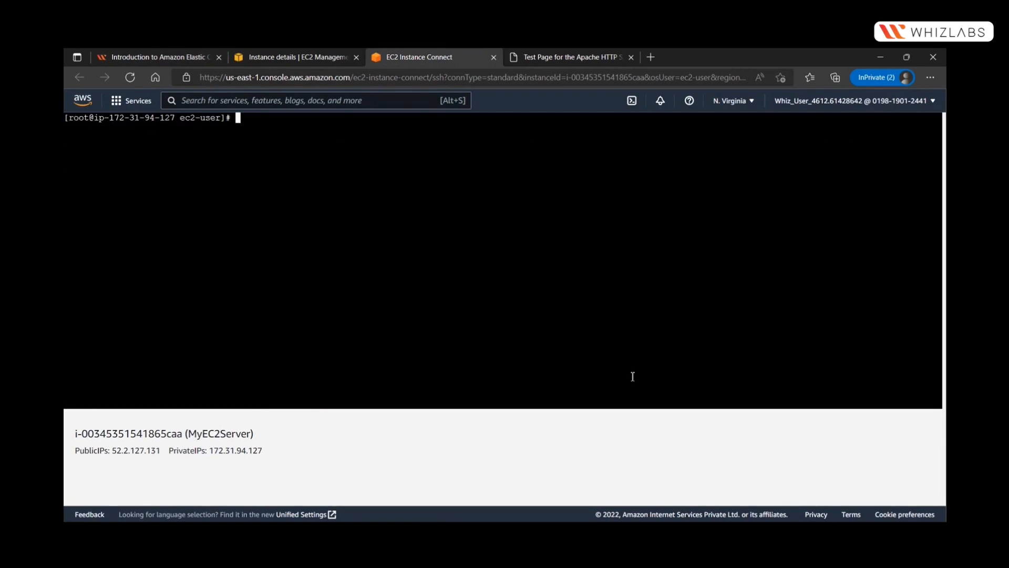
right_click(363, 242)
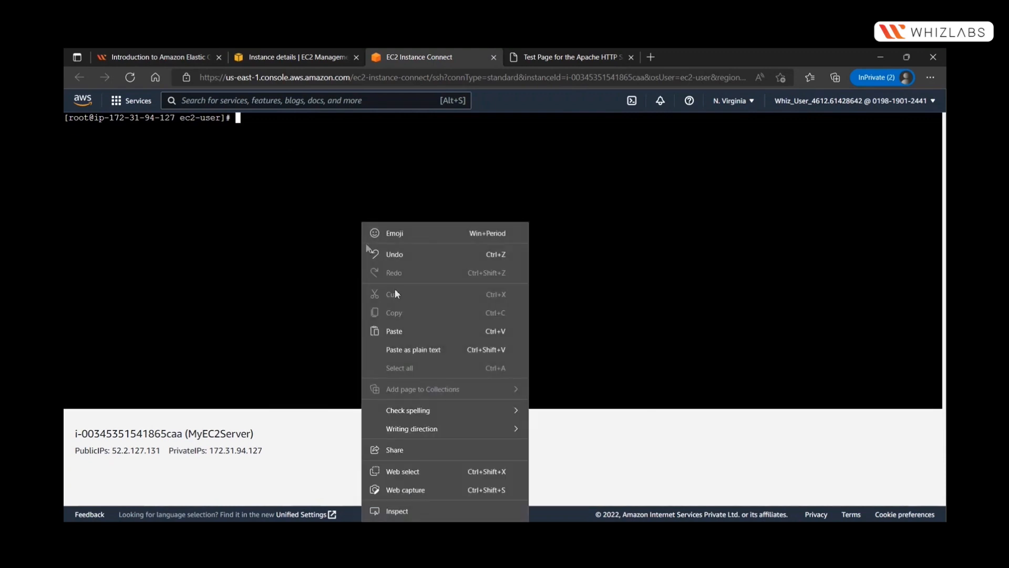
click(405, 330)
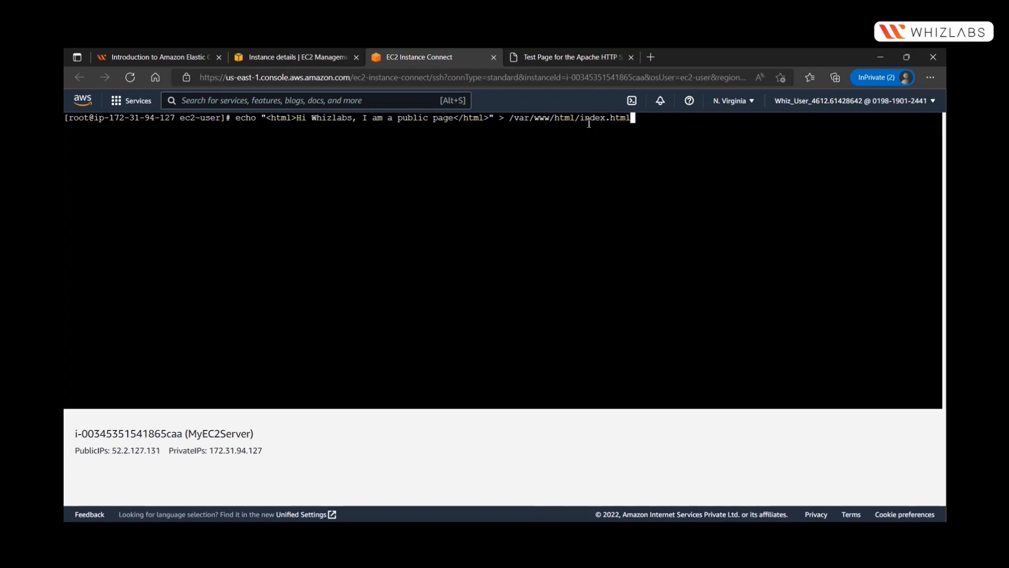
key(Return)
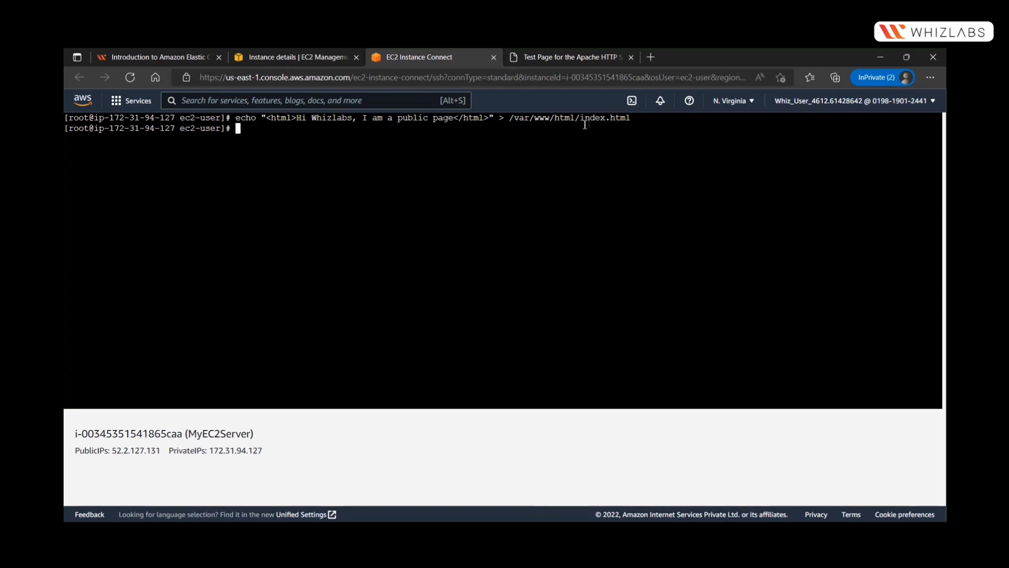
Restart the Apache web server with Task 5's command systemctl restart httpd.
click(165, 53)
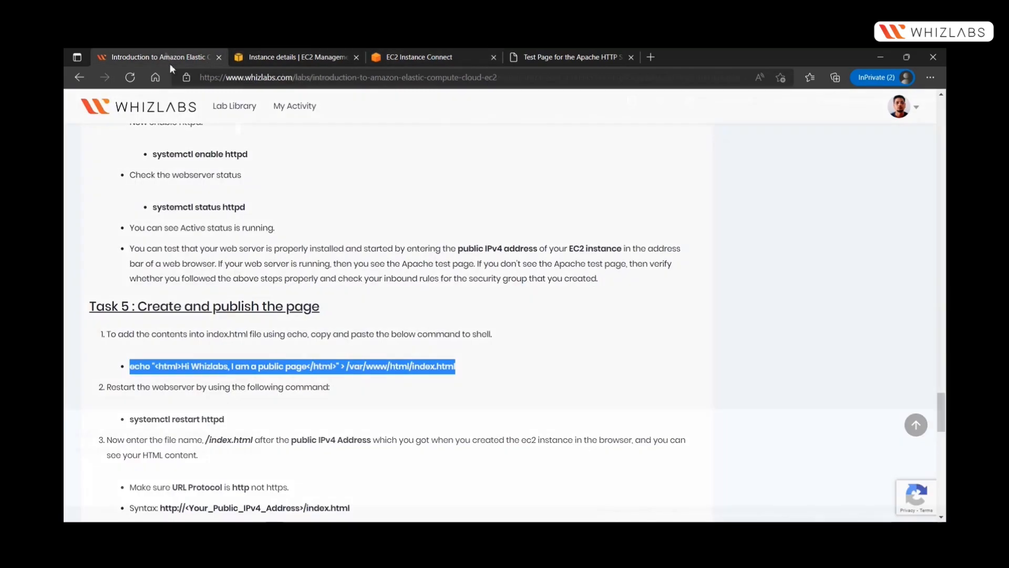
scroll(214, 352, down, 2)
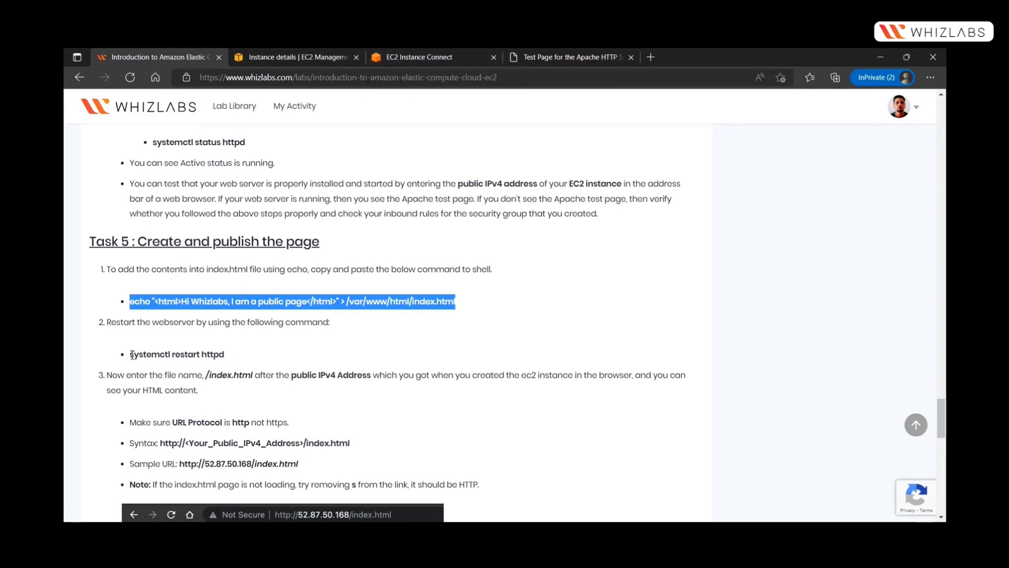
drag(131, 355, 230, 355)
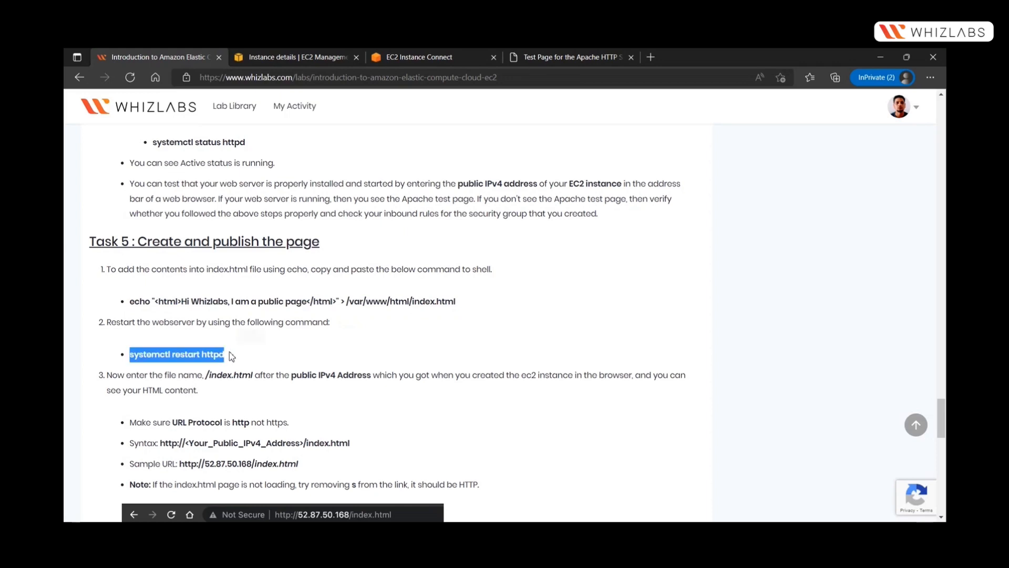
click(433, 58)
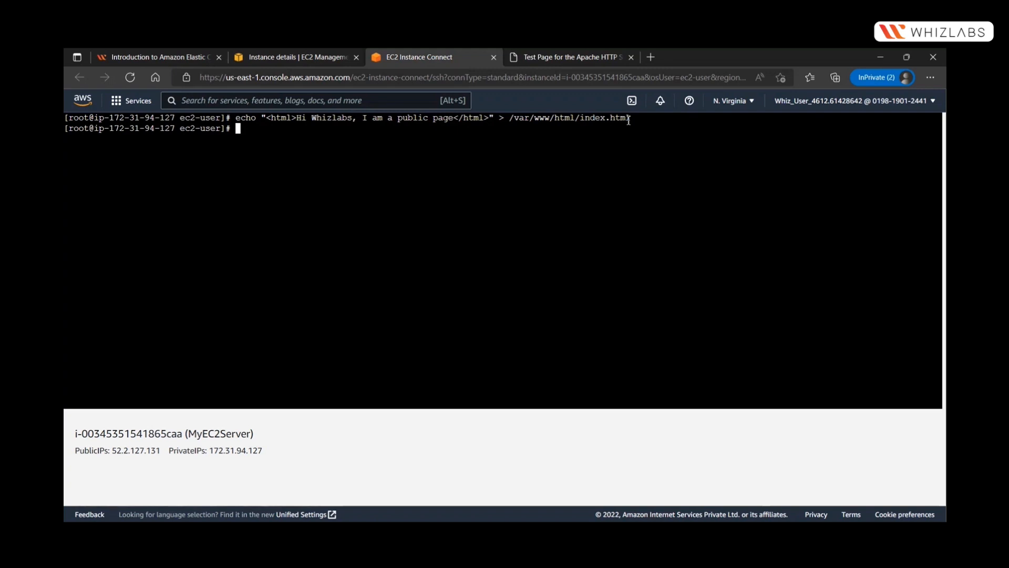
text(systemctl)
click(153, 61)
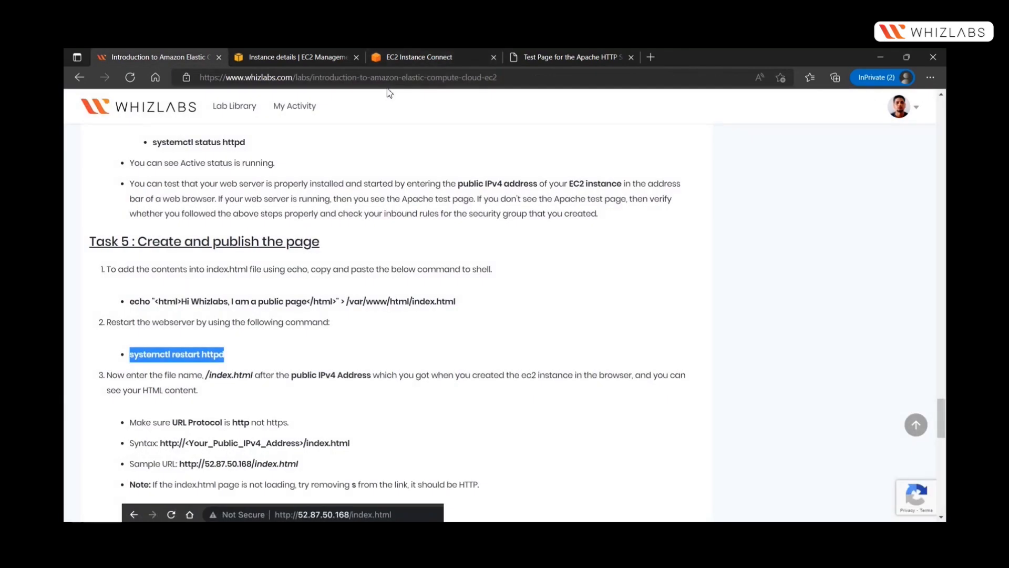
click(444, 55)
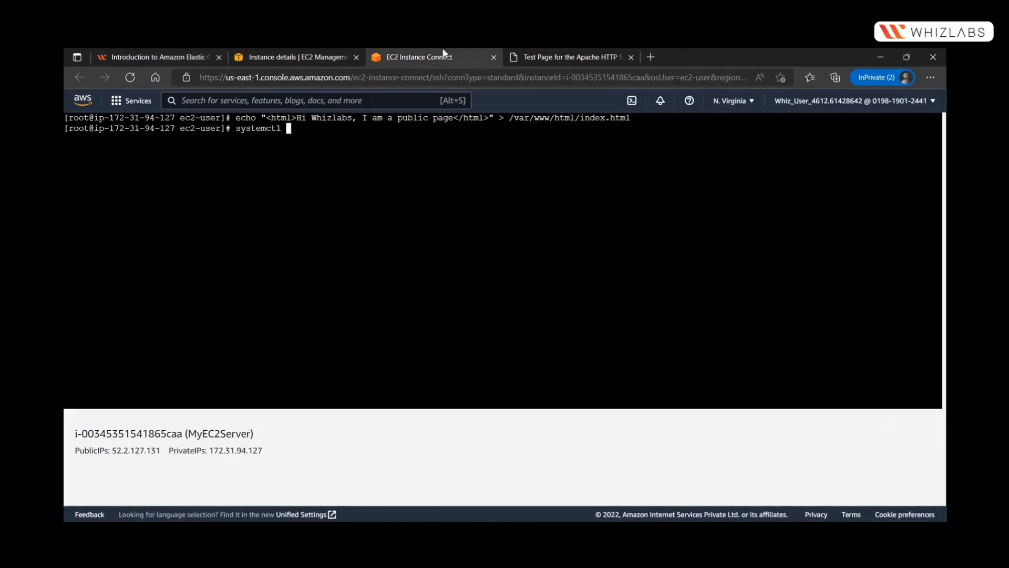
text(restart httpd)
key(Return)
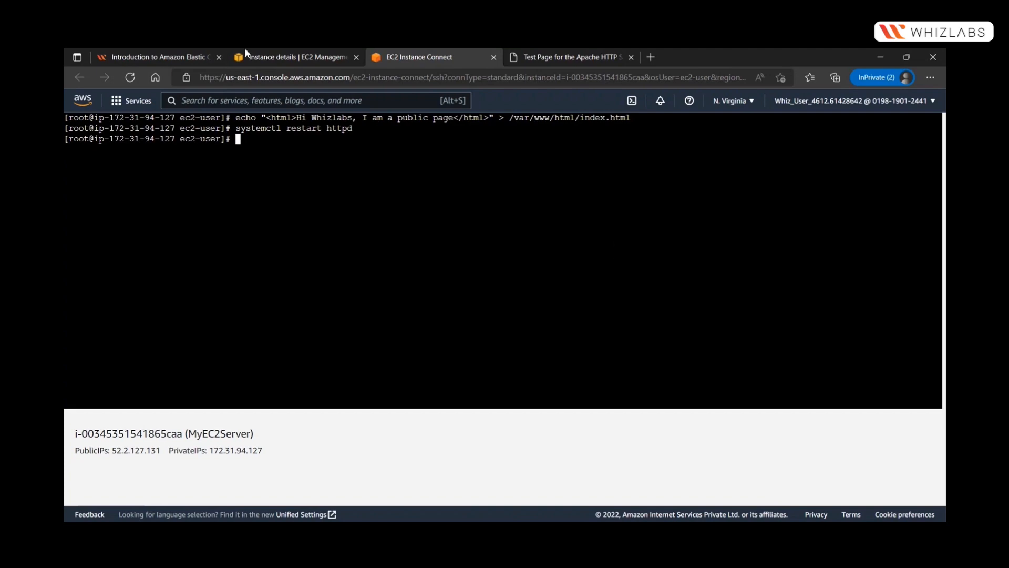
Look up the page URL syntax in Task 5 and open 52.2.127.131/index.html in the Apache test page's tab.
click(158, 57)
scroll(364, 351, down, 1)
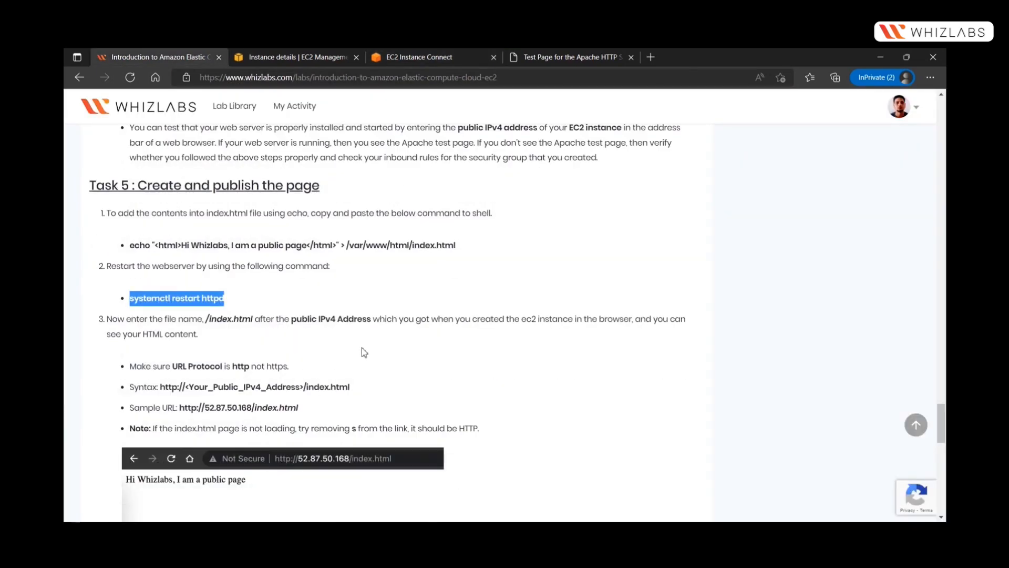
scroll(361, 352, down, 1)
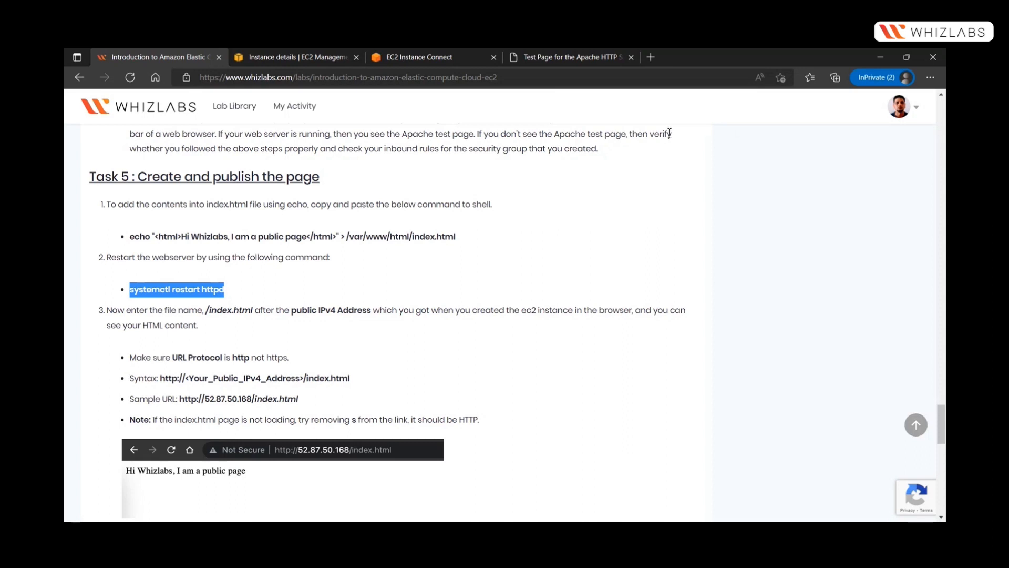
click(767, 125)
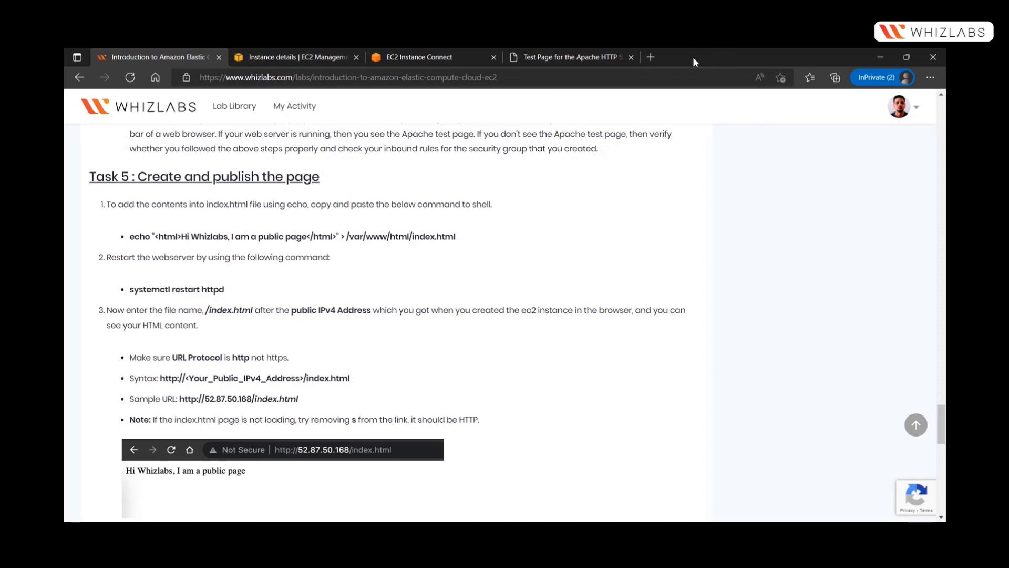
click(718, 55)
click(560, 54)
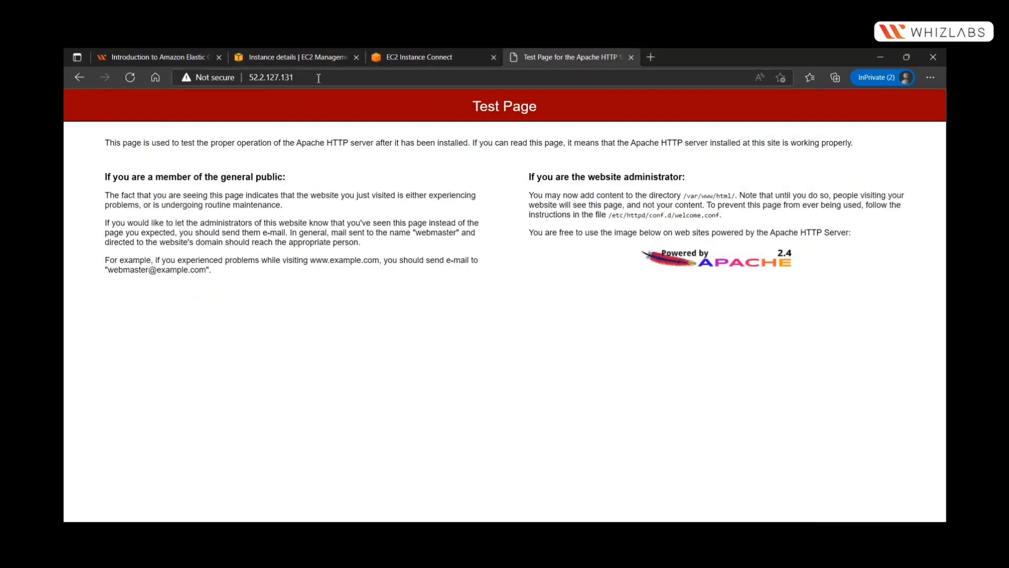
click(319, 78)
click(318, 77)
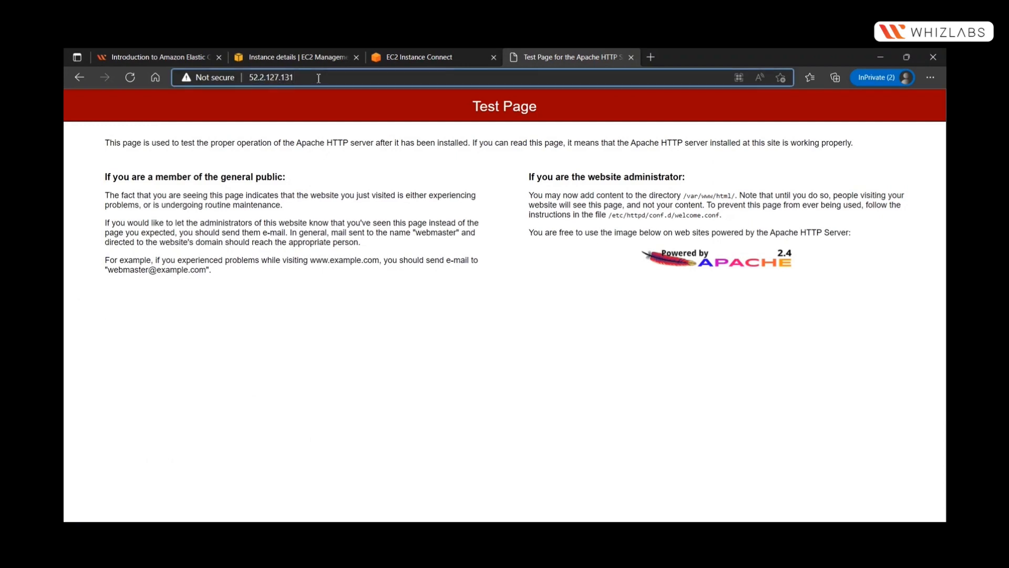
text(/inde)
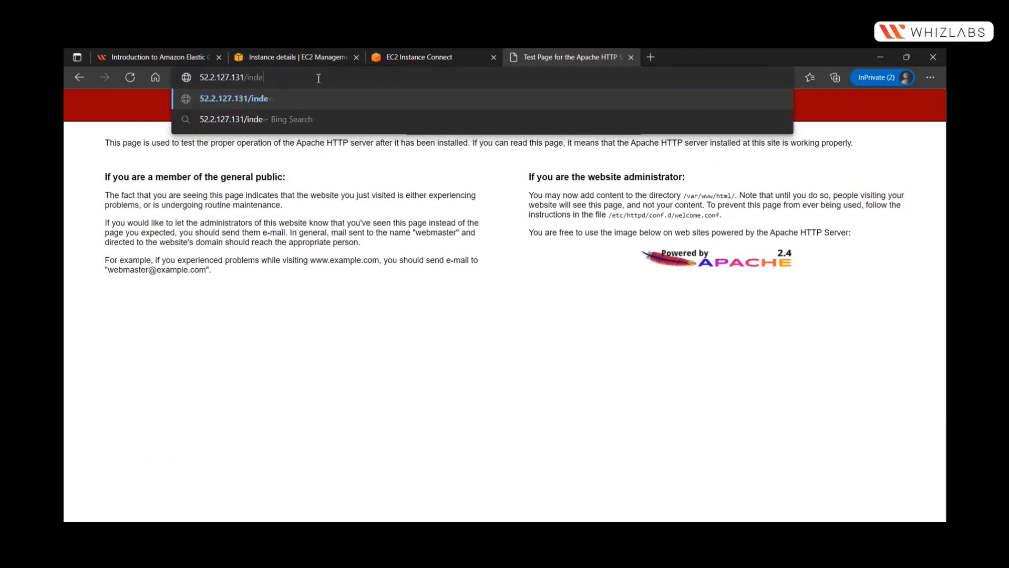
text(x.html)
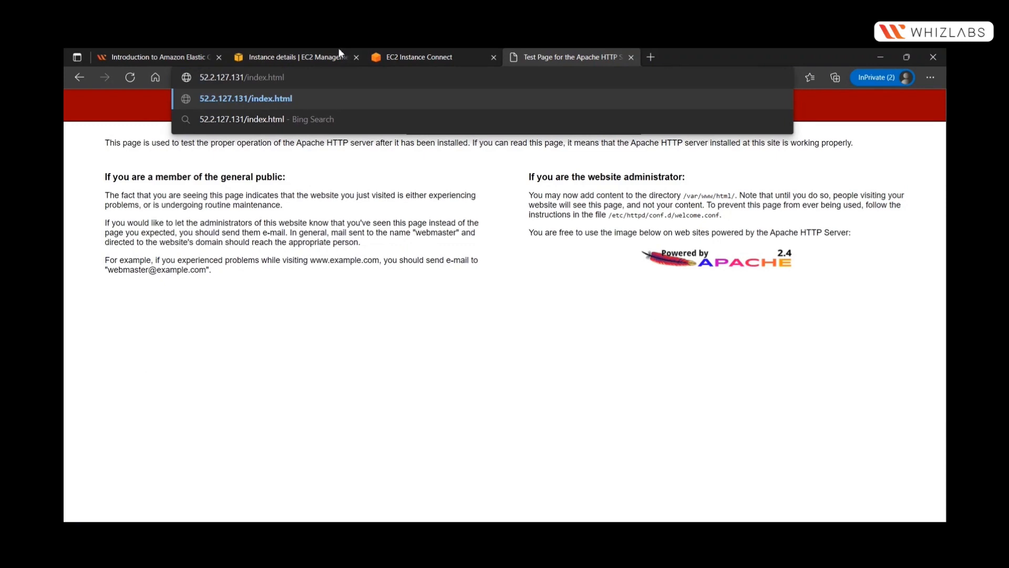
key(Return)
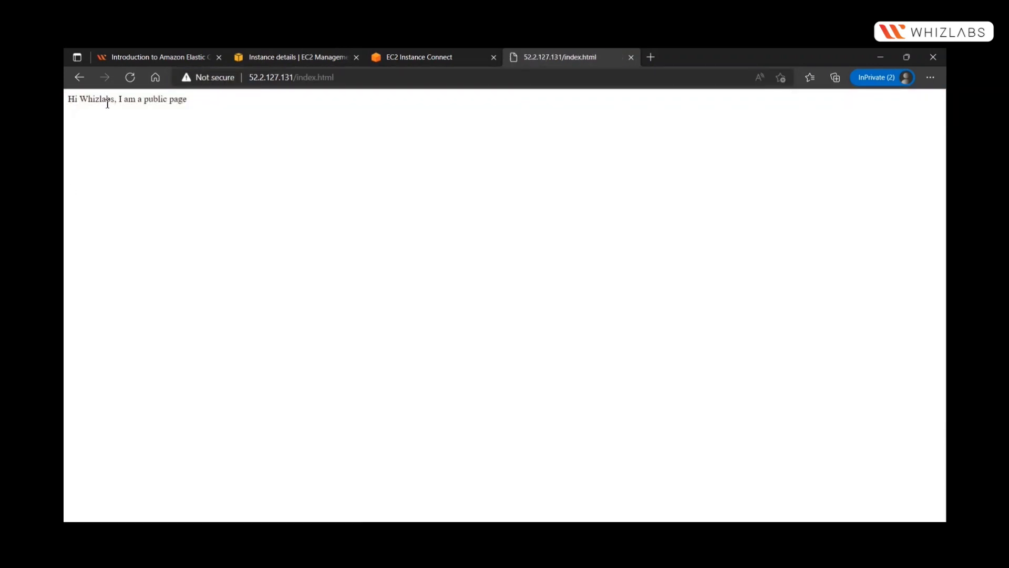
Compare the echo command's HTML text with the published page and with the expected result in Task 5 of the lab guide.
click(398, 55)
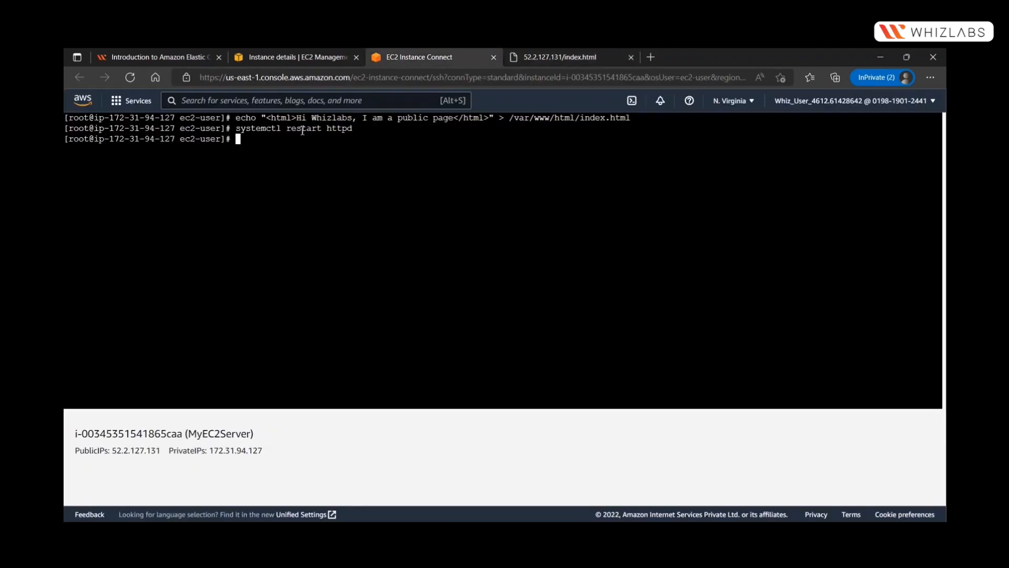
drag(296, 118, 453, 118)
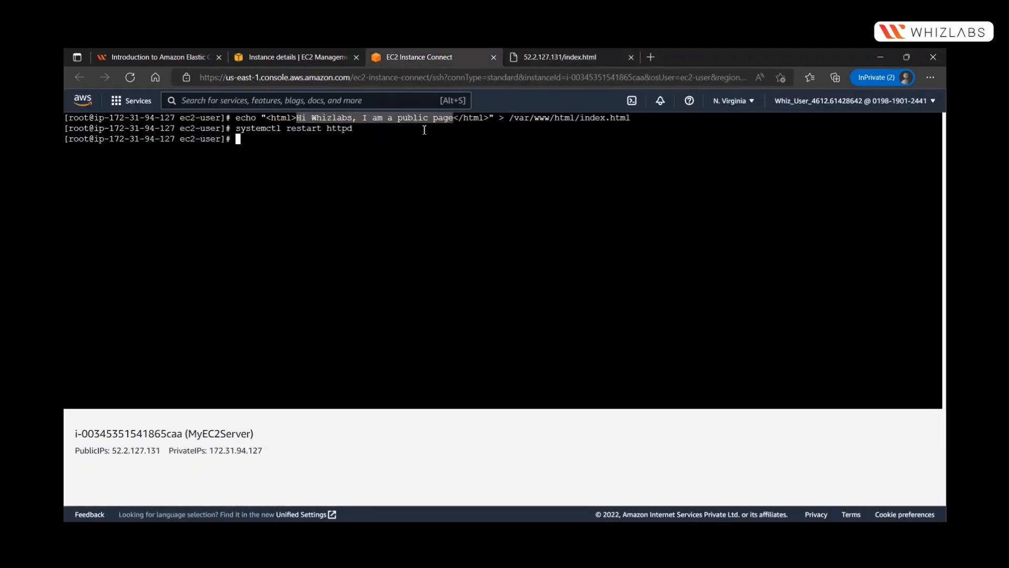
click(525, 58)
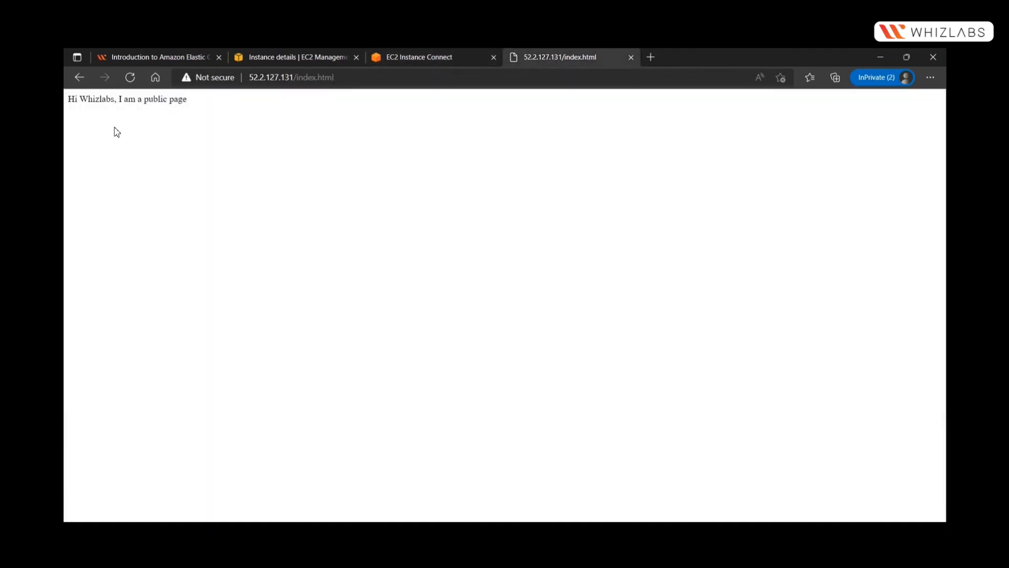
click(193, 59)
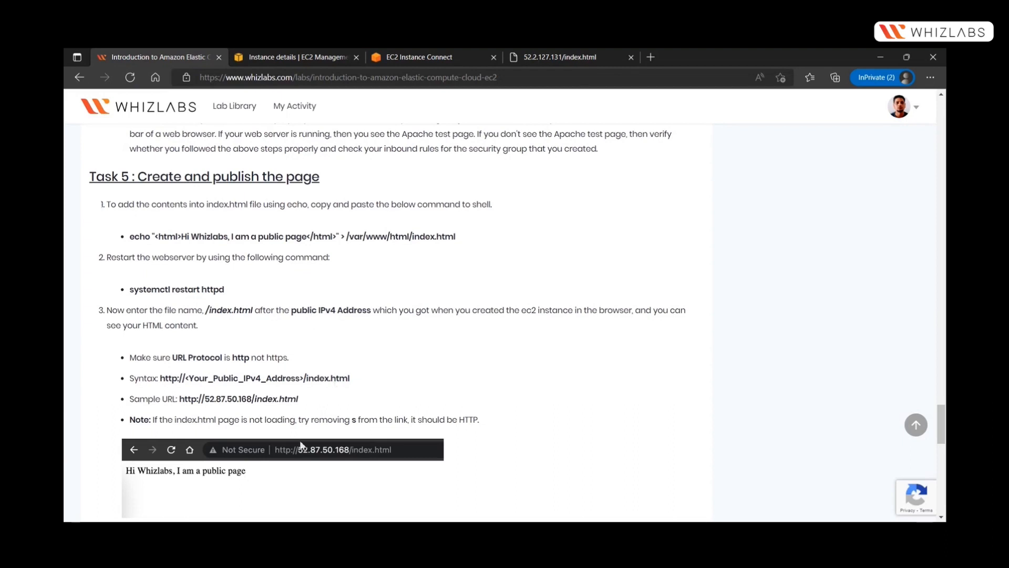
scroll(301, 445, down, 3)
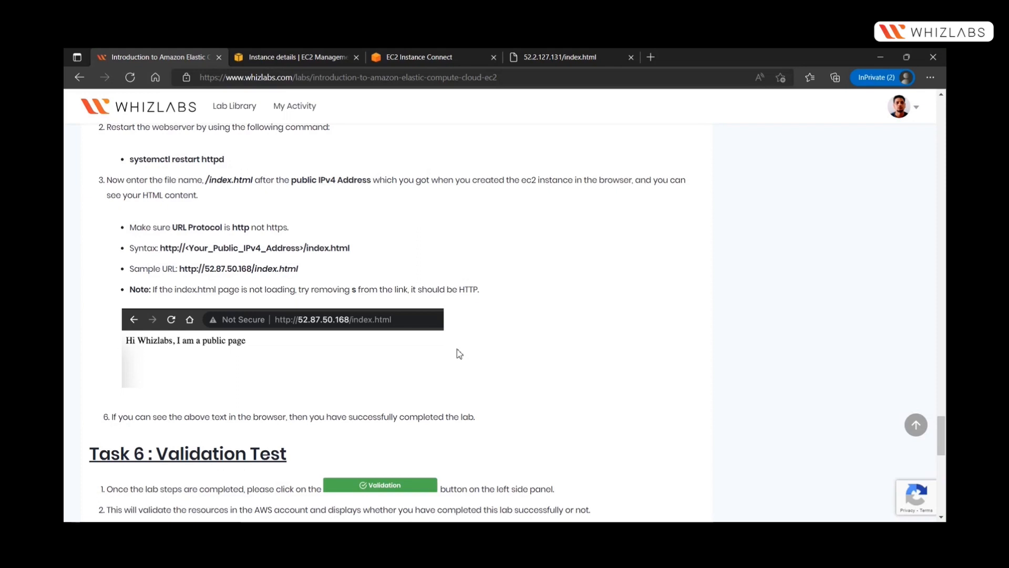
Run the lab validation described in Task 6 and read through its status, task and user-task details.
scroll(468, 392, down, 2)
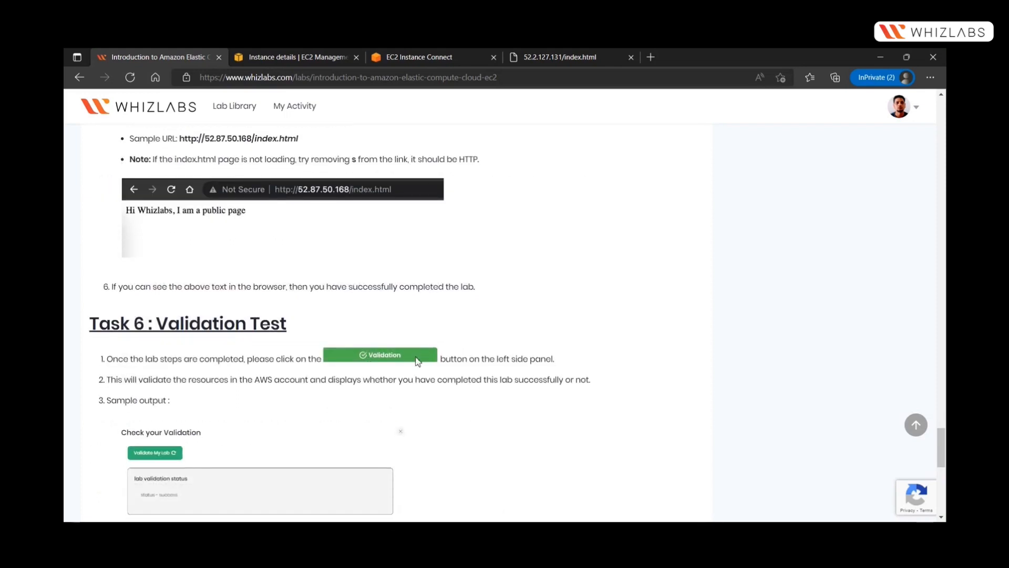
key(Home)
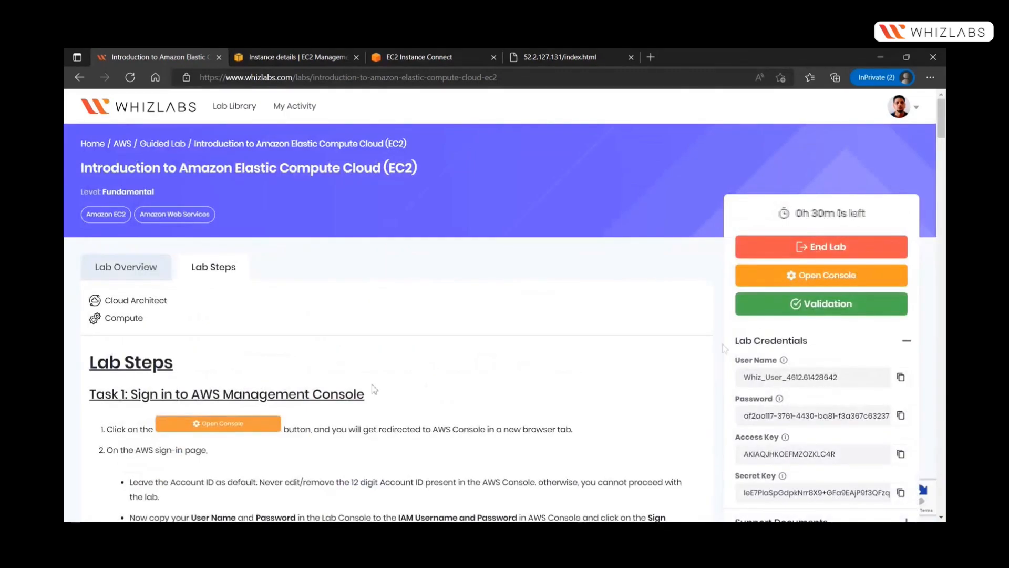
click(830, 305)
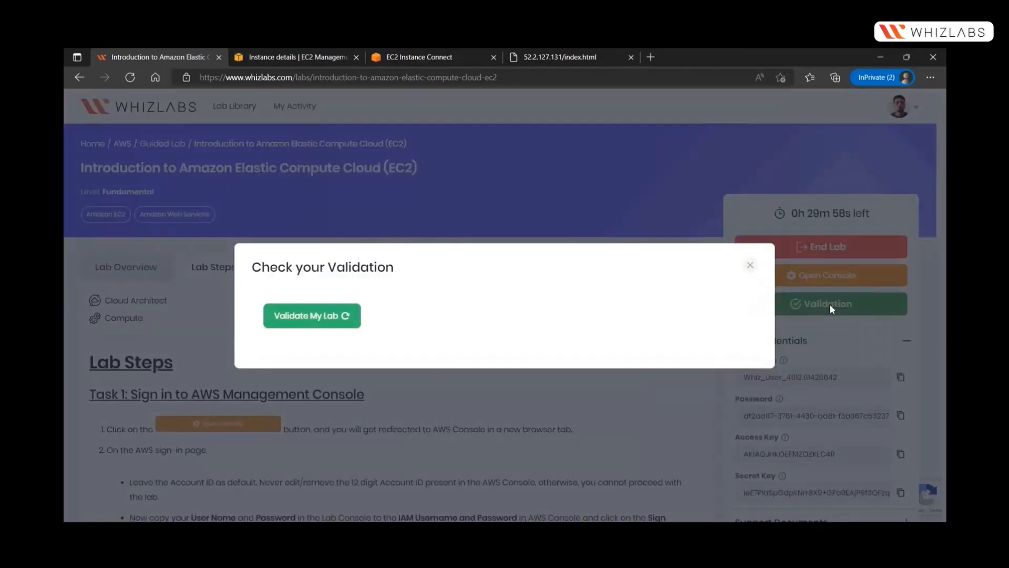
click(311, 317)
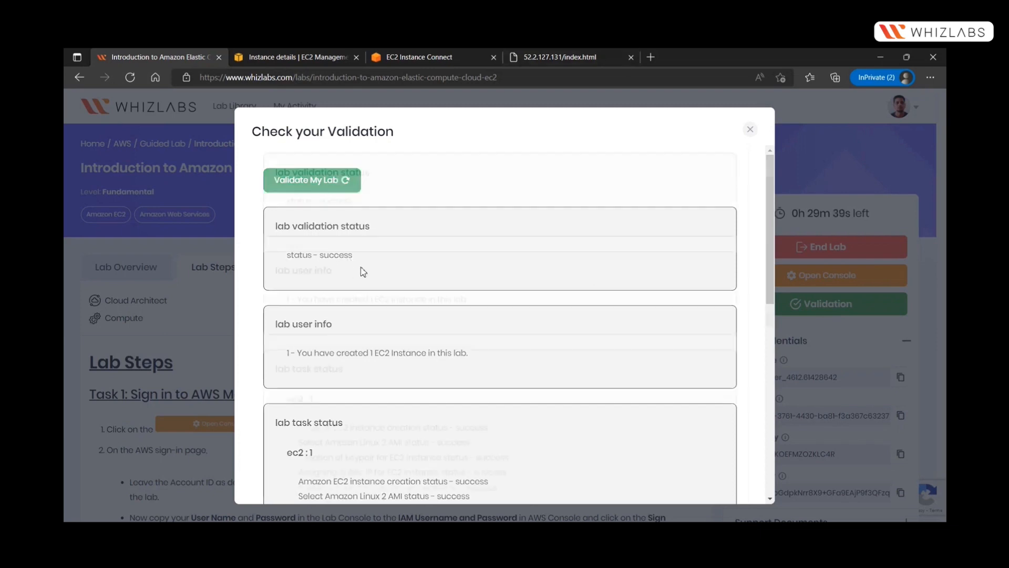
scroll(362, 271, down, 2)
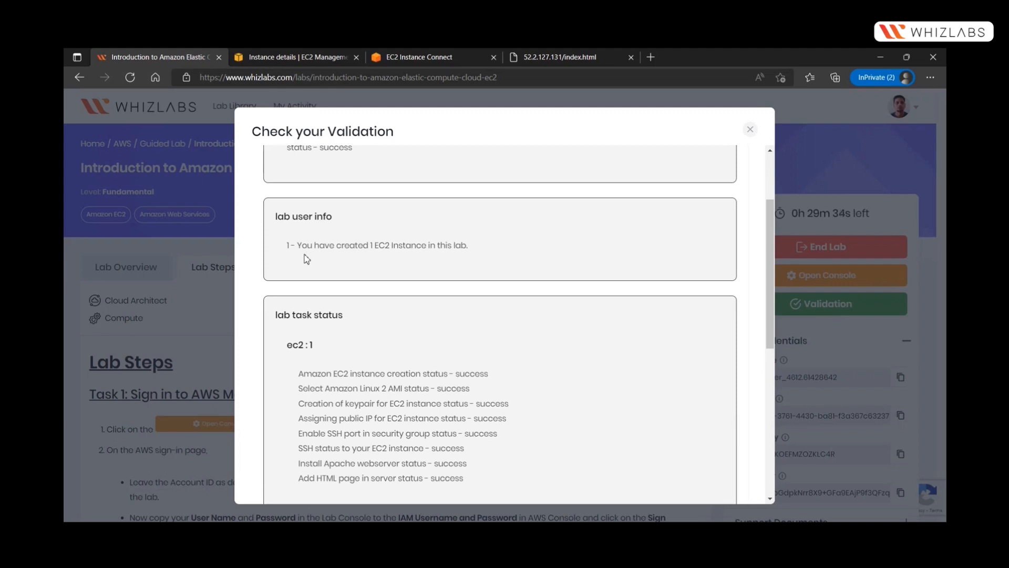
scroll(391, 257, down, 3)
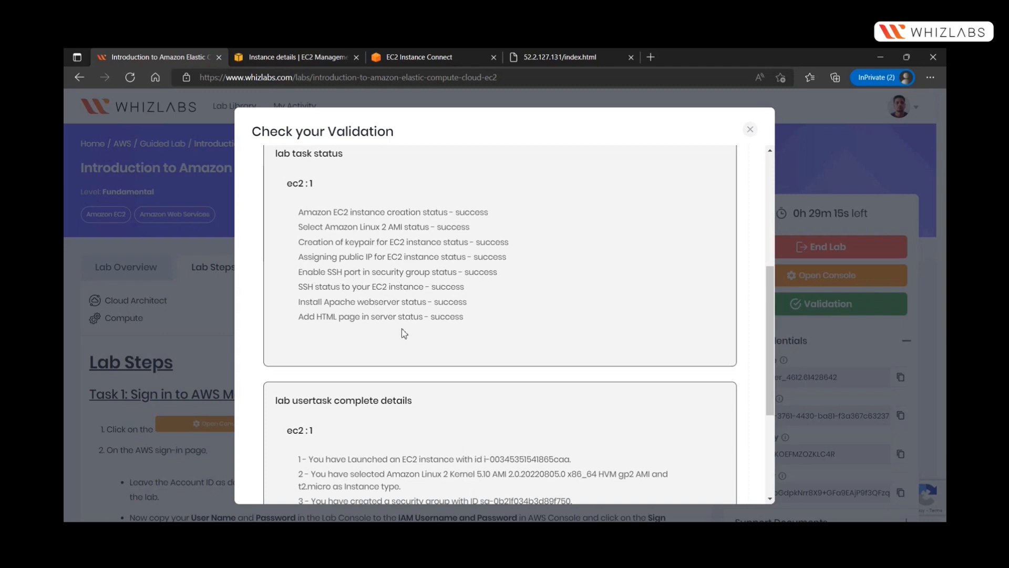
scroll(404, 333, down, 4)
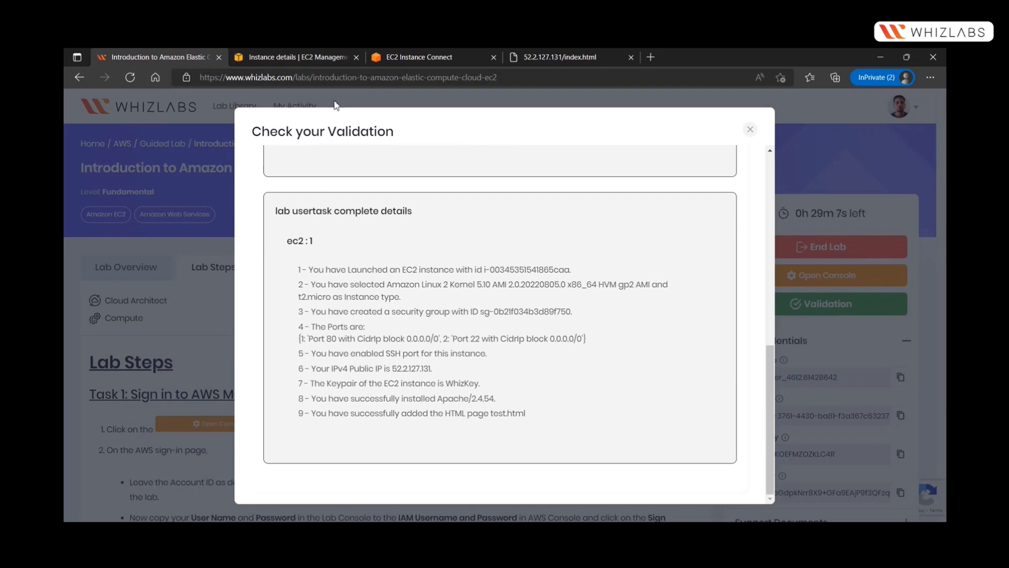
Switch to the AWS console, open the EC2 Instances list and show the details of MyEC2Server.
click(317, 58)
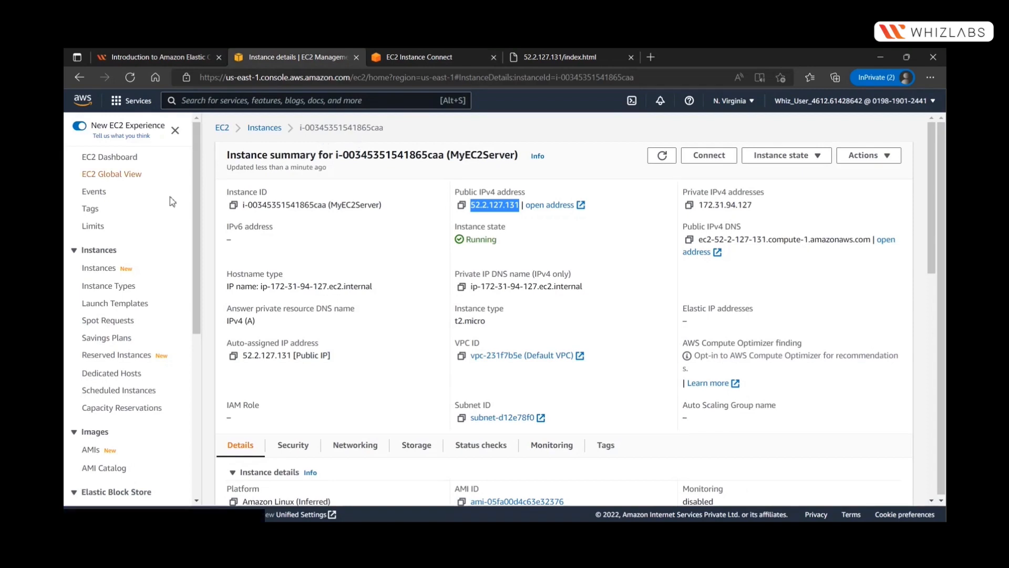
click(100, 269)
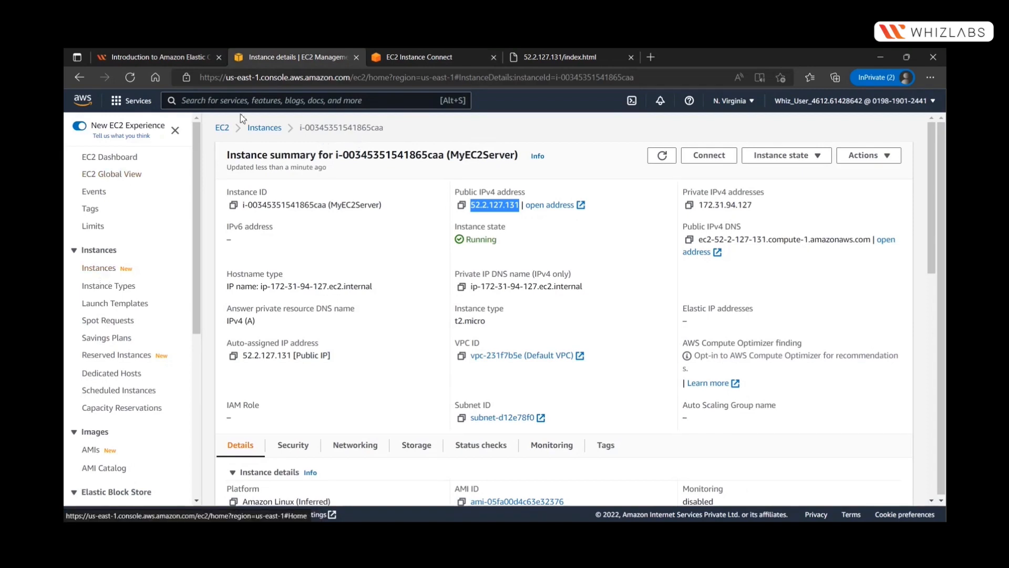
click(253, 129)
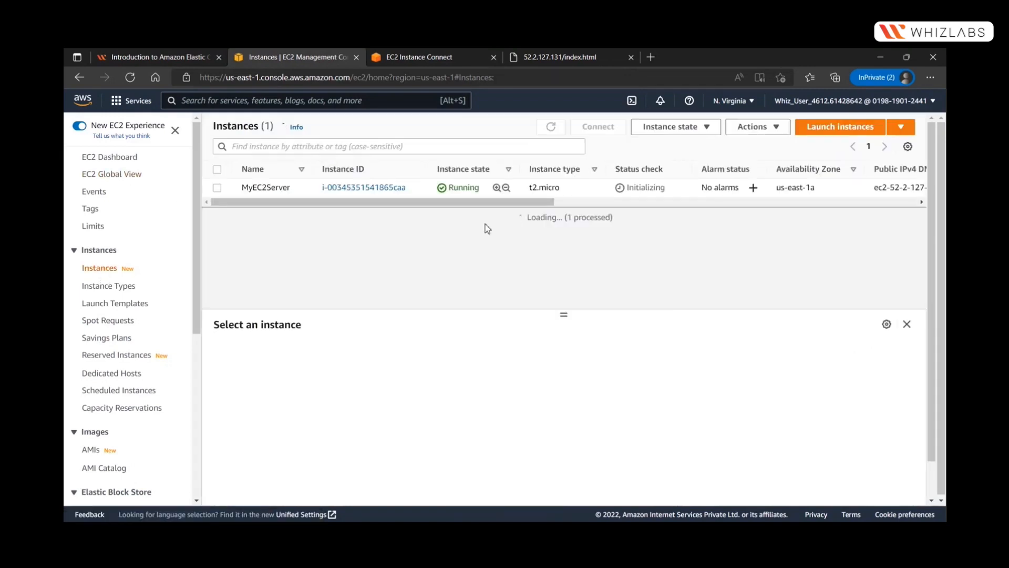
drag(564, 315, 571, 253)
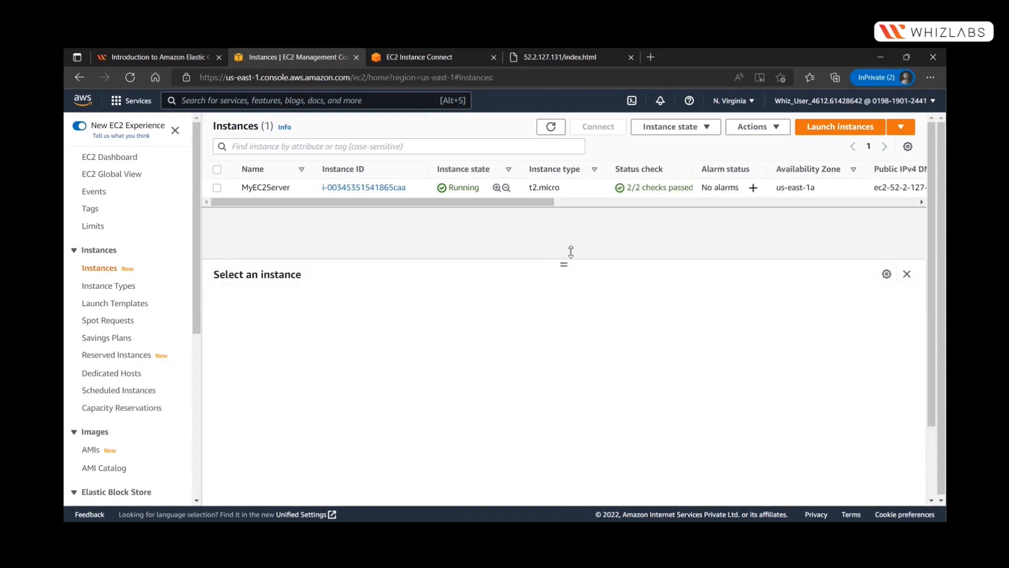
click(217, 188)
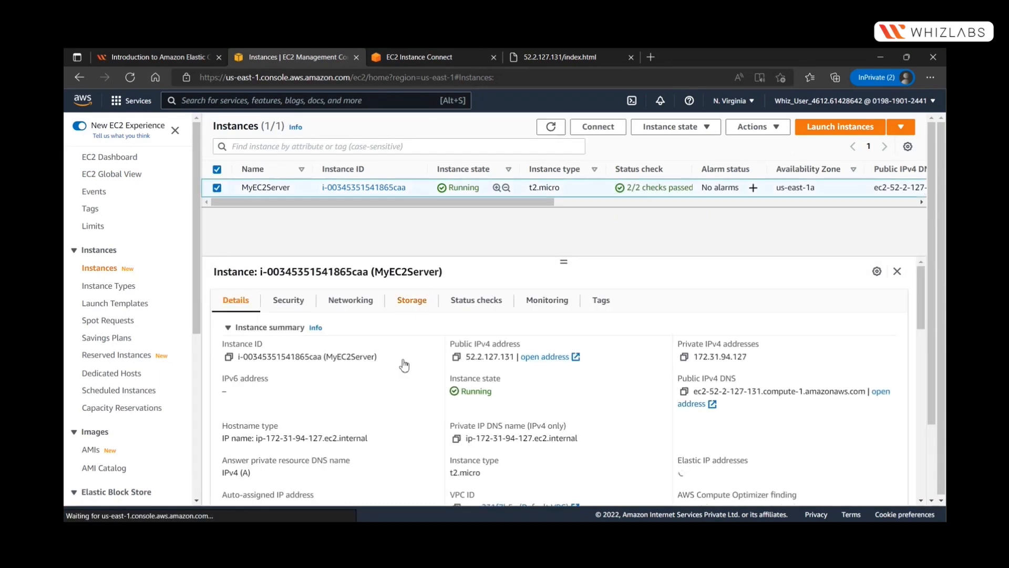
Compare the instance ID in the Whizlabs validation report with MyEC2Server's ID in the EC2 console, and close the report.
click(156, 56)
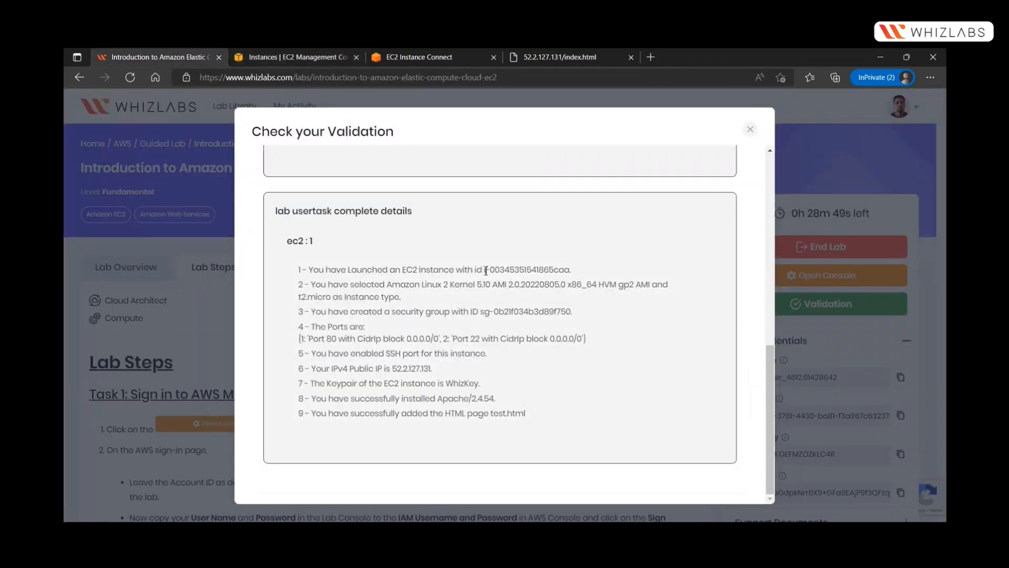
drag(490, 269, 578, 270)
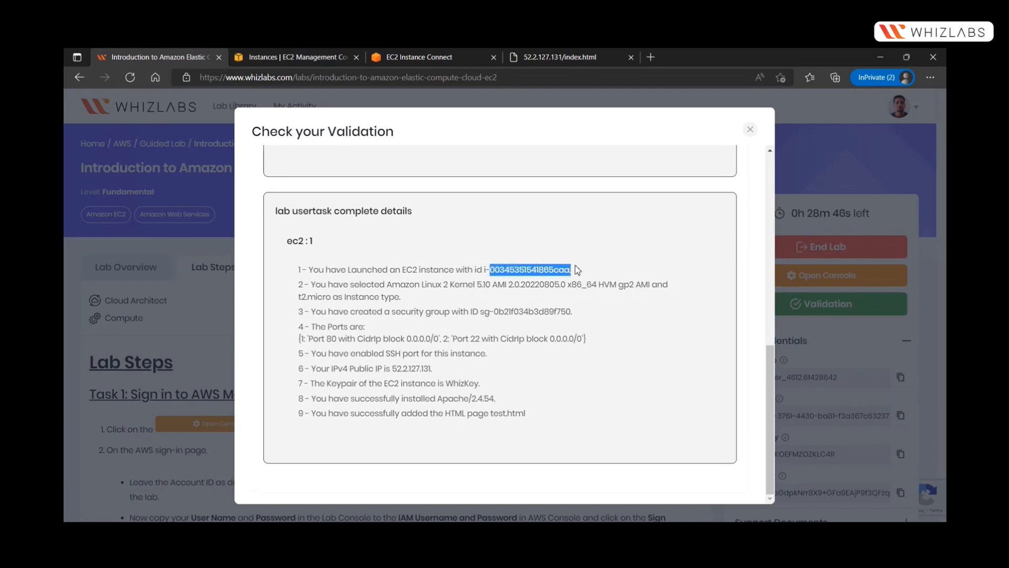
click(318, 56)
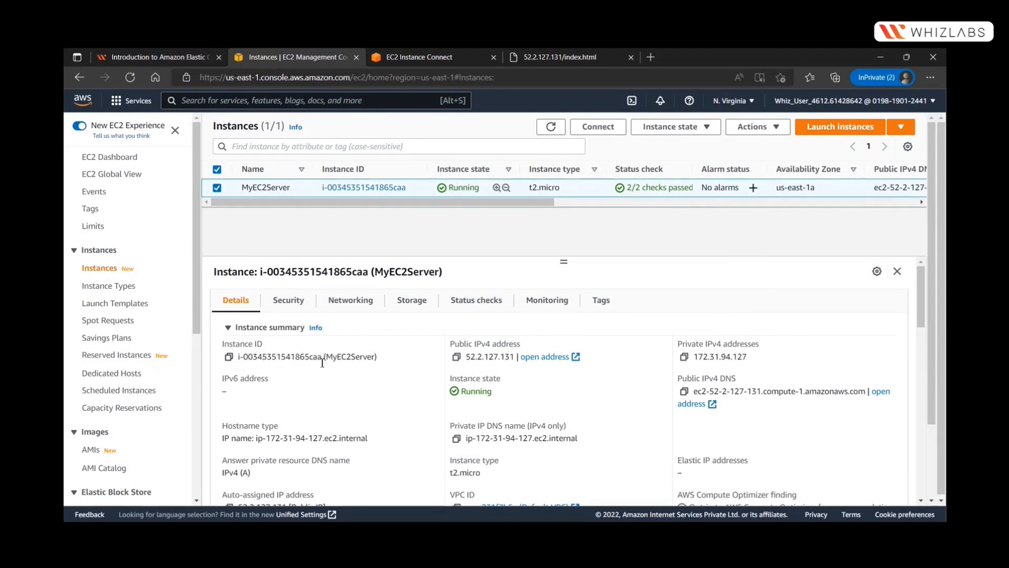
drag(322, 358, 253, 364)
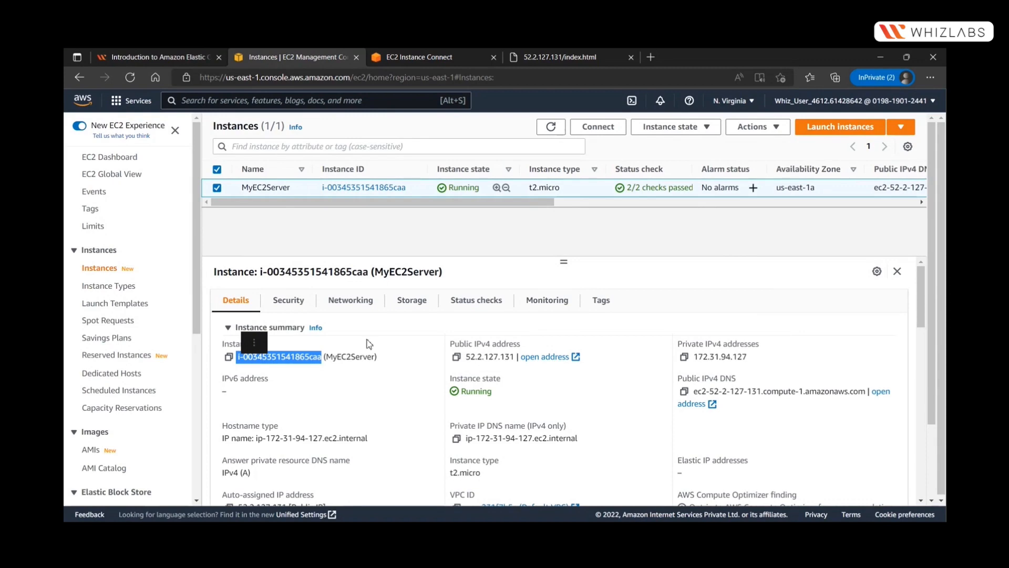
click(391, 362)
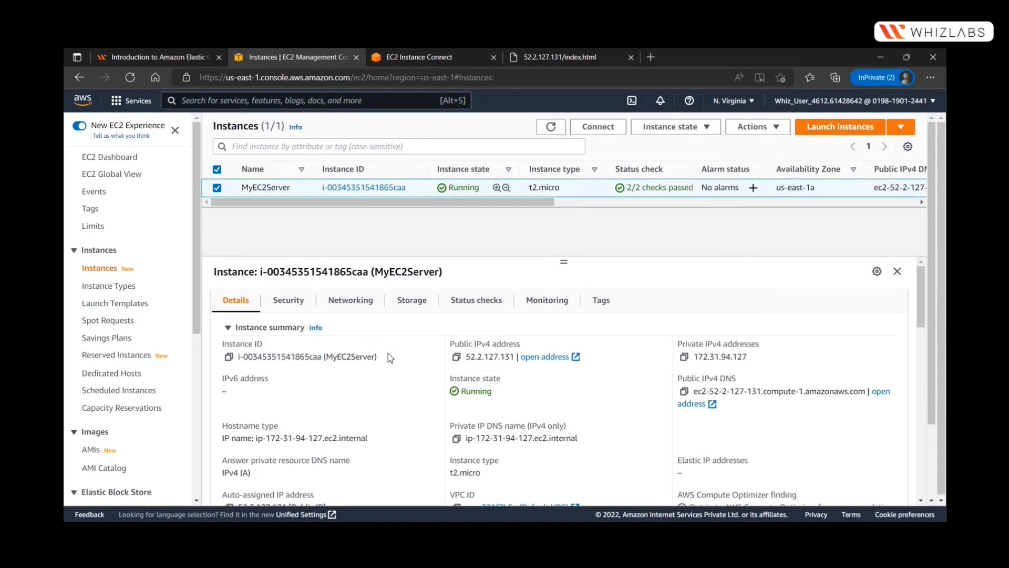
click(147, 57)
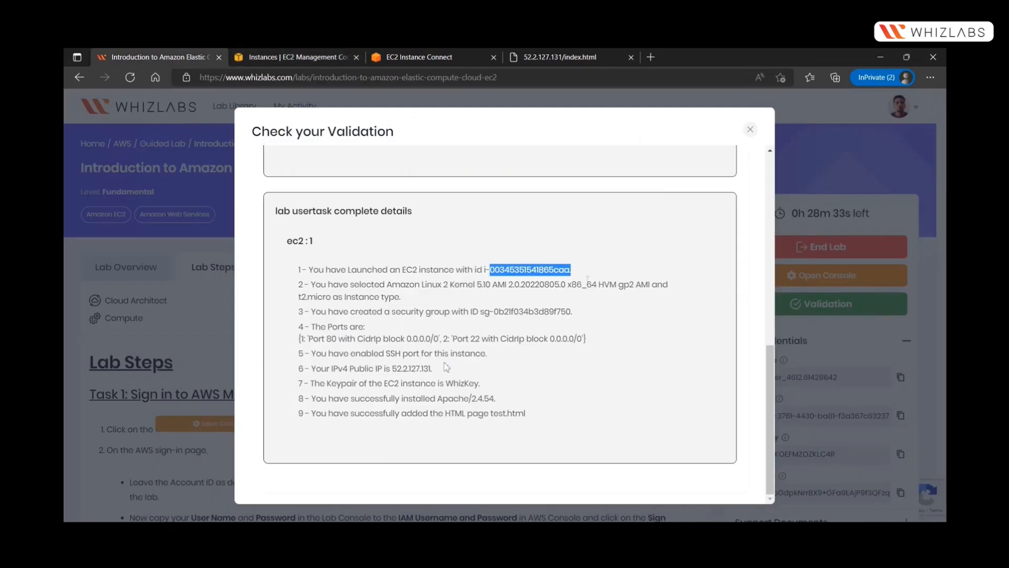
click(750, 130)
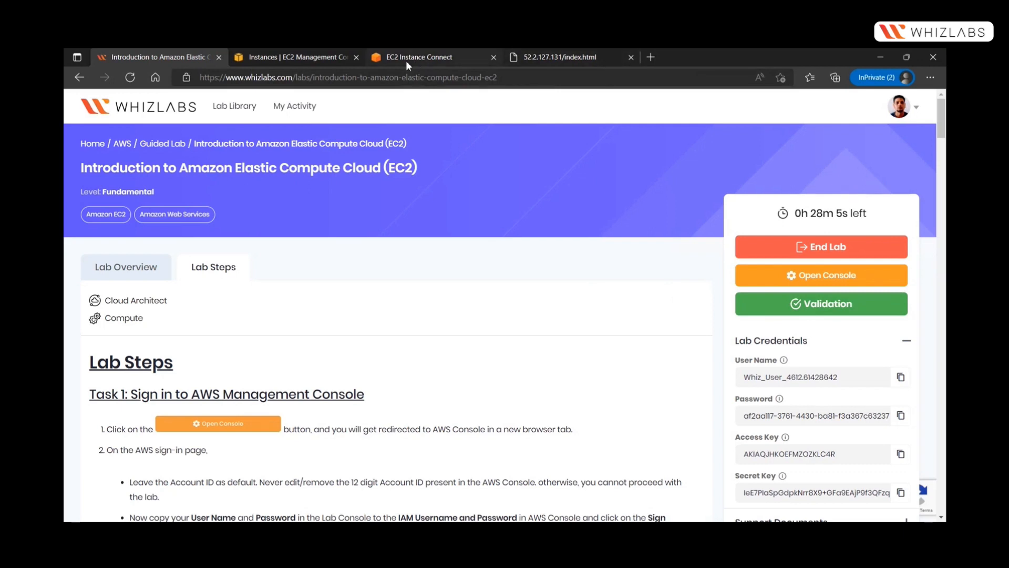
Close the published index.html page, and leave the root shell with exit before closing the EC2 Instance Connect terminal.
click(551, 59)
click(632, 56)
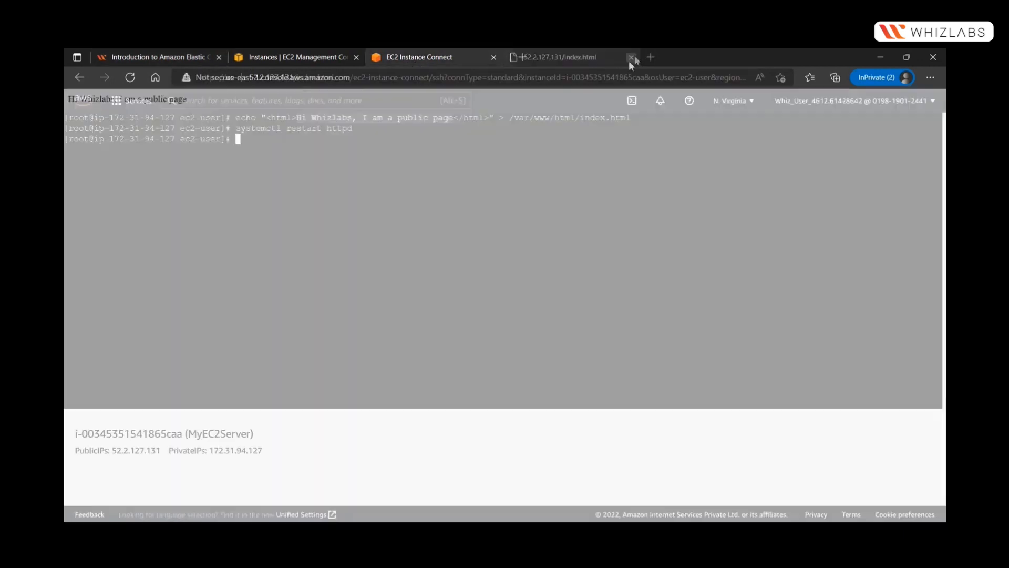
click(371, 179)
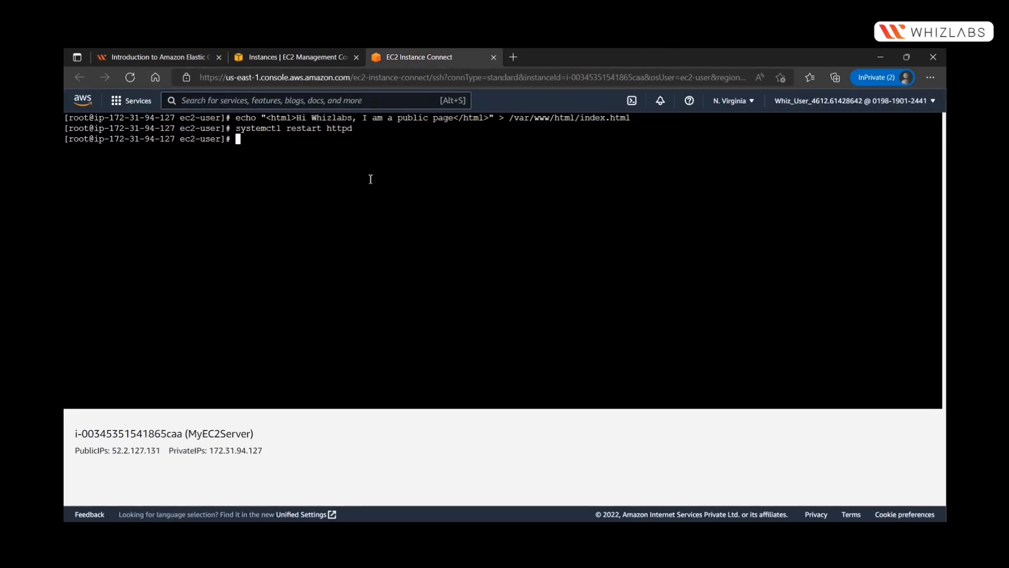
text(exit)
key(Return)
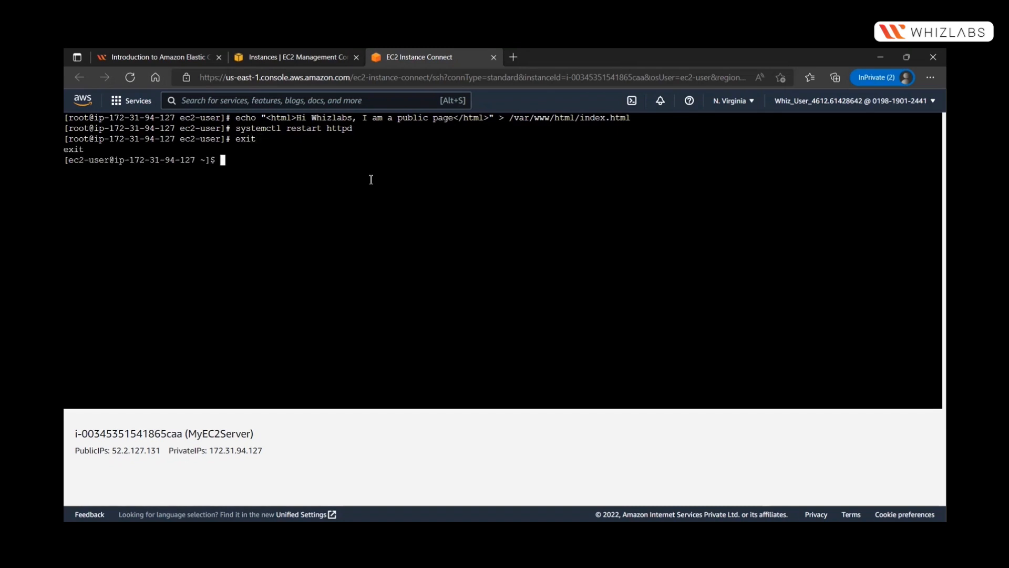
click(494, 57)
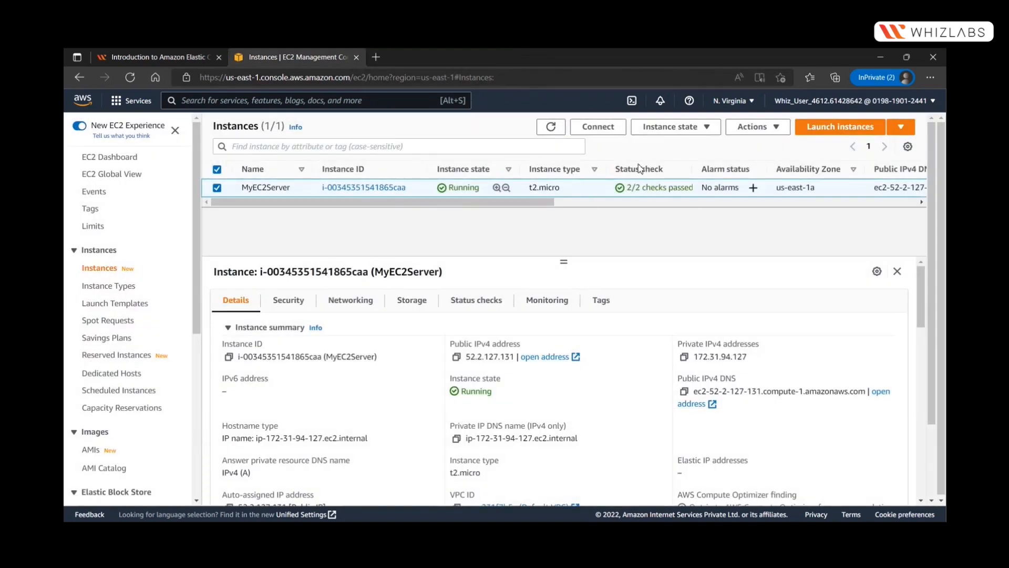
Sign out of the AWS Management Console and end the lab on the Whizlabs page, confirming that it should end.
click(931, 105)
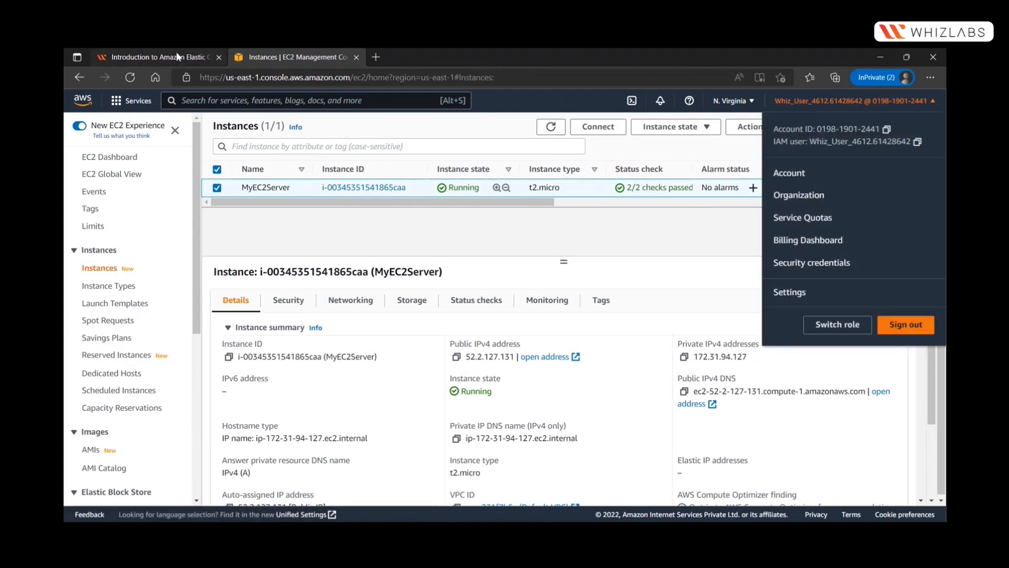
click(906, 329)
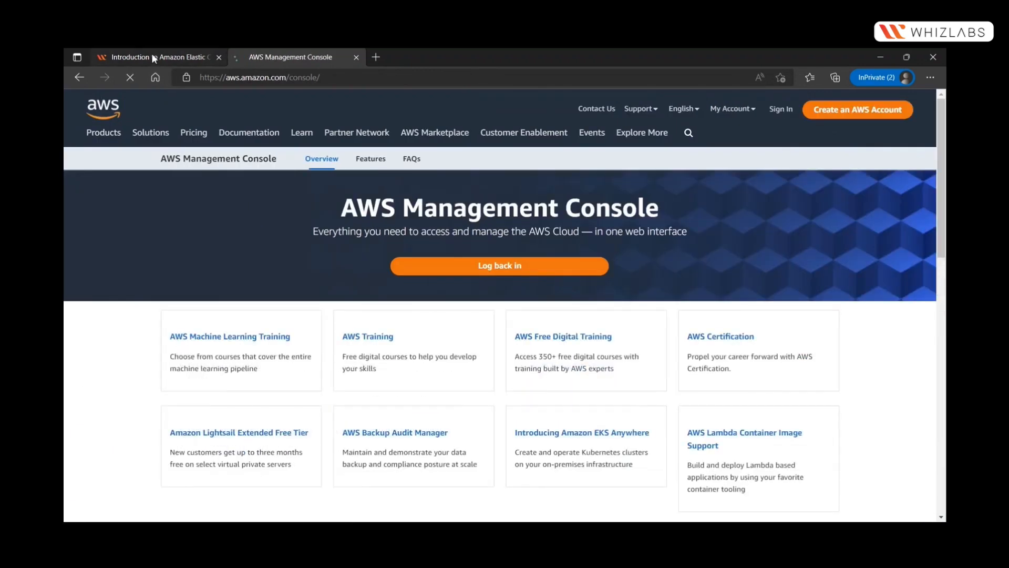
click(151, 53)
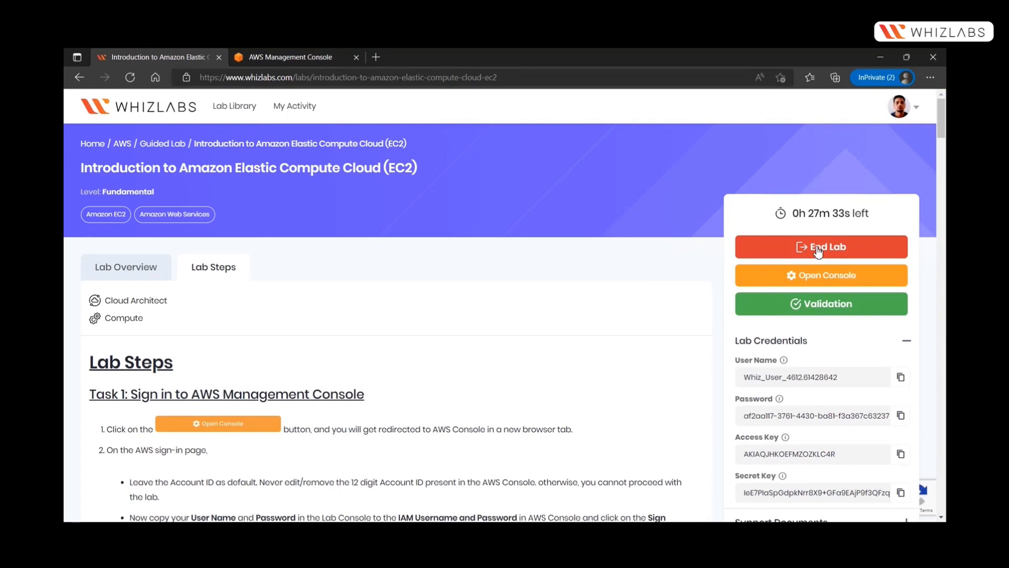
click(817, 249)
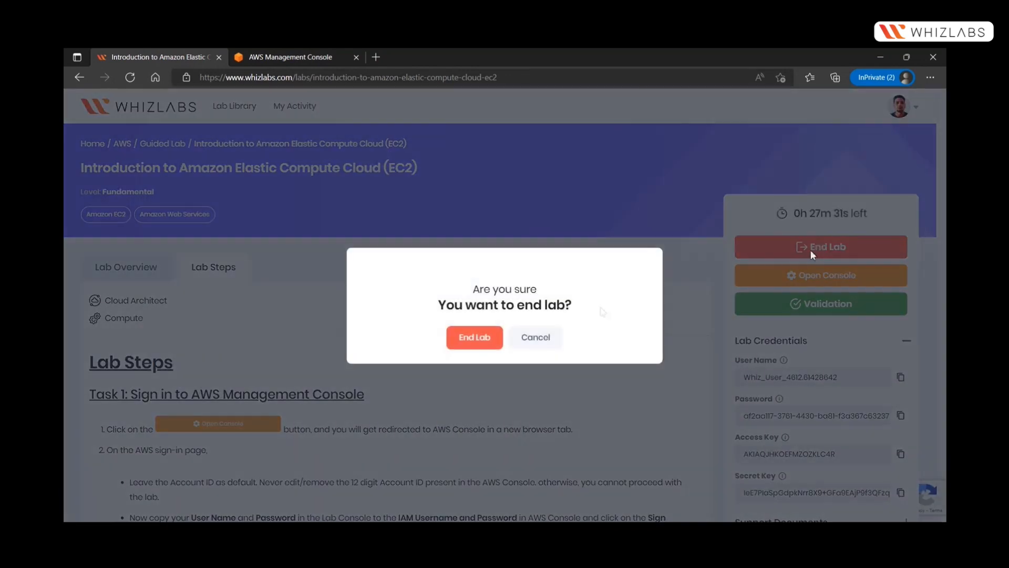
click(473, 350)
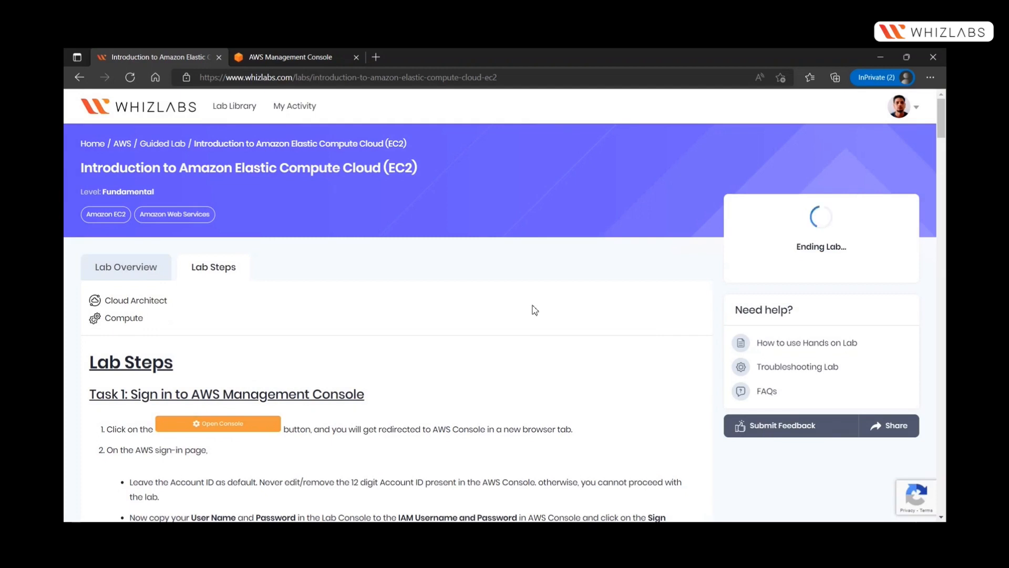